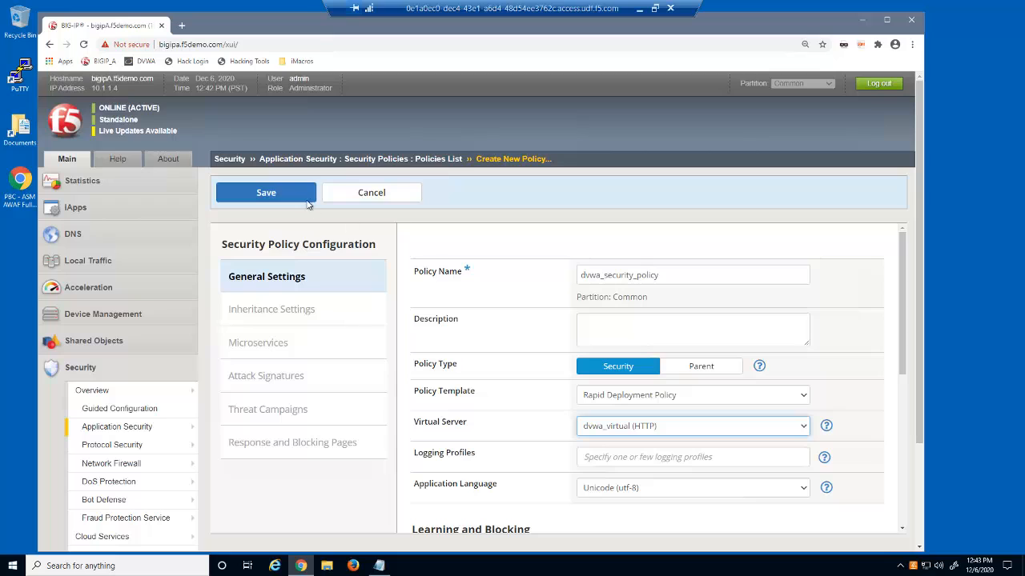
- Save the new security policy dvwa_security_policy for the dvwa_virtual virtual server
{"action": "left_click", "coordinate": [304, 200]}
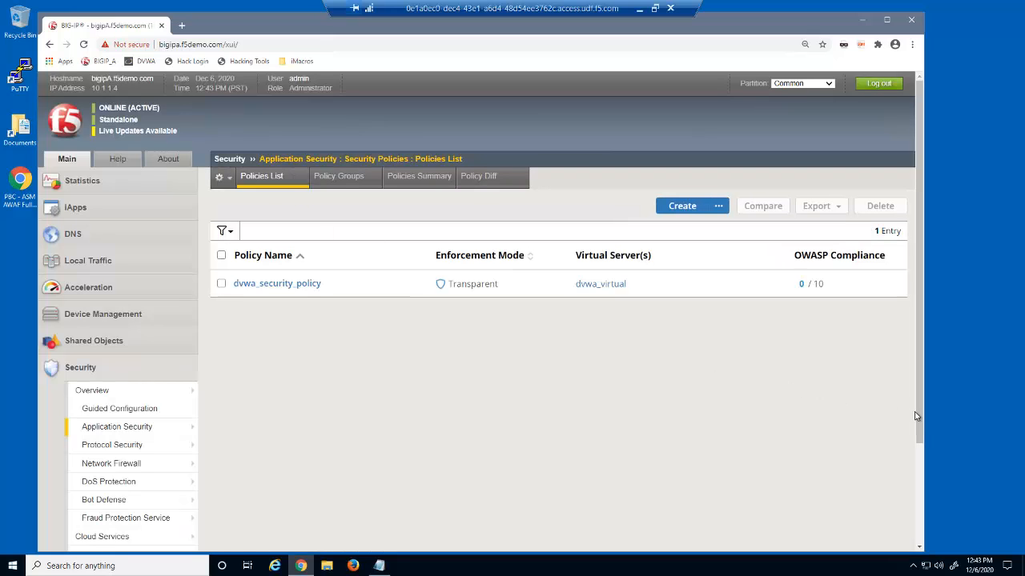
- Start a new event logging profile named dvwa_log_profile with Application Security, DoS Protection and Bot Defense enabled
{"action": "left_click_drag", "start_coordinate": [920, 417], "coordinate": [923, 438]}
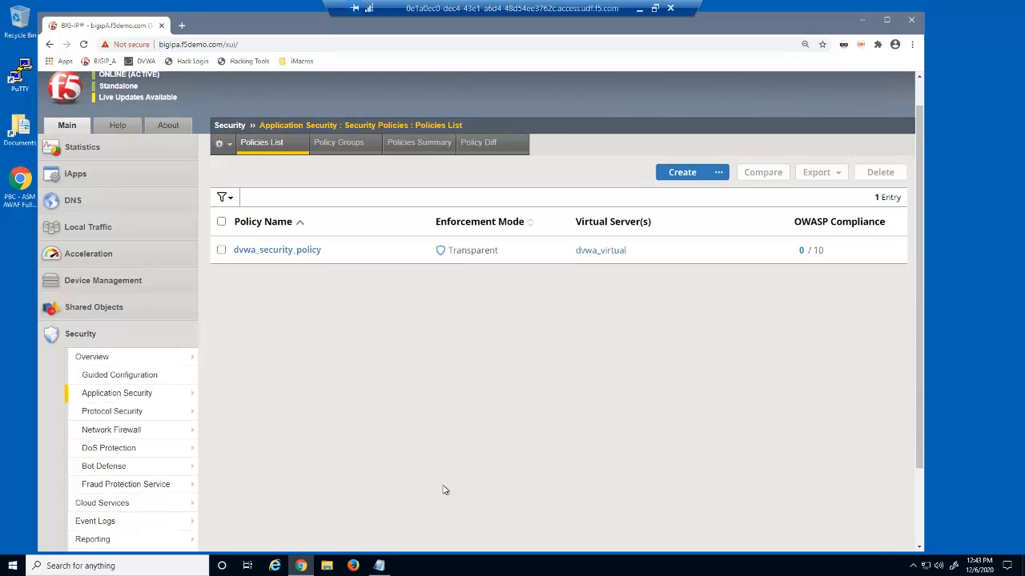
{"action": "mouse_move", "coordinate": [202, 520]}
{"action": "left_click", "coordinate": [231, 529]}
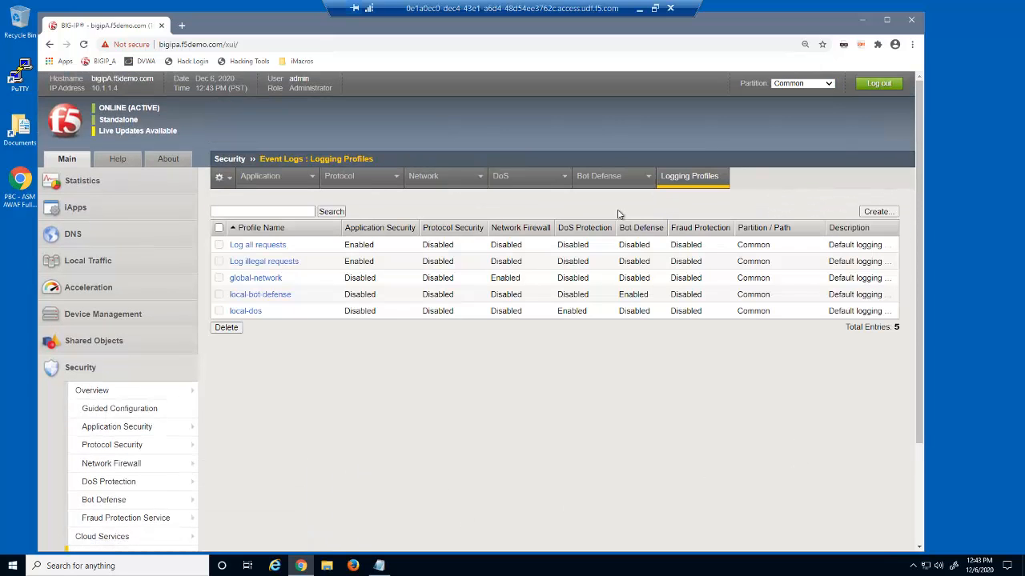
{"action": "left_click", "coordinate": [870, 215]}
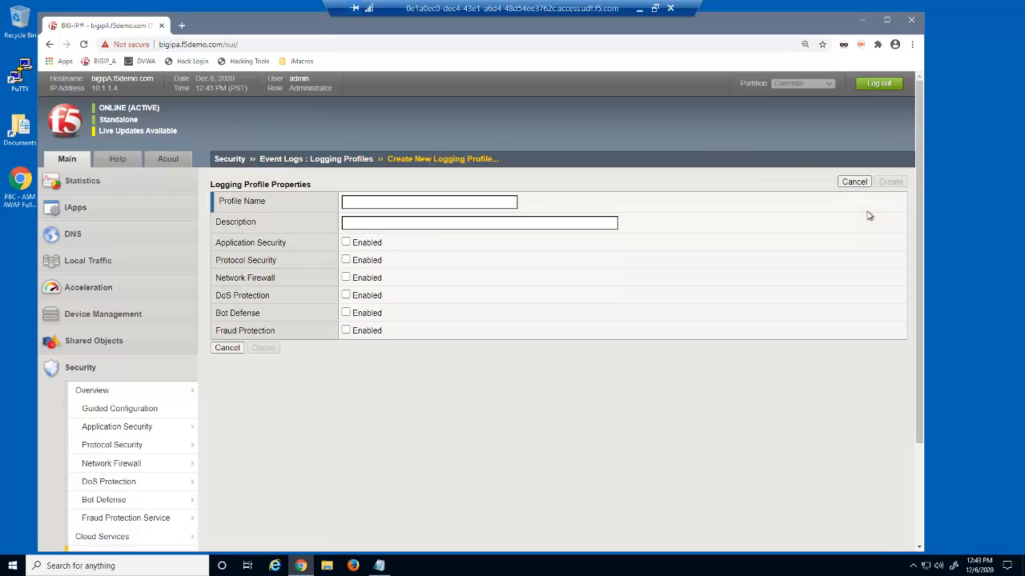
{"action": "left_click", "coordinate": [506, 202]}
{"action": "type", "text": "dvwa_log_profile"}
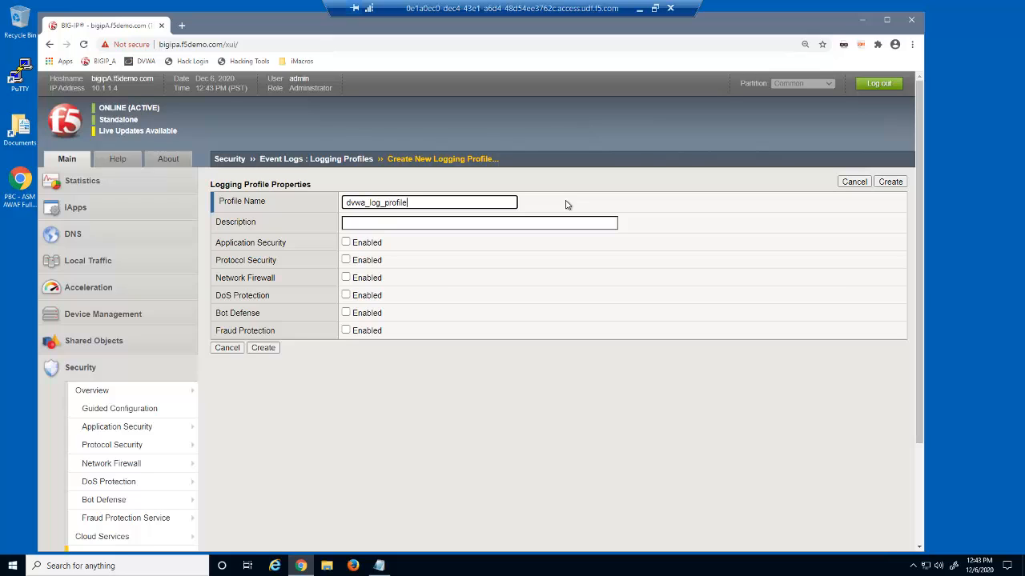
{"action": "left_click", "coordinate": [567, 204]}
{"action": "left_click", "coordinate": [346, 243]}
{"action": "left_click", "coordinate": [346, 296]}
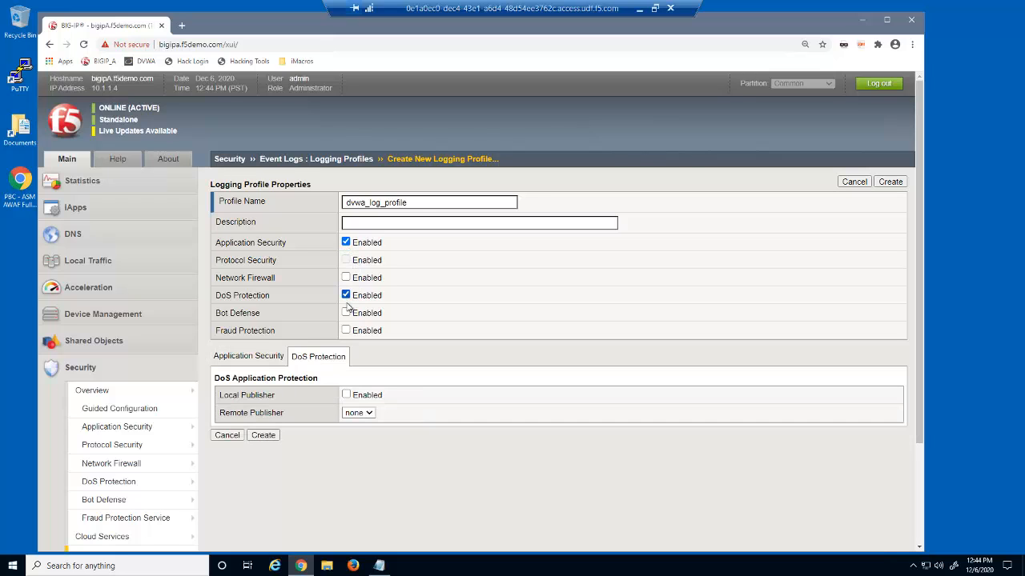
{"action": "left_click", "coordinate": [345, 313]}
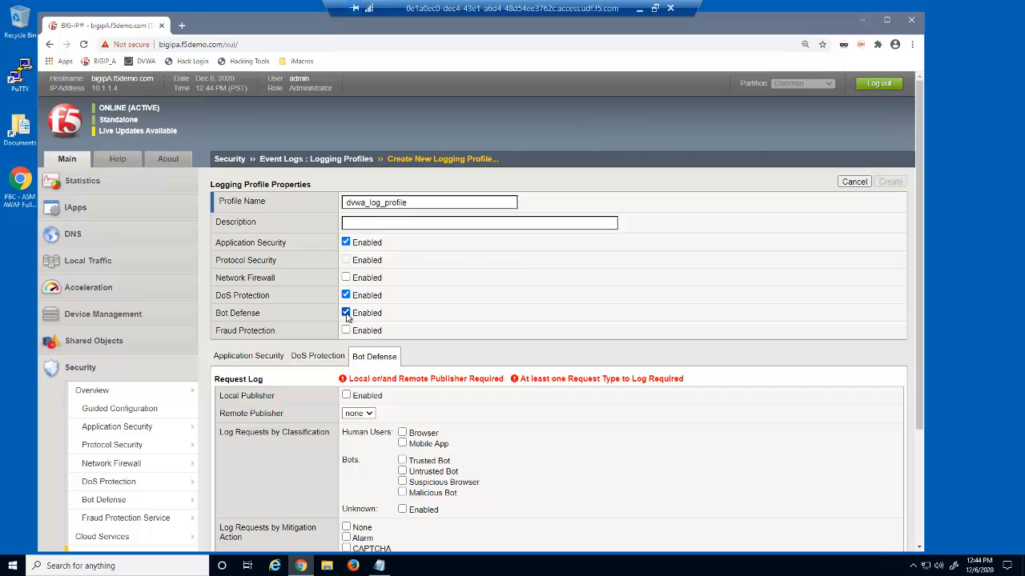
- Set the profile's Application Security request type to All requests and enable the local publisher for DoS Protection
{"action": "left_click", "coordinate": [273, 360]}
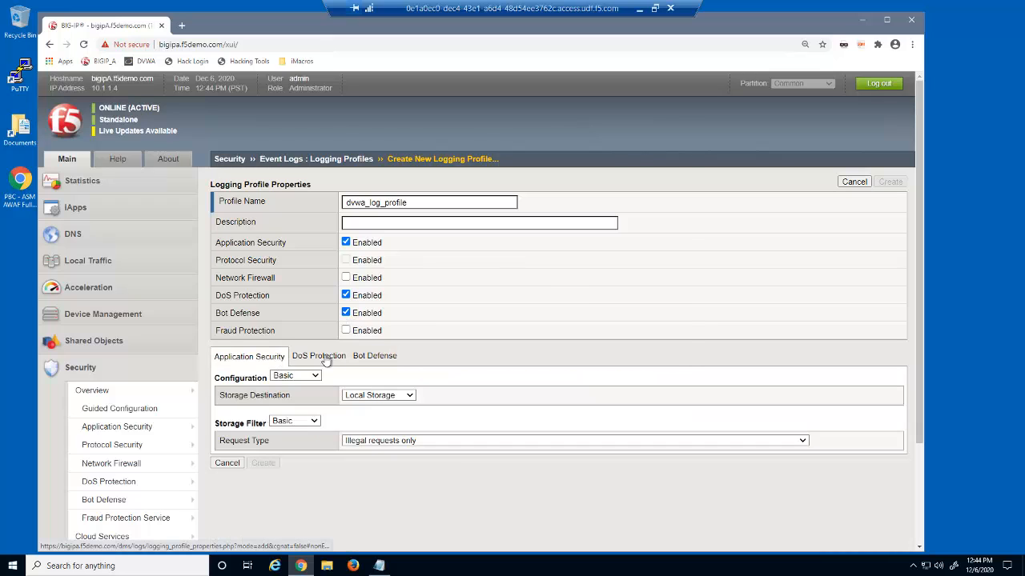
{"action": "left_click", "coordinate": [372, 442]}
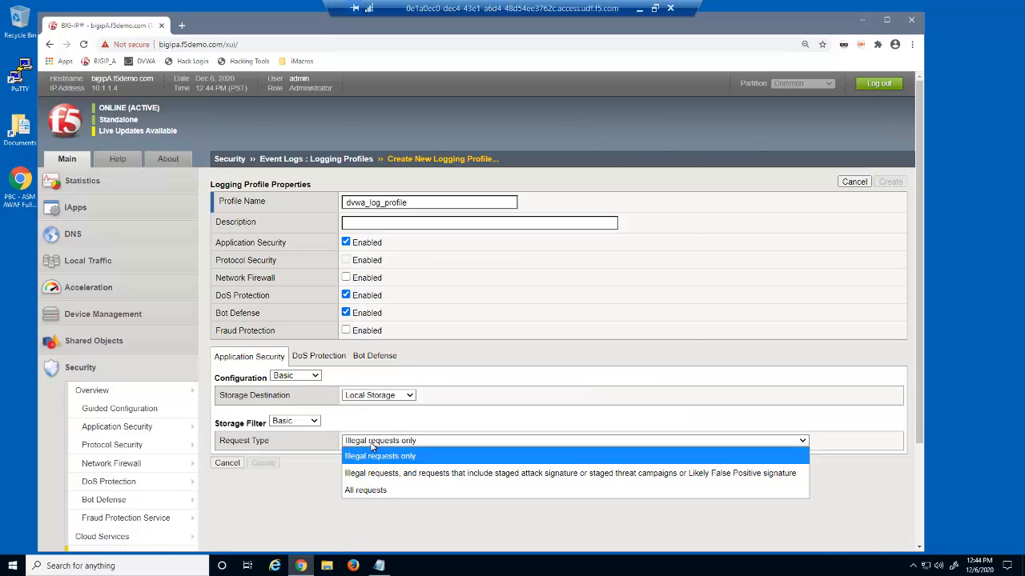
{"action": "left_click", "coordinate": [383, 491]}
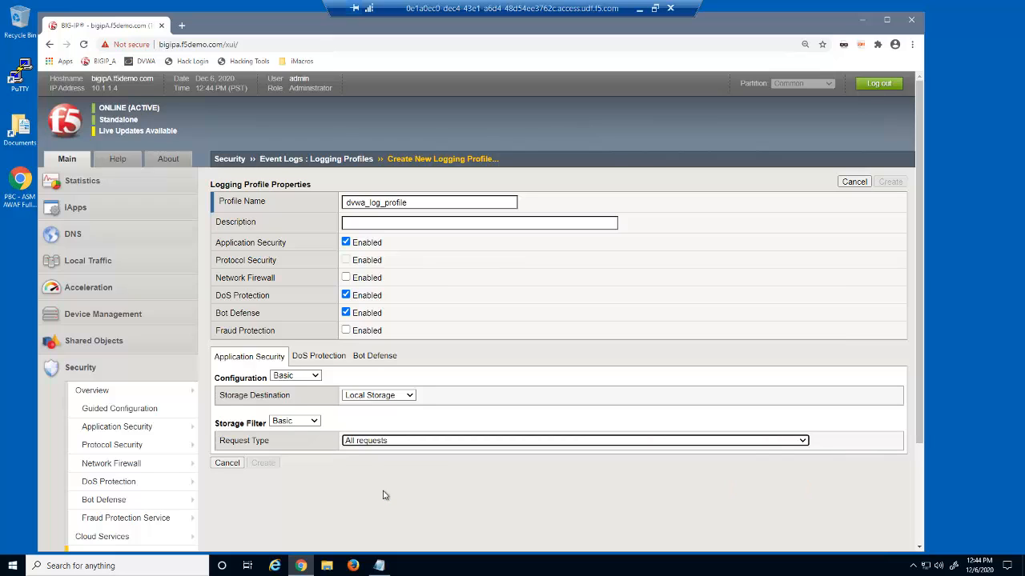
{"action": "left_click", "coordinate": [325, 360]}
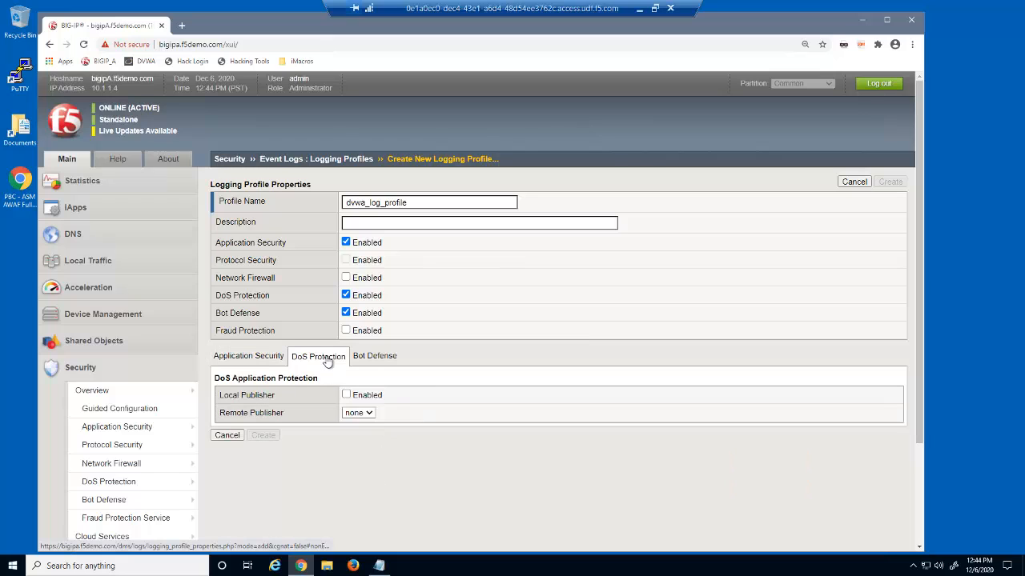
{"action": "left_click", "coordinate": [347, 396]}
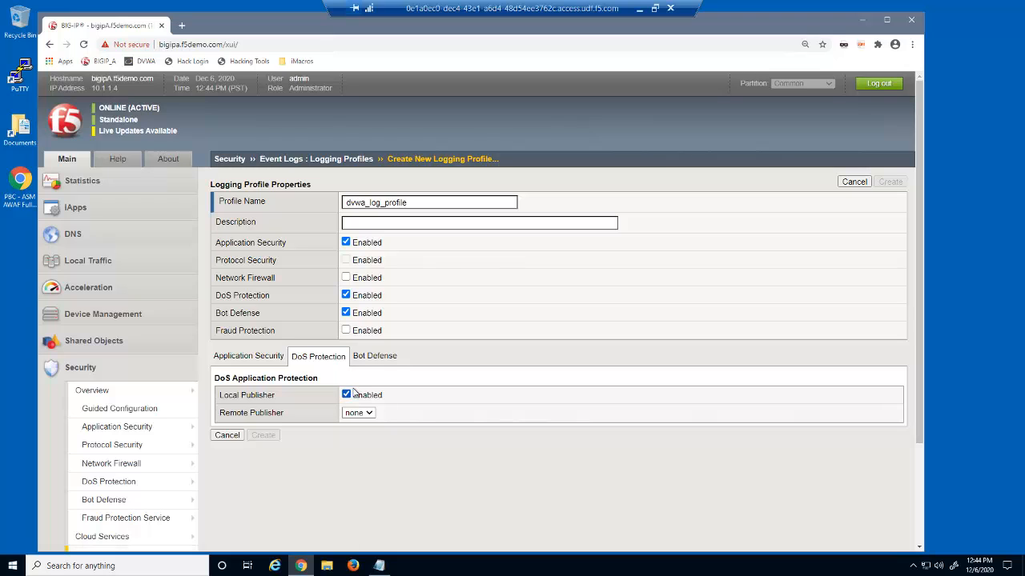
- Enable the Bot Defense local publisher and log requests for all human user, bot and unknown classifications
{"action": "left_click", "coordinate": [388, 362]}
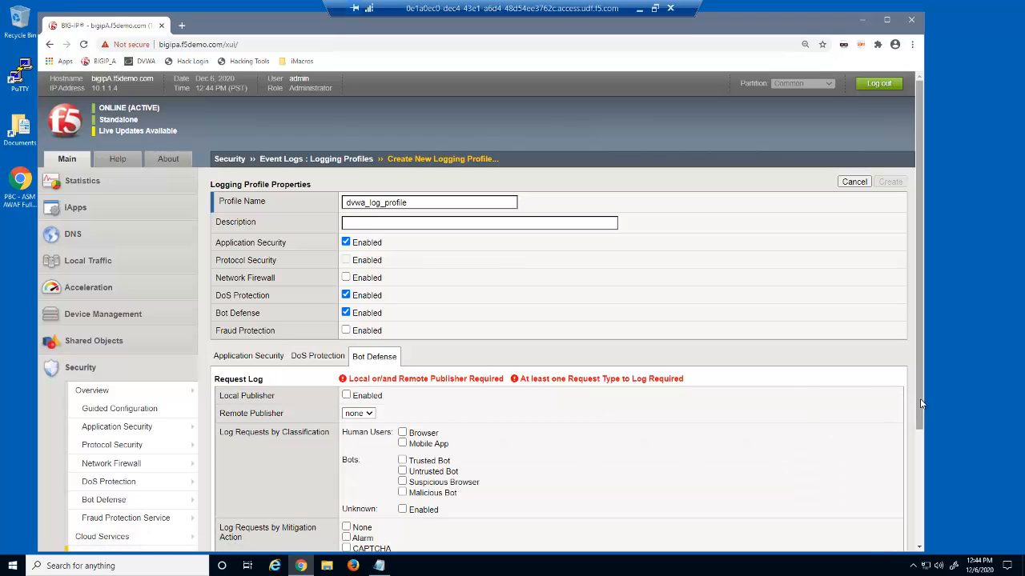
{"action": "left_click_drag", "start_coordinate": [919, 399], "coordinate": [867, 510]}
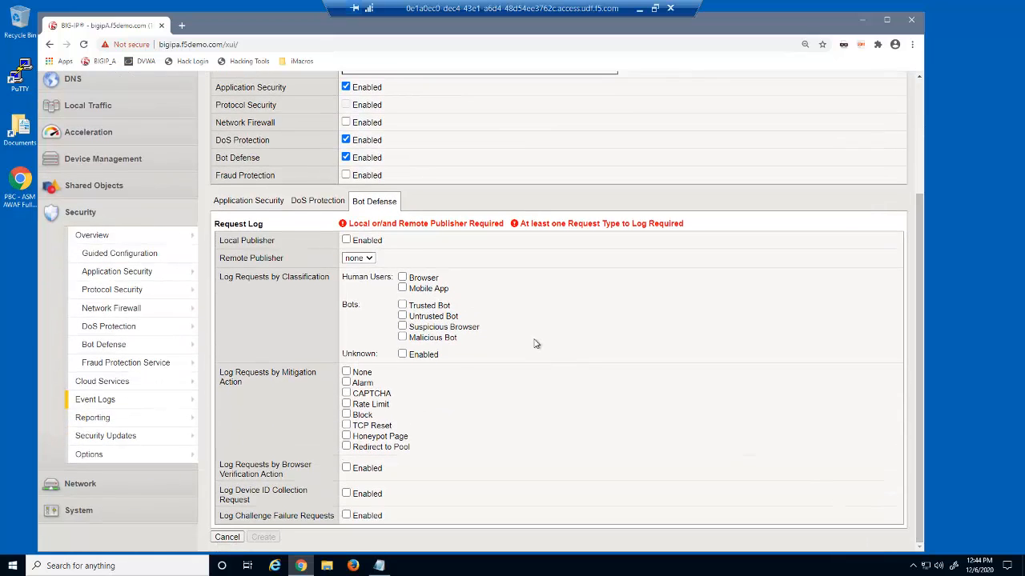
{"action": "left_click", "coordinate": [346, 240]}
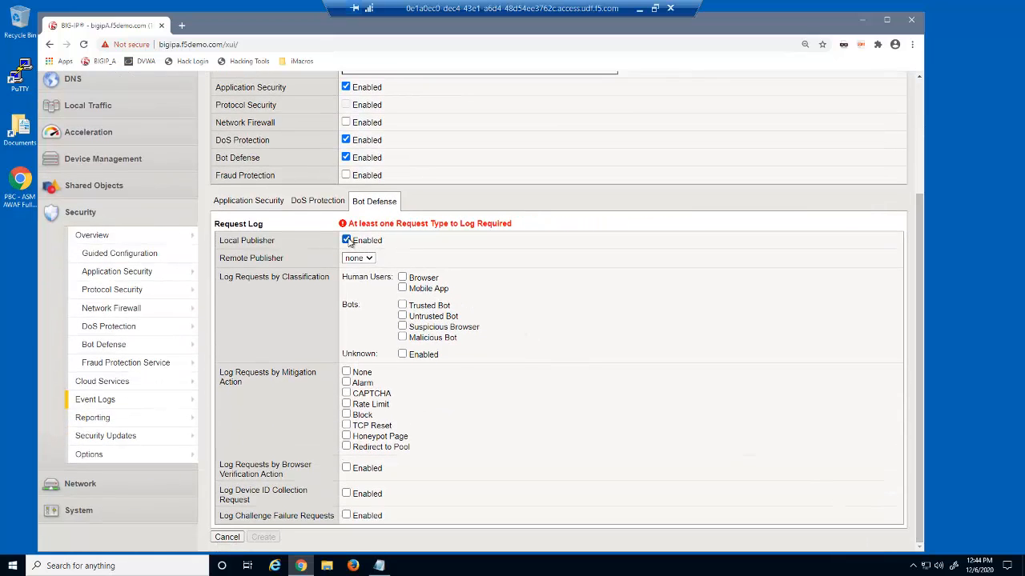
{"action": "left_click", "coordinate": [403, 277]}
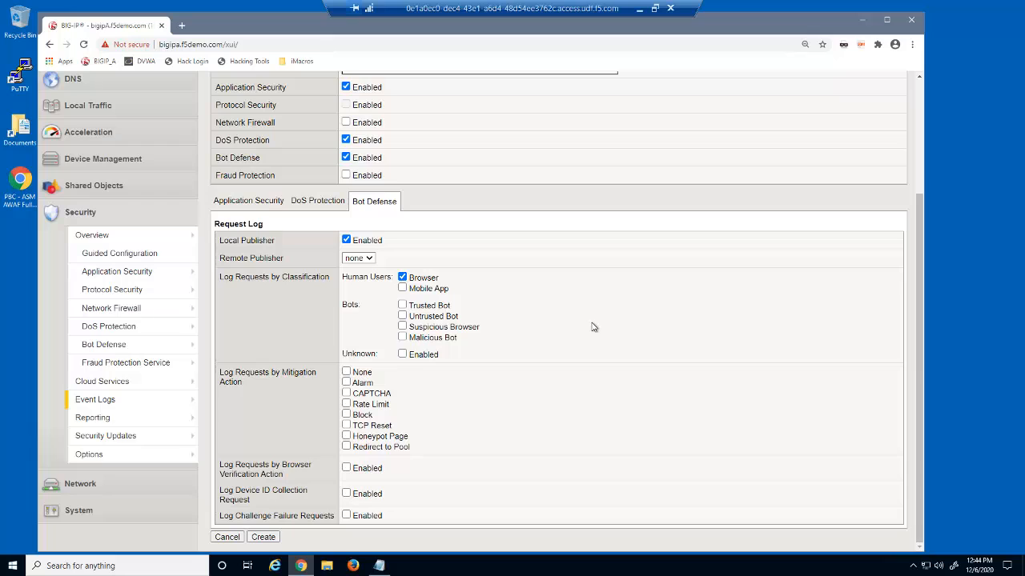
{"action": "key", "text": "Tab"}
{"action": "key", "text": "space"}
{"action": "key", "text": "Tab"}
{"action": "key", "text": "space"}
{"action": "key", "text": "Tab"}
{"action": "key", "text": "space"}
{"action": "key", "text": "Tab"}
{"action": "key", "text": "space"}
{"action": "key", "text": "Tab"}
{"action": "key", "text": "space"}
{"action": "key", "text": "Tab"}
{"action": "key", "text": "space"}
- Log Bot Defense requests for every mitigation action, from None and Alarm through Honeypot Page and Redirect to Pool
{"action": "key", "text": "Tab"}
{"action": "key", "text": "space"}
{"action": "key", "text": "Tab"}
{"action": "key", "text": "space"}
{"action": "key", "text": "Tab"}
{"action": "key", "text": "space"}
{"action": "key", "text": "Tab"}
{"action": "key", "text": "space"}
{"action": "key", "text": "Tab"}
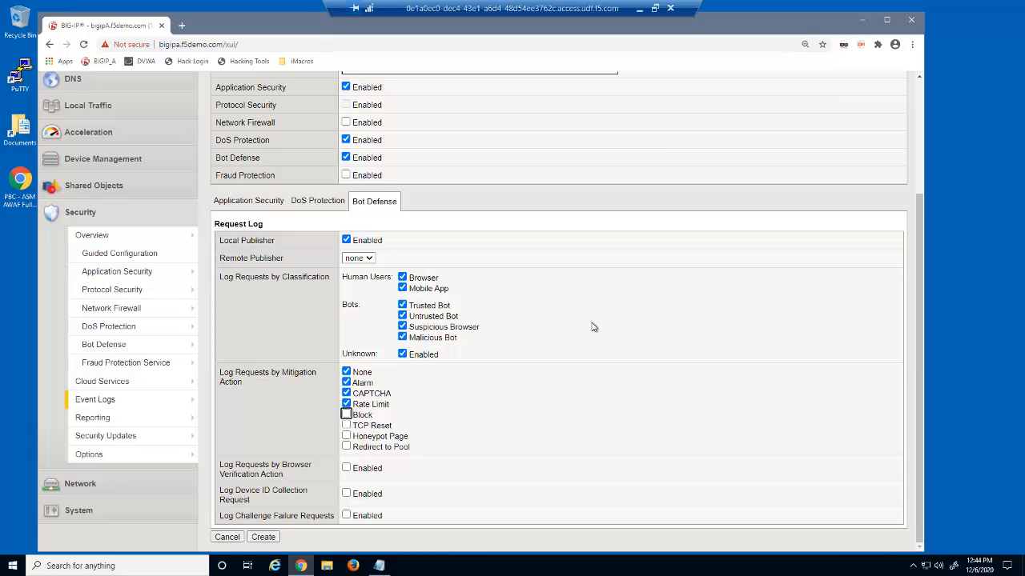
{"action": "key", "text": "space"}
{"action": "key", "text": "Tab"}
{"action": "key", "text": "space"}
{"action": "key", "text": "Tab"}
{"action": "key", "text": "space"}
{"action": "key", "text": "Tab"}
{"action": "key", "text": "space"}
- Enable Bot Defense logging of browser verification actions, device ID collection and challenge failure requests, and create the logging profile
{"action": "key", "text": "Tab"}
{"action": "key", "text": "space"}
{"action": "key", "text": "Tab"}
{"action": "key", "text": "space"}
{"action": "key", "text": "Tab"}
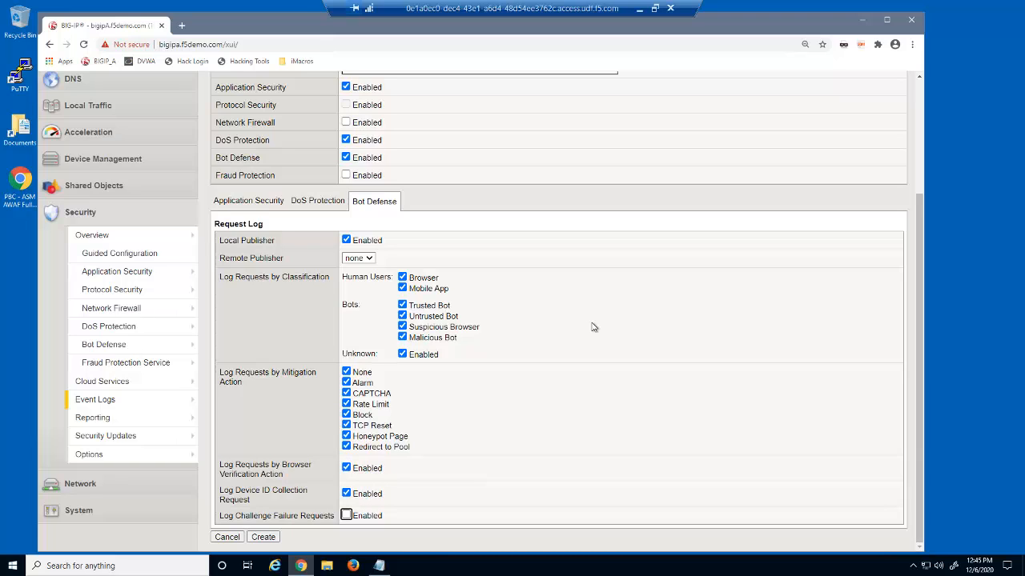
{"action": "key", "text": "space"}
{"action": "left_click", "coordinate": [272, 538]}
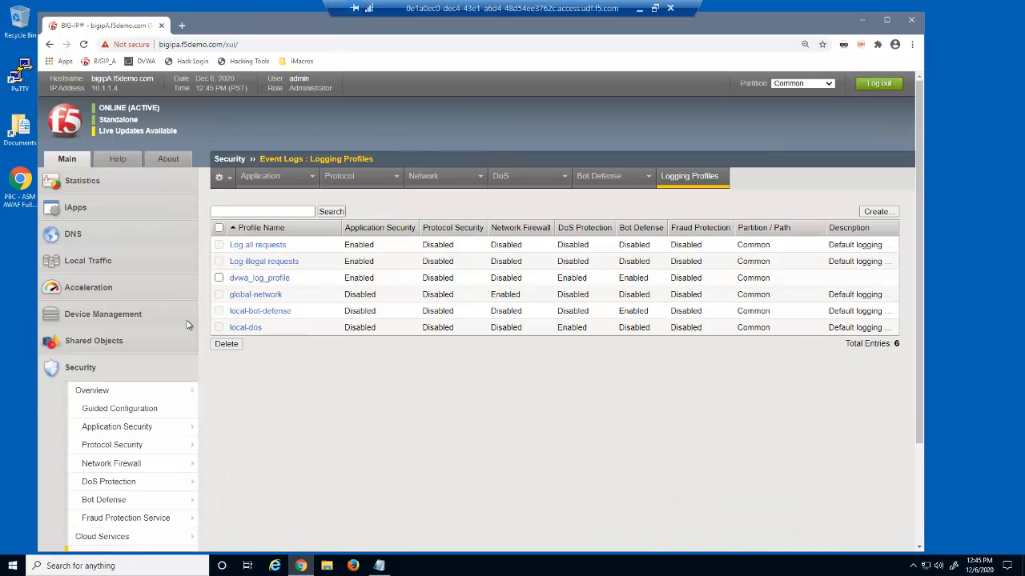
- Enable the log profile in the dvwa_virtual virtual server's security policies, assign dvwa_log_profile, and update the settings
{"action": "left_click", "coordinate": [103, 263]}
{"action": "left_click", "coordinate": [104, 304]}
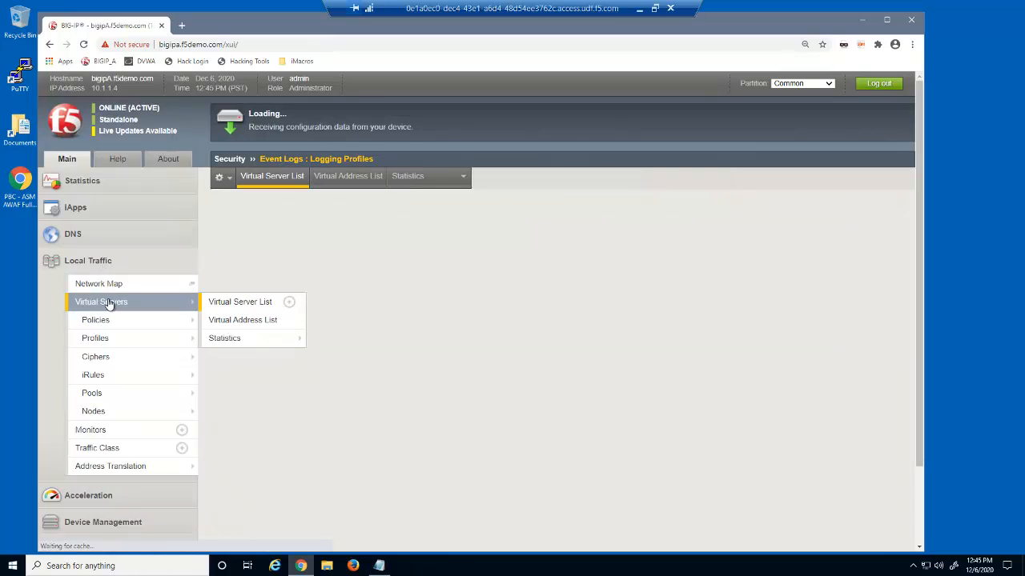
{"action": "left_click", "coordinate": [296, 256]}
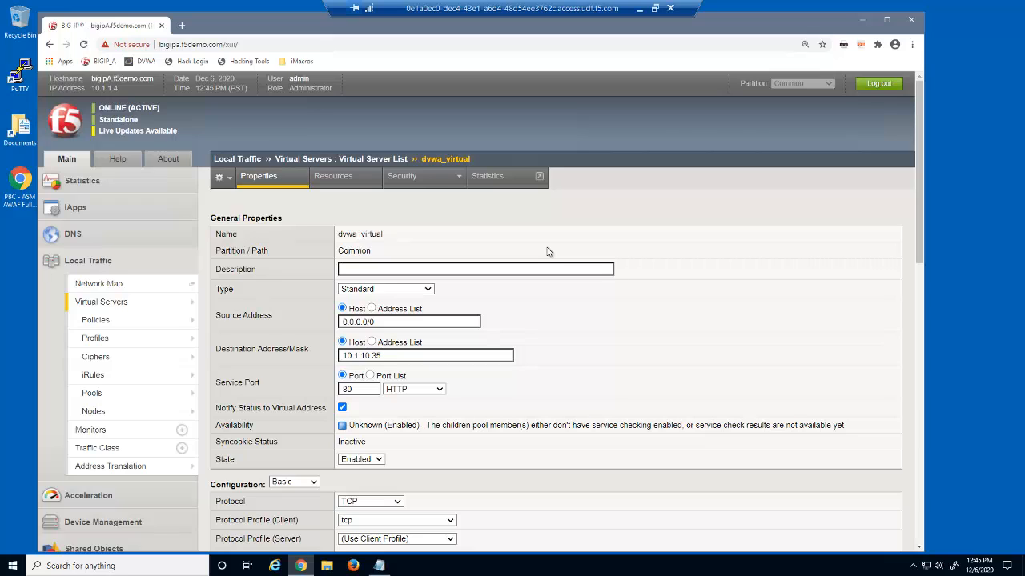
{"action": "mouse_move", "coordinate": [442, 186]}
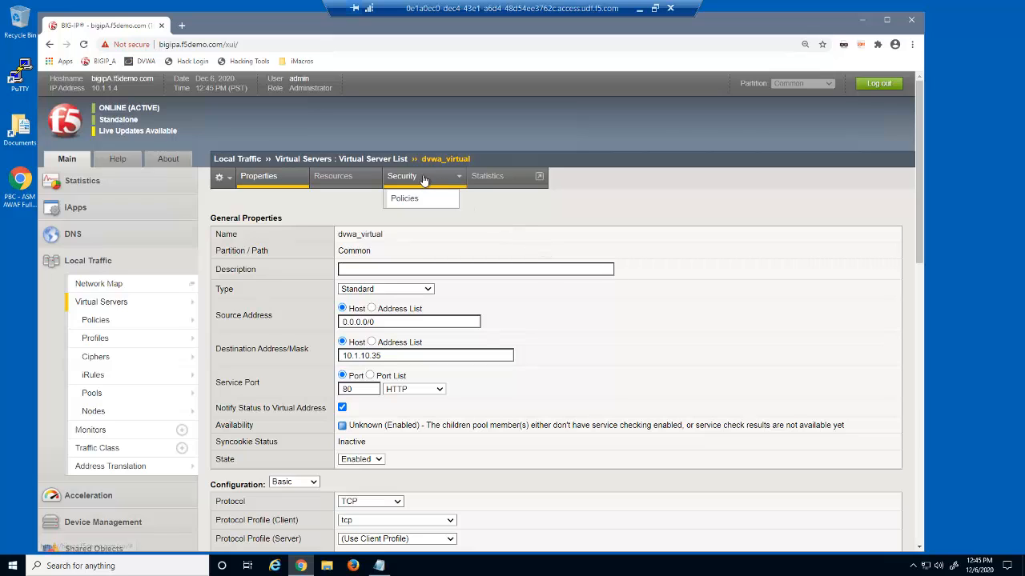
{"action": "left_click", "coordinate": [426, 205]}
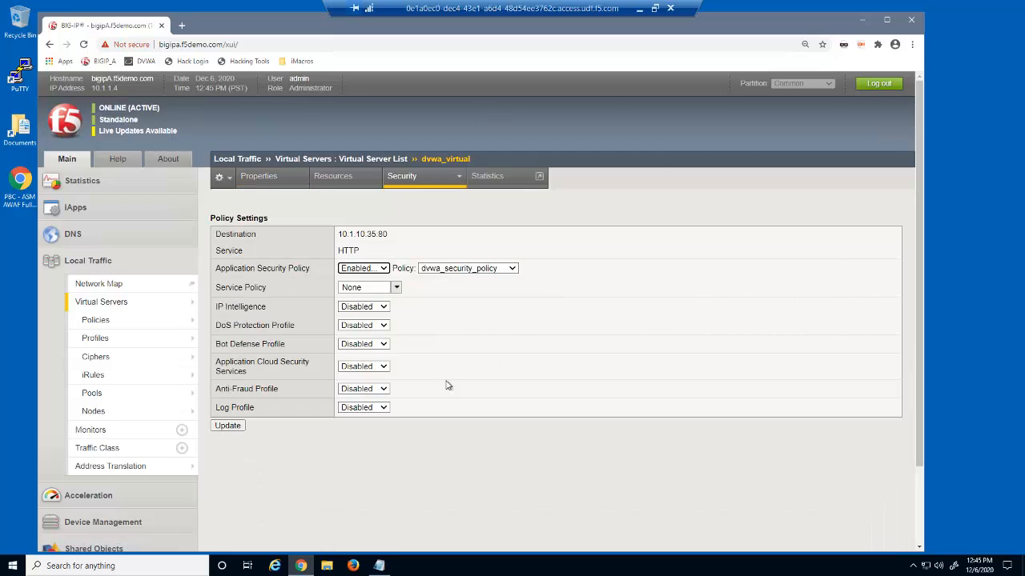
{"action": "left_click", "coordinate": [384, 407]}
{"action": "left_click", "coordinate": [381, 440]}
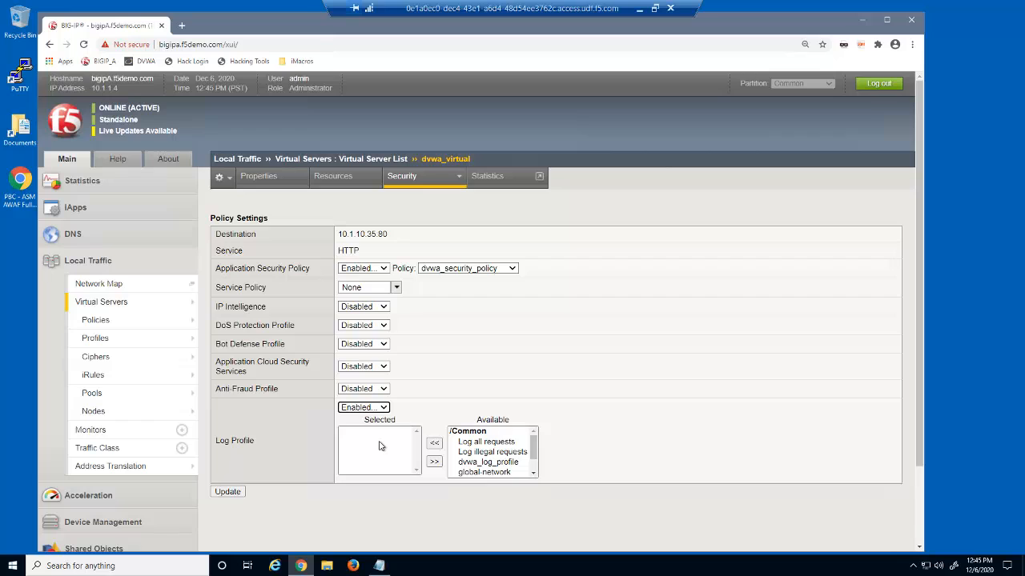
{"action": "left_click", "coordinate": [490, 463]}
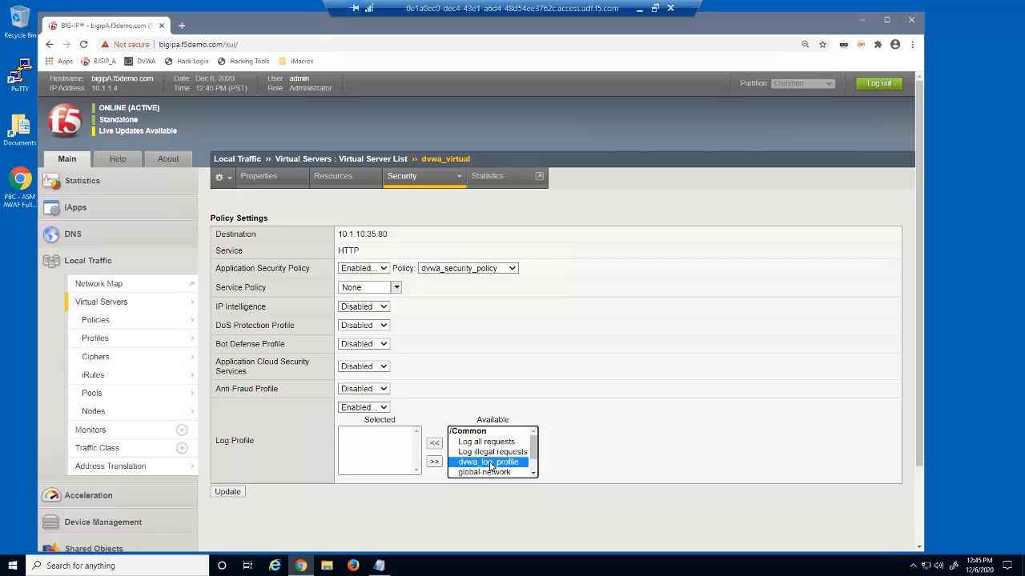
{"action": "left_click", "coordinate": [434, 442]}
{"action": "left_click", "coordinate": [241, 493]}
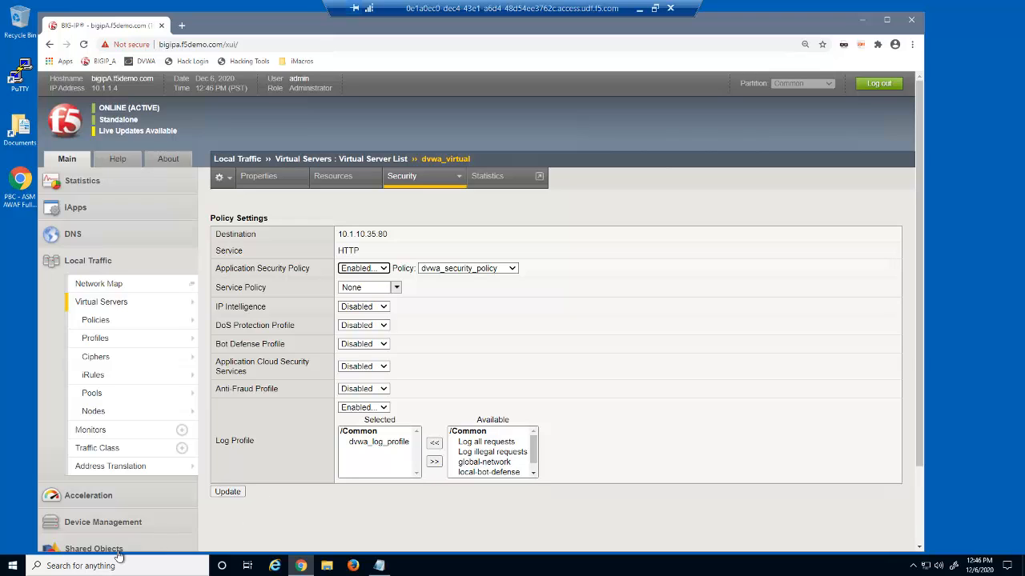
- Launch XAMPP, open its command shell, and close the XAMPP Control Panel
{"action": "left_click", "coordinate": [13, 570]}
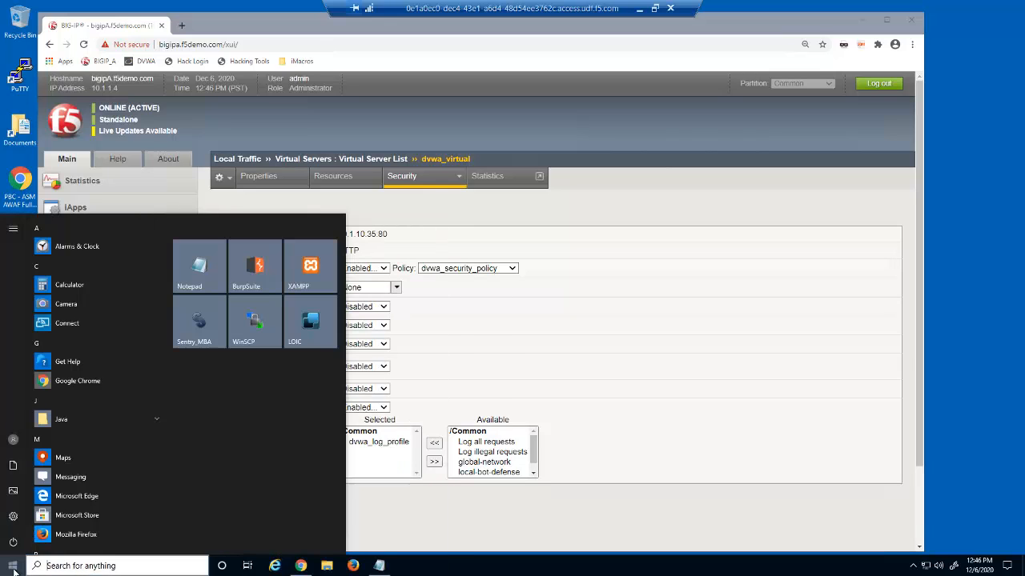
{"action": "left_click", "coordinate": [309, 268]}
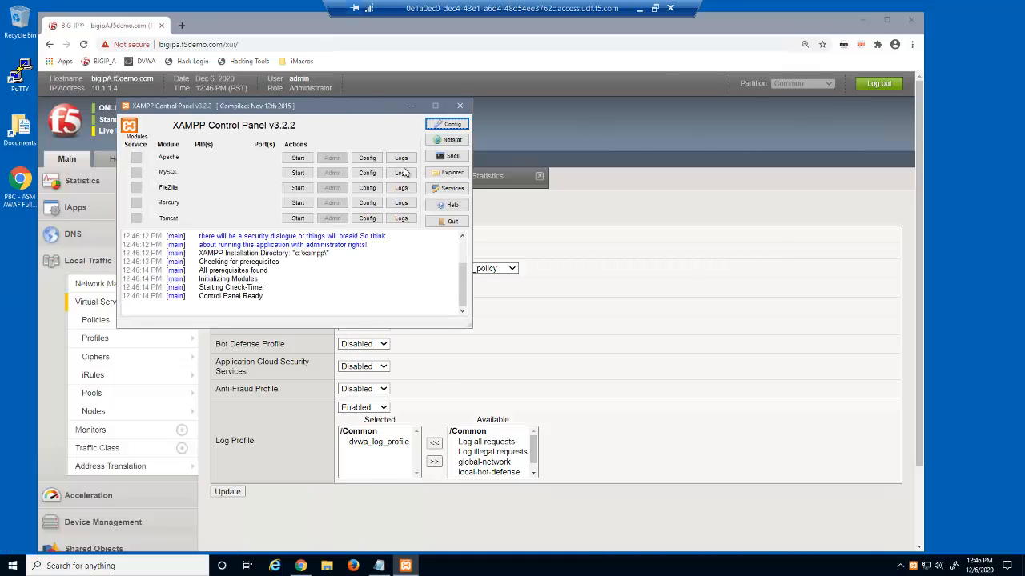
{"action": "left_click", "coordinate": [446, 156]}
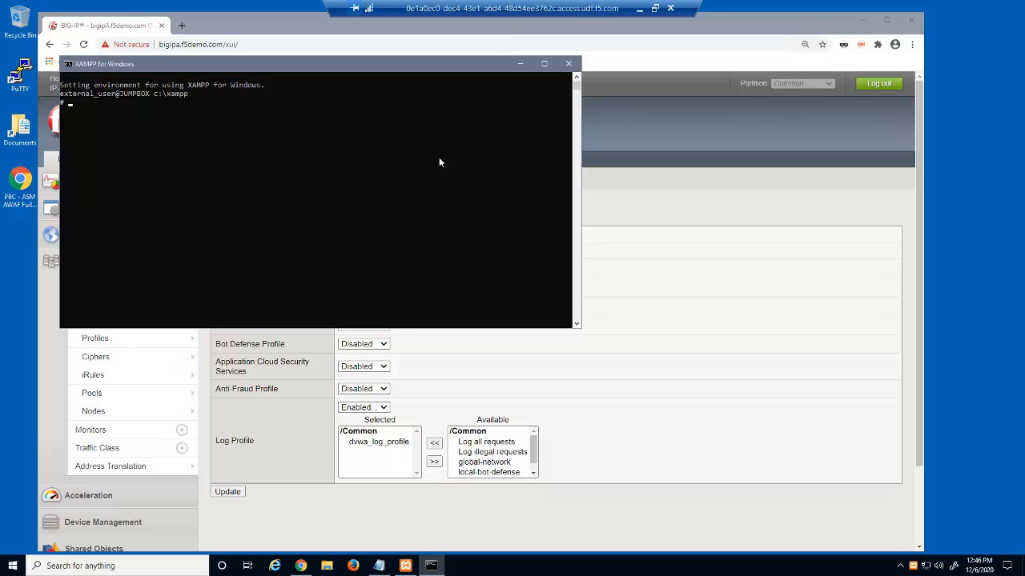
{"action": "left_click", "coordinate": [405, 566]}
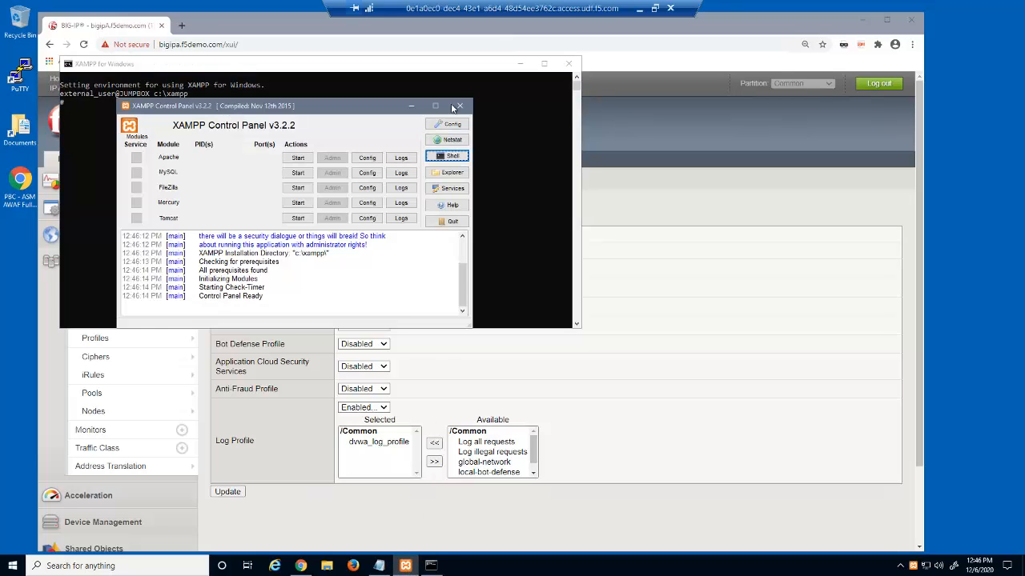
{"action": "left_click", "coordinate": [459, 106]}
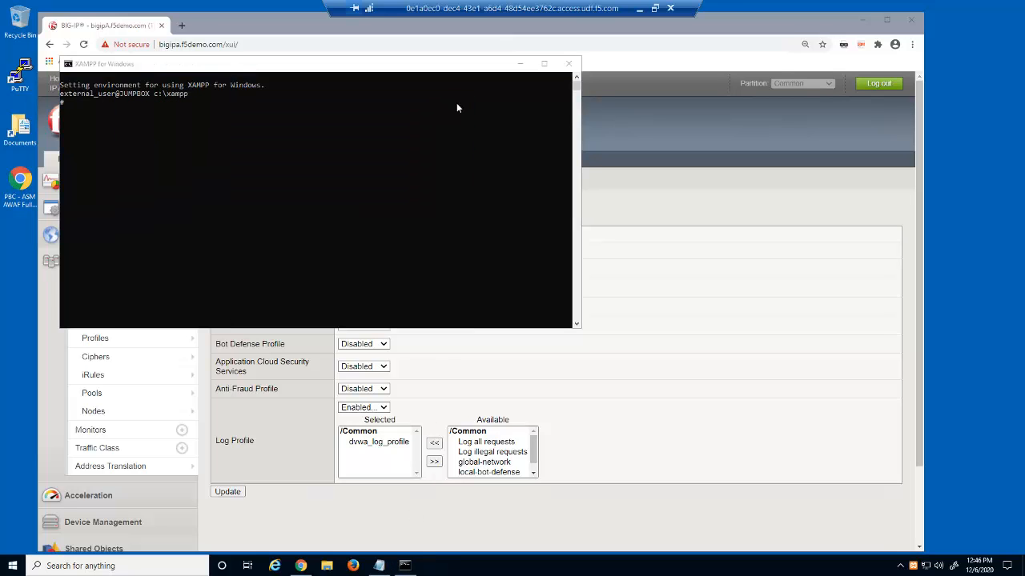
{"action": "left_click", "coordinate": [378, 566]}
{"action": "left_click_drag", "start_coordinate": [952, 51], "coordinate": [672, 46]}
{"action": "right_click", "coordinate": [698, 51]}
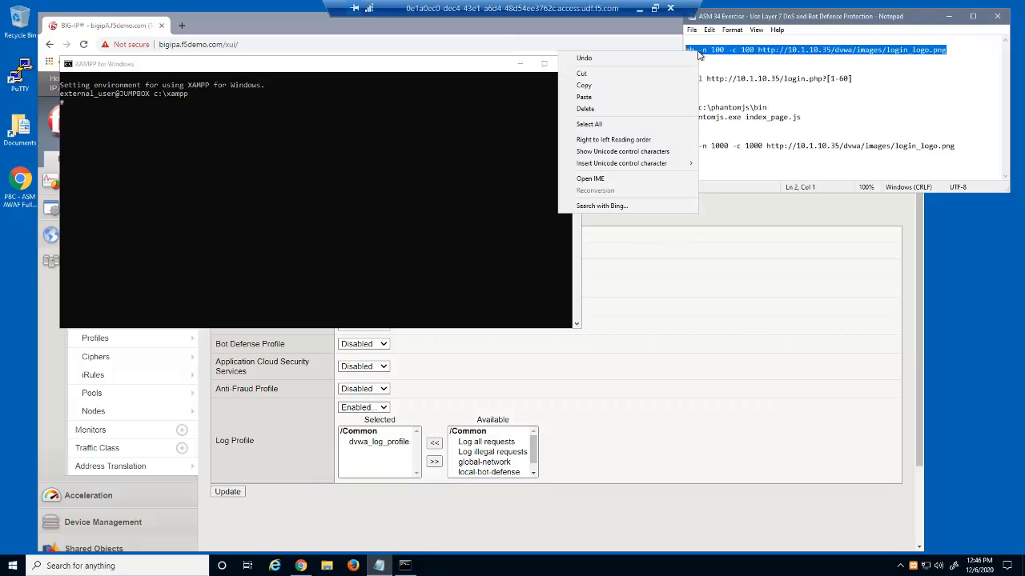
{"action": "left_click", "coordinate": [690, 83]}
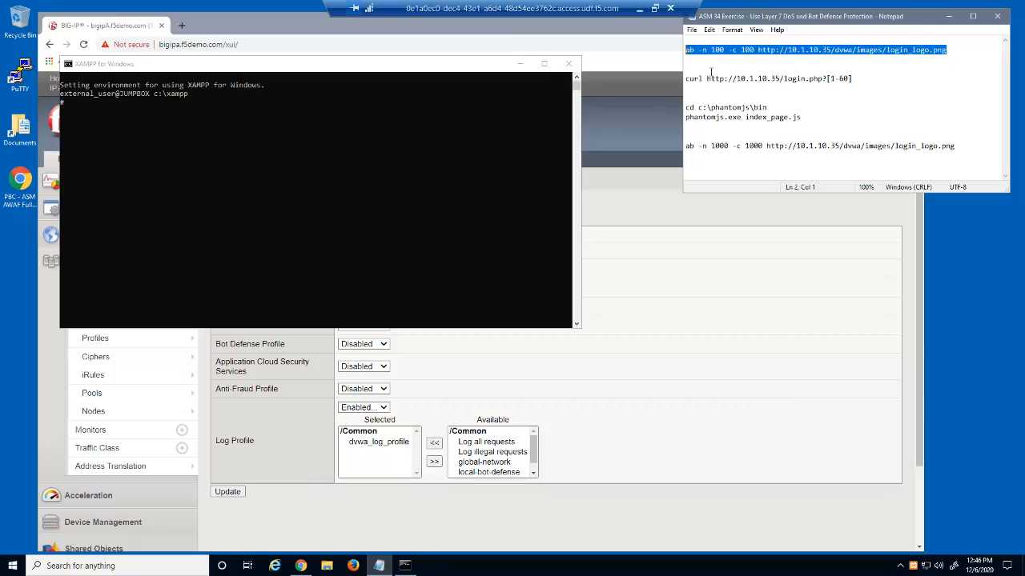
{"action": "right_click", "coordinate": [239, 117]}
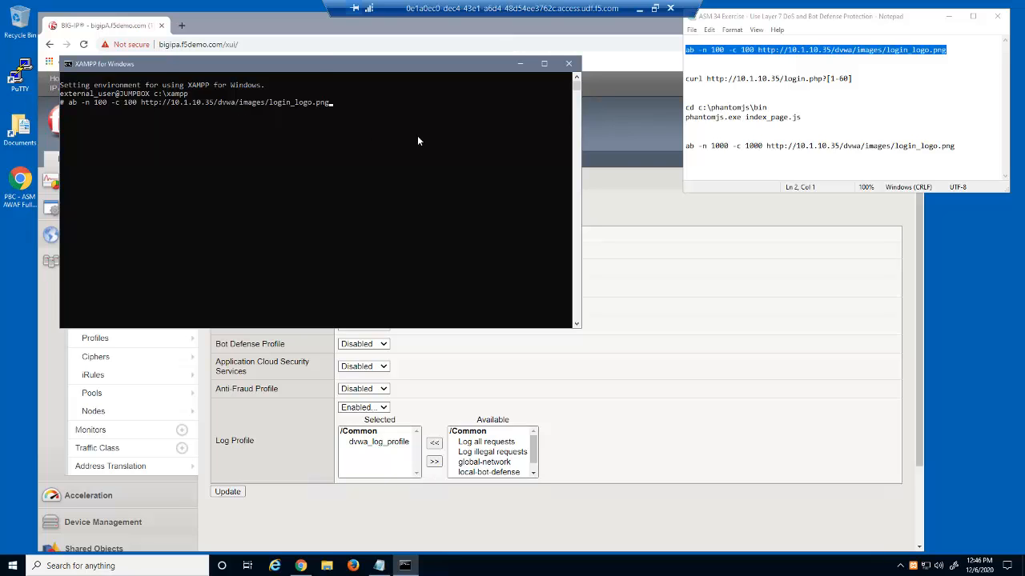
{"action": "key", "text": "Return"}
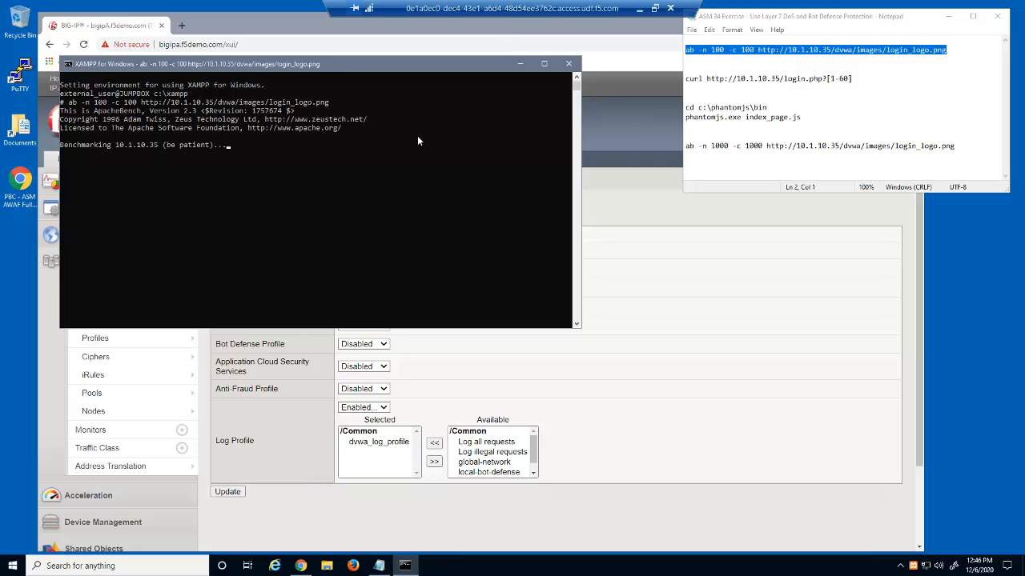
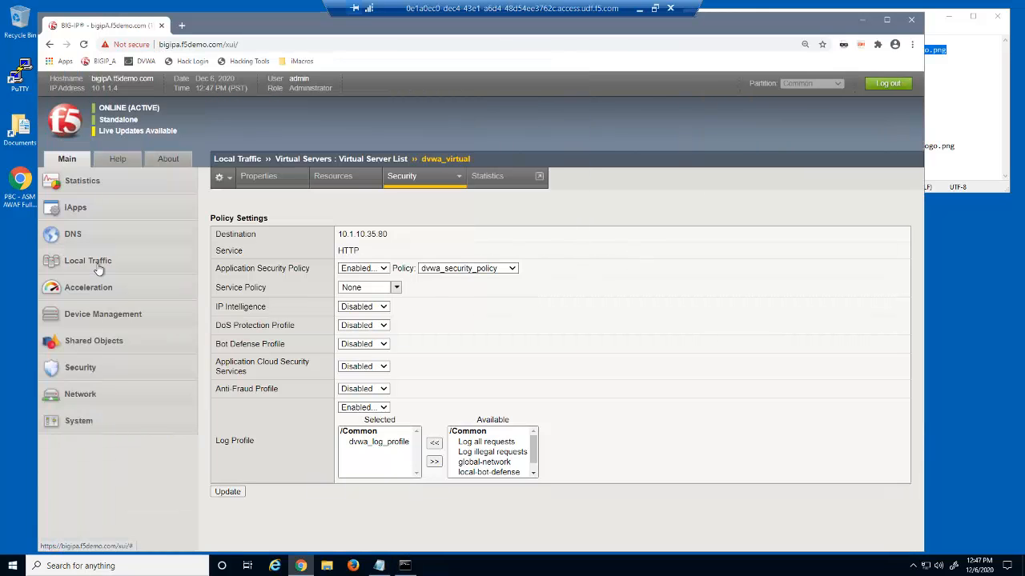
- Open the application requests event log in the BIG-IP Security section and delete all the login_logo.png requests
{"action": "left_click", "coordinate": [80, 368]}
{"action": "scroll", "coordinate": [925, 438], "scroll_direction": "down", "scroll_amount": 2}
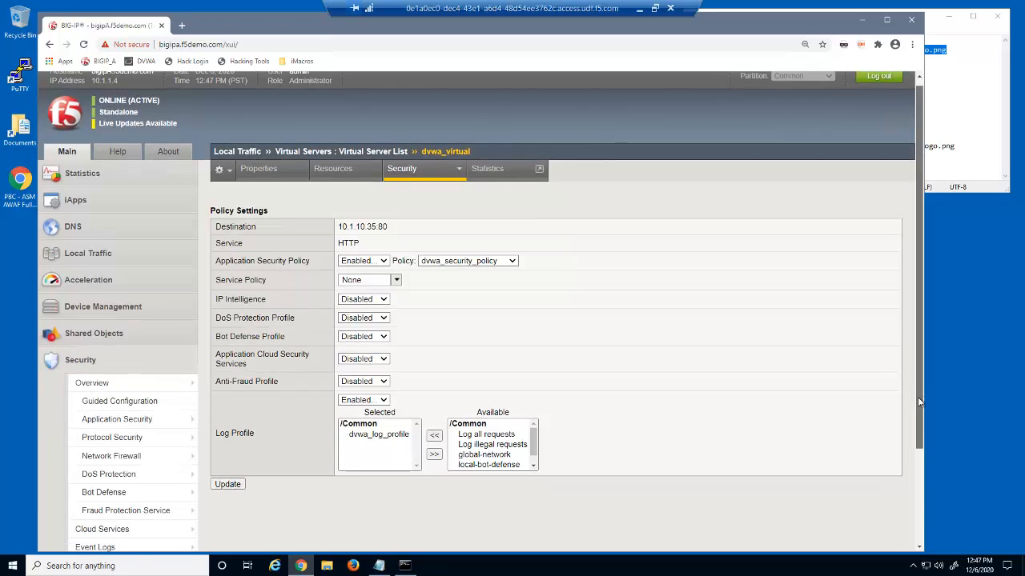
{"action": "left_click", "coordinate": [151, 484]}
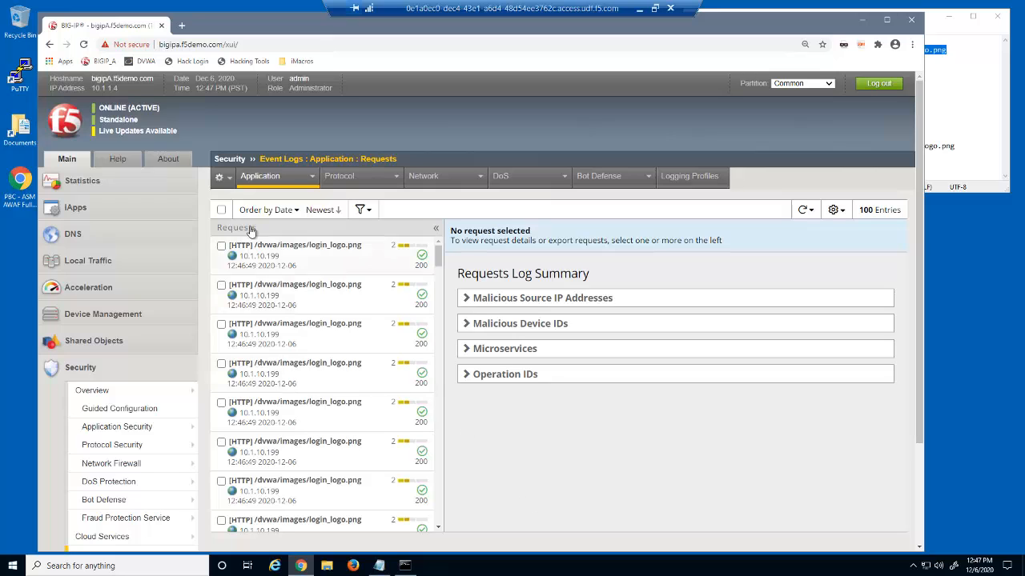
{"action": "left_click", "coordinate": [222, 209]}
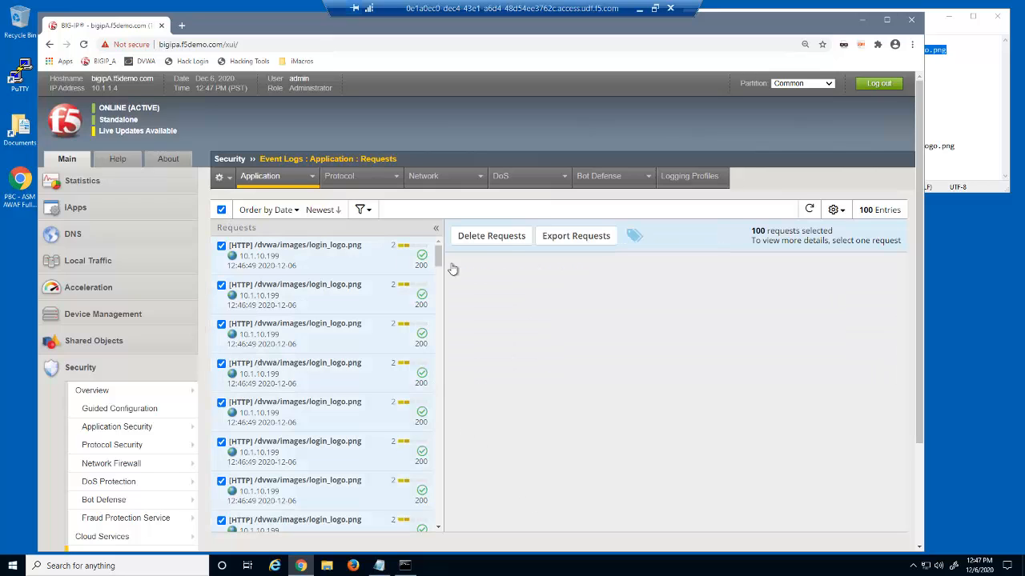
{"action": "left_click", "coordinate": [506, 237]}
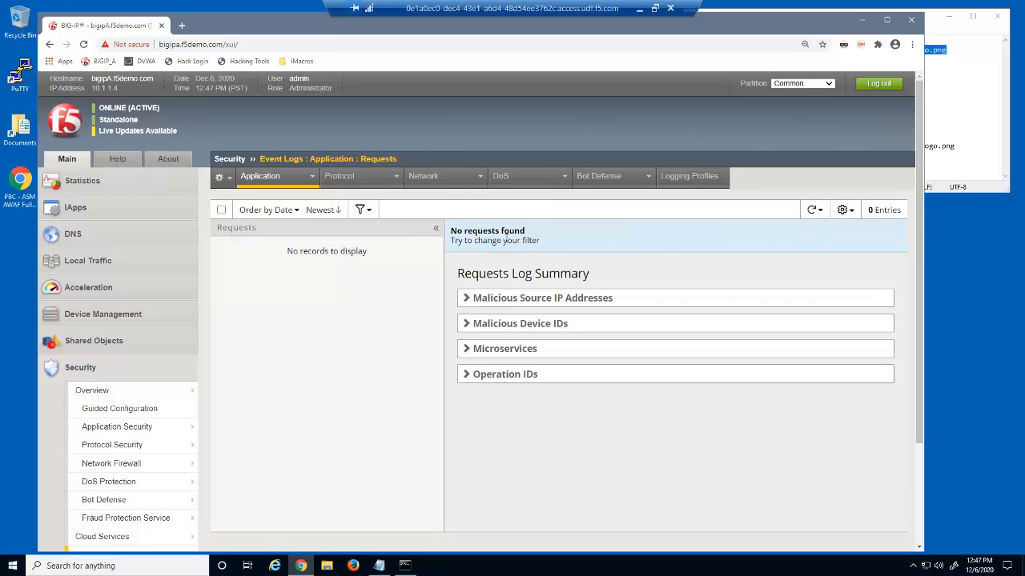
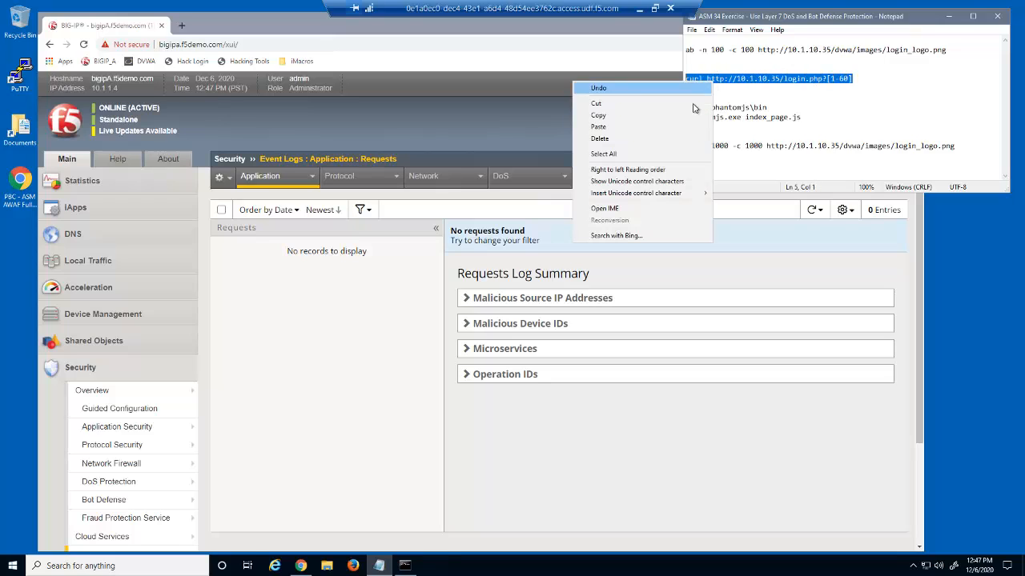
{"action": "left_click", "coordinate": [707, 108]}
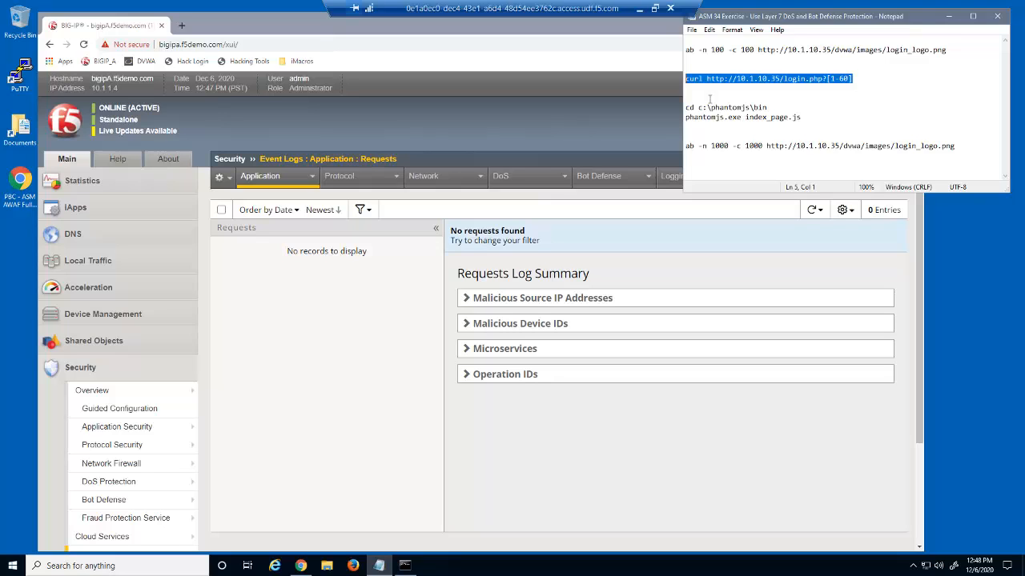
{"action": "left_click", "coordinate": [404, 565]}
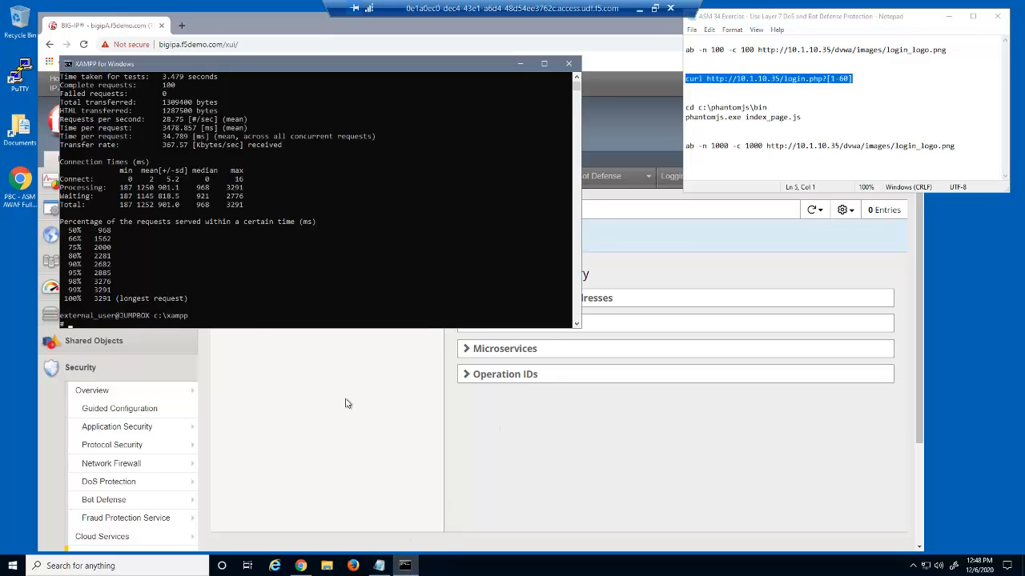
{"action": "right_click", "coordinate": [254, 314]}
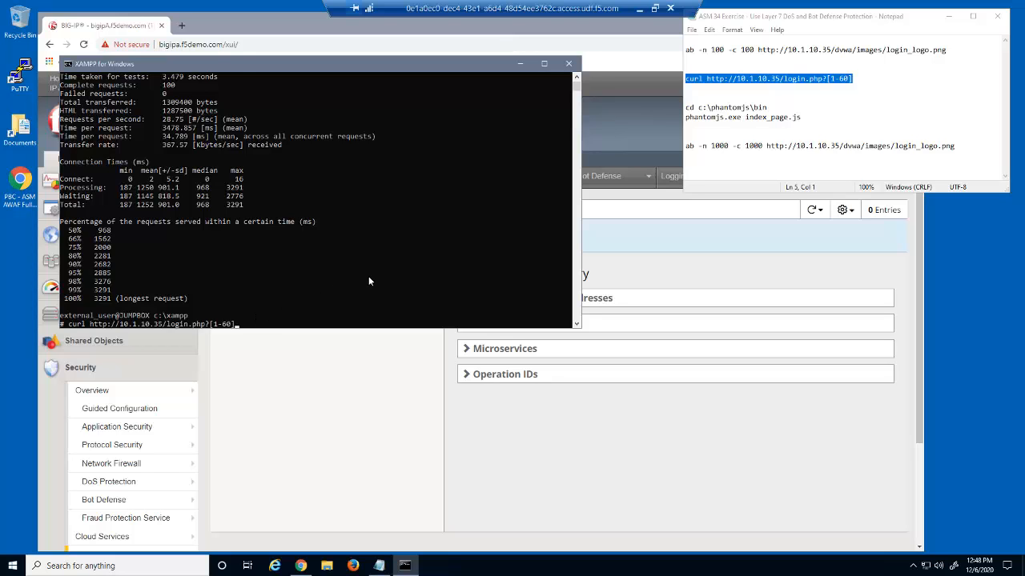
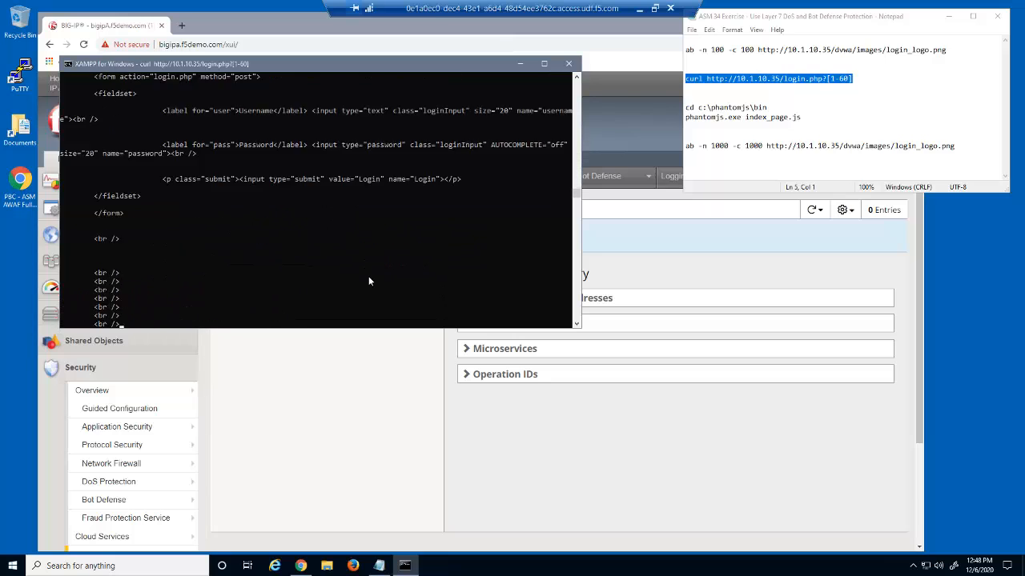
- Switch back to BIG-IP, refresh the requests event log, and delete all the login.php requests
{"action": "left_click", "coordinate": [678, 269]}
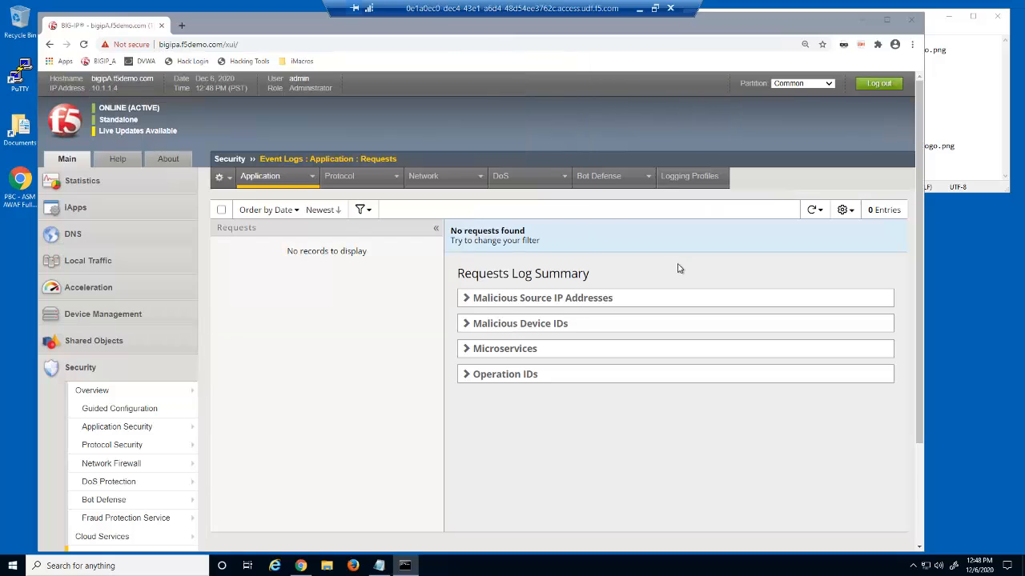
{"action": "left_click", "coordinate": [801, 230]}
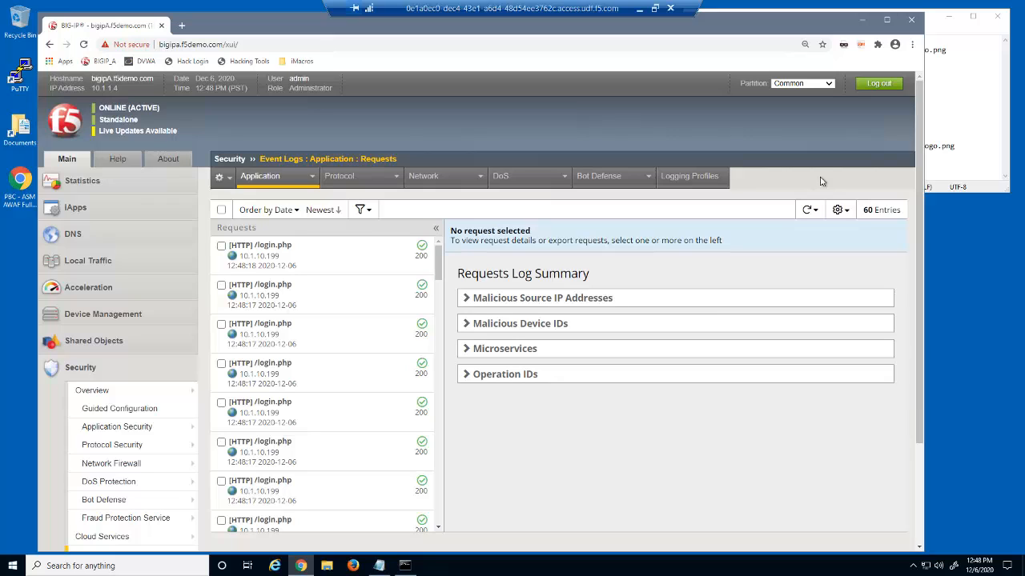
{"action": "left_click", "coordinate": [222, 210]}
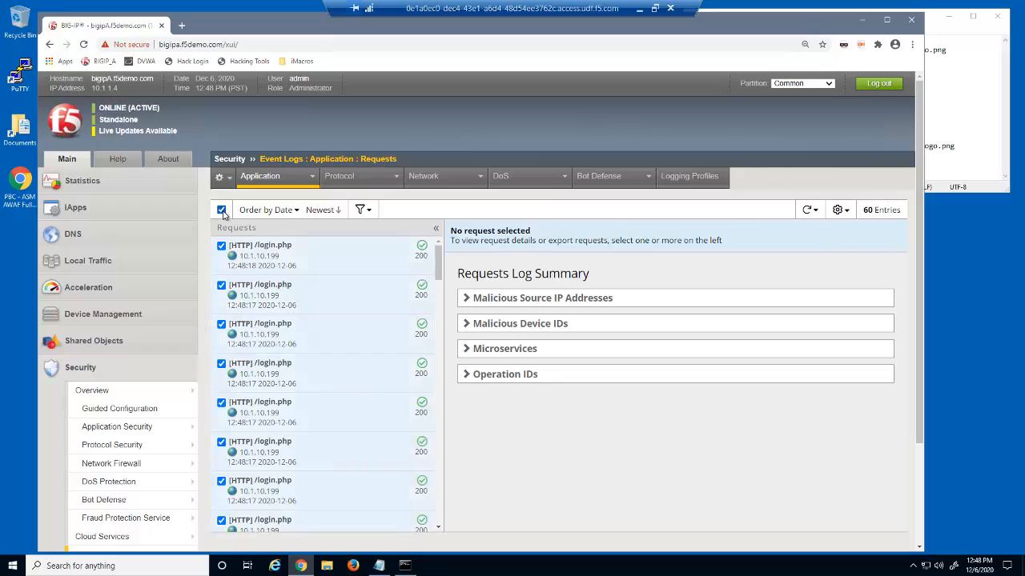
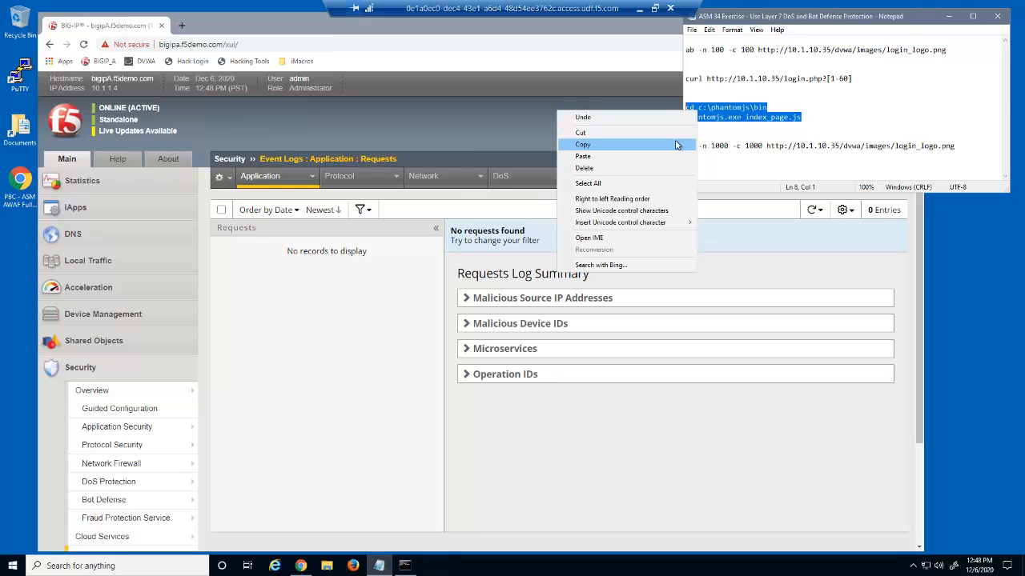
- Copy "cd c:\phantomjs\bin" and "phantomjs.exe index_page.js" from the Notepad exercise file and run both in the XAMPP shell
{"action": "left_click", "coordinate": [671, 143]}
{"action": "left_click", "coordinate": [404, 565]}
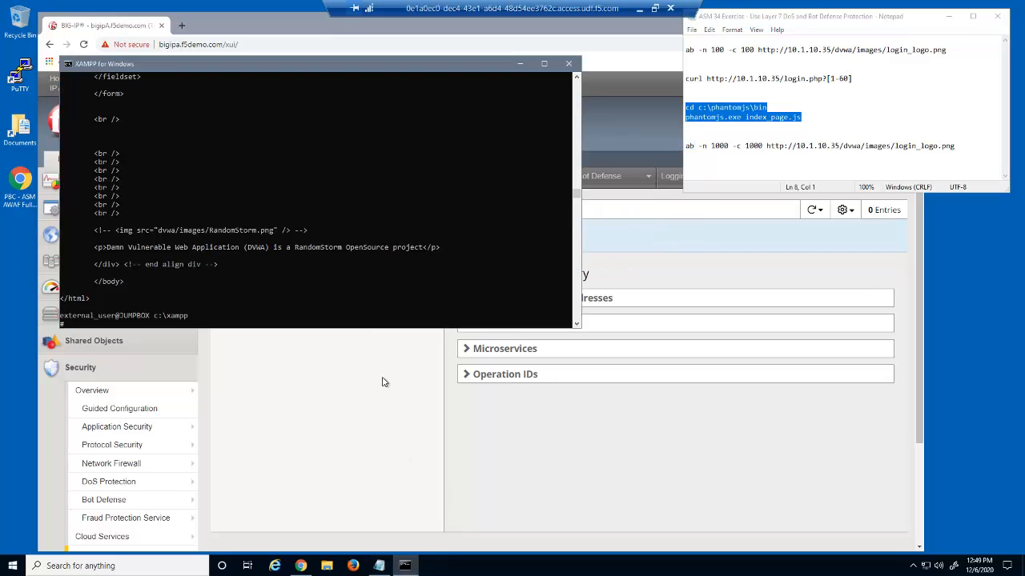
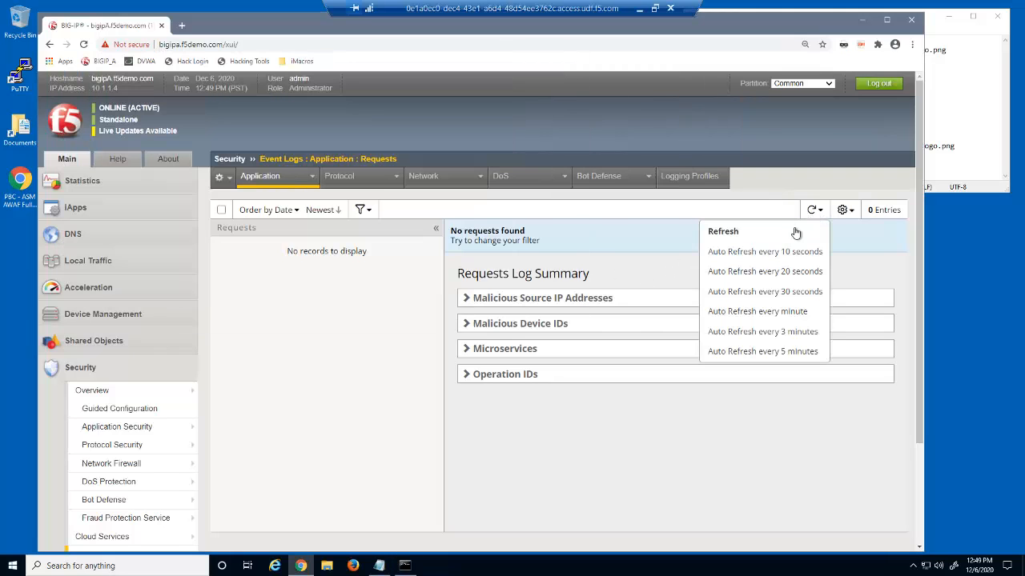
- Refresh the requests event log in BIG-IP and delete all requests from the system
{"action": "left_click", "coordinate": [795, 230]}
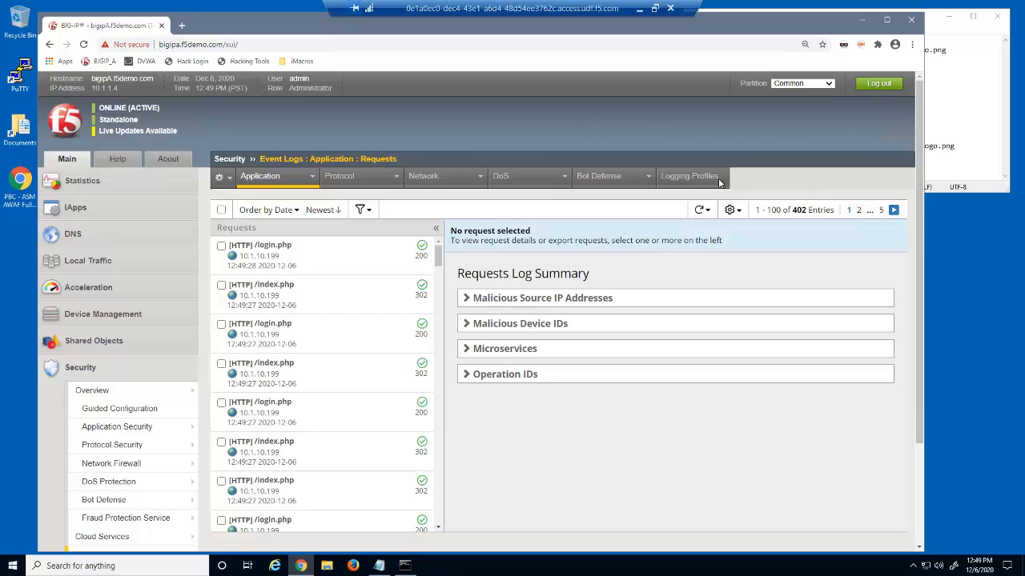
{"action": "left_click", "coordinate": [222, 209]}
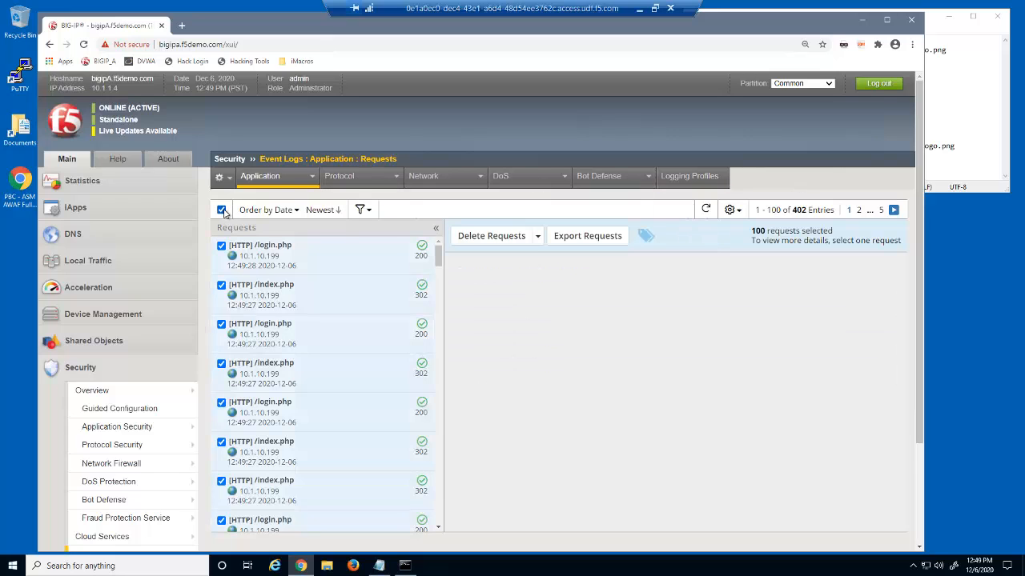
{"action": "left_click", "coordinate": [534, 235]}
{"action": "left_click", "coordinate": [534, 278]}
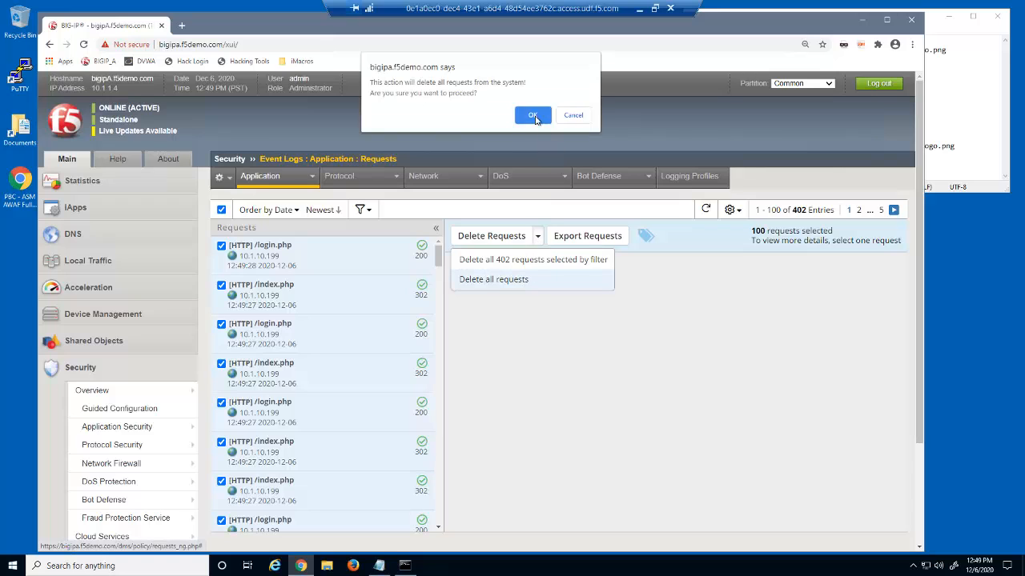
{"action": "left_click", "coordinate": [532, 114]}
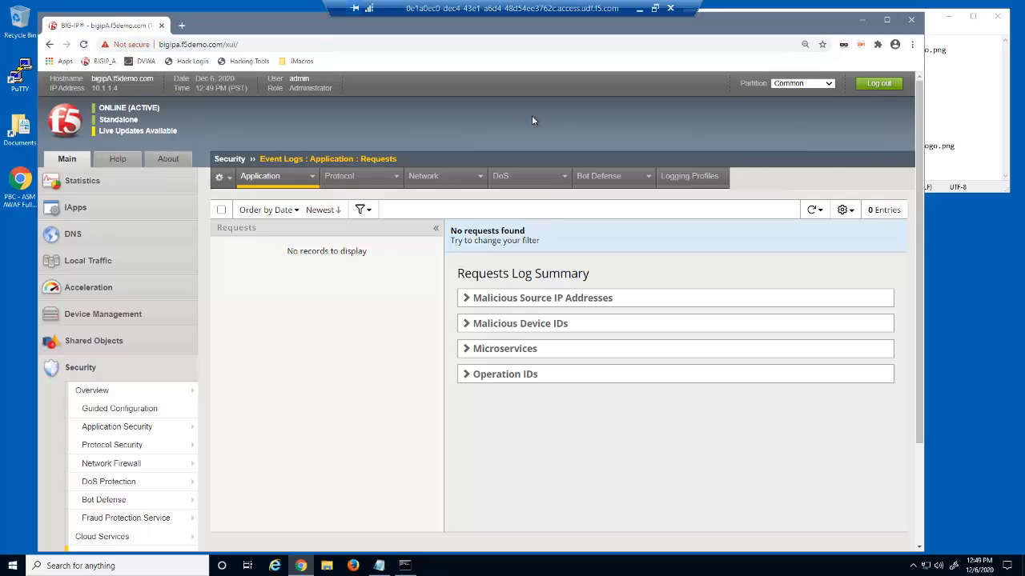
- Open a new Google Chrome window and load the bookmarked DVWA login page
{"action": "left_click", "coordinate": [300, 566]}
{"action": "right_click", "coordinate": [300, 570]}
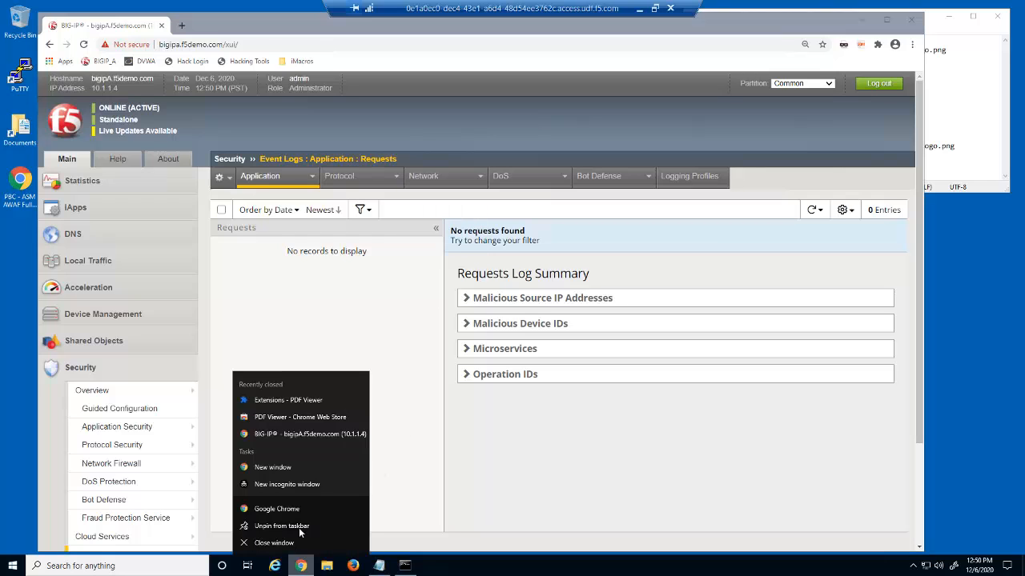
{"action": "left_click", "coordinate": [298, 508]}
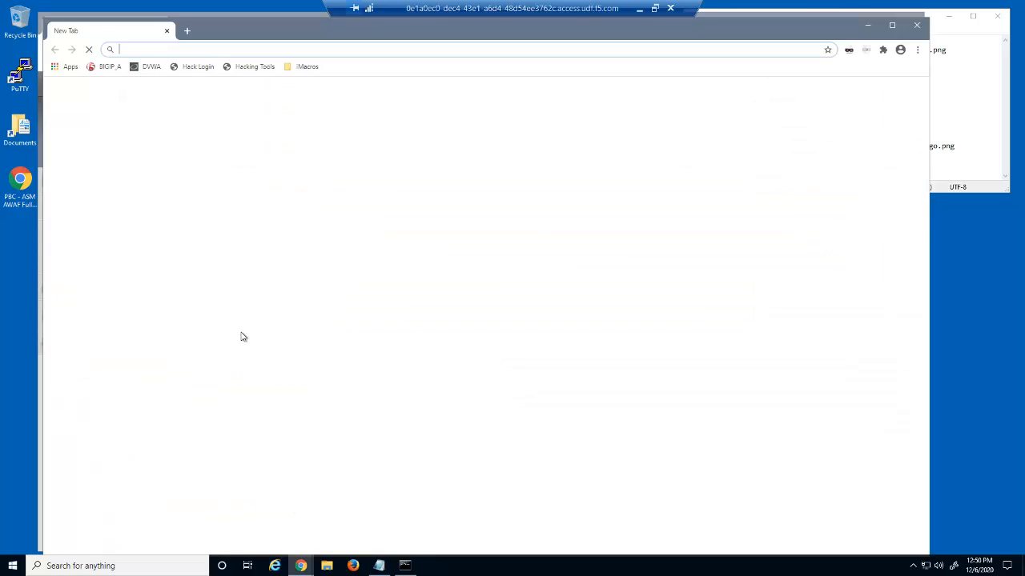
{"action": "left_click", "coordinate": [145, 69]}
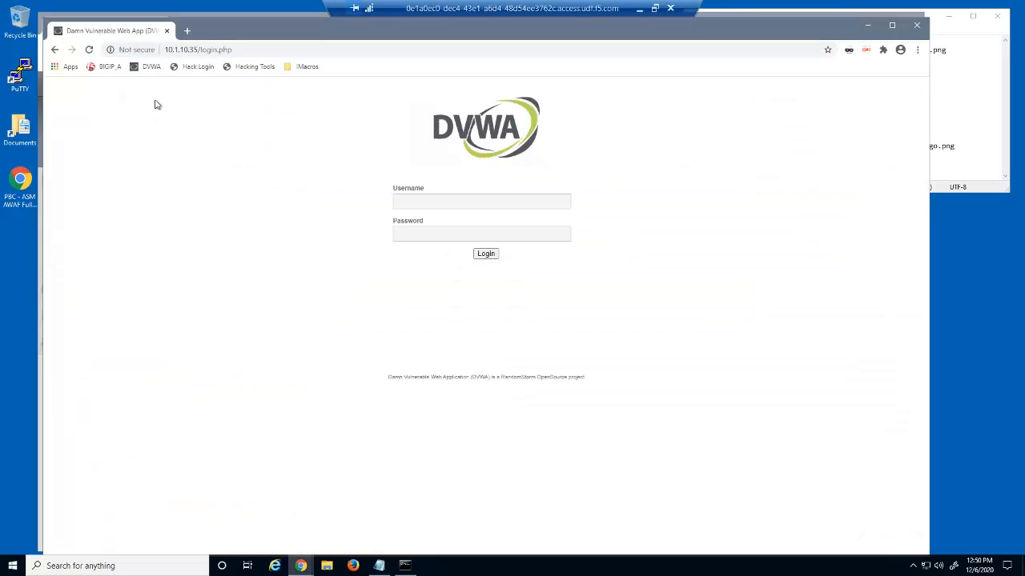
- Switch the browser's user agent to Mac Safari 7 on the DVWA login page
{"action": "left_click", "coordinate": [848, 51]}
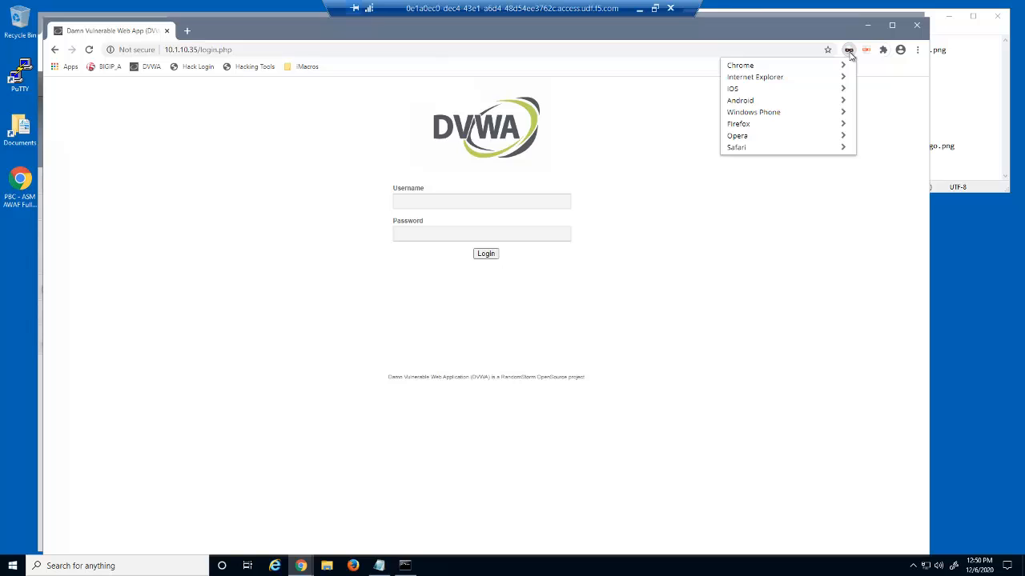
{"action": "left_click", "coordinate": [812, 148]}
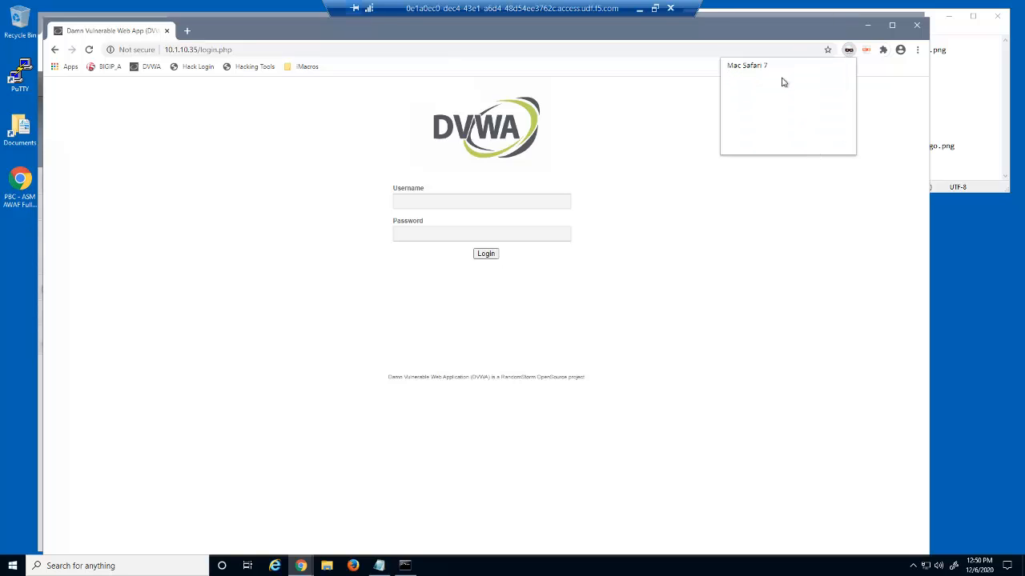
{"action": "left_click", "coordinate": [767, 68]}
{"action": "left_click", "coordinate": [849, 52]}
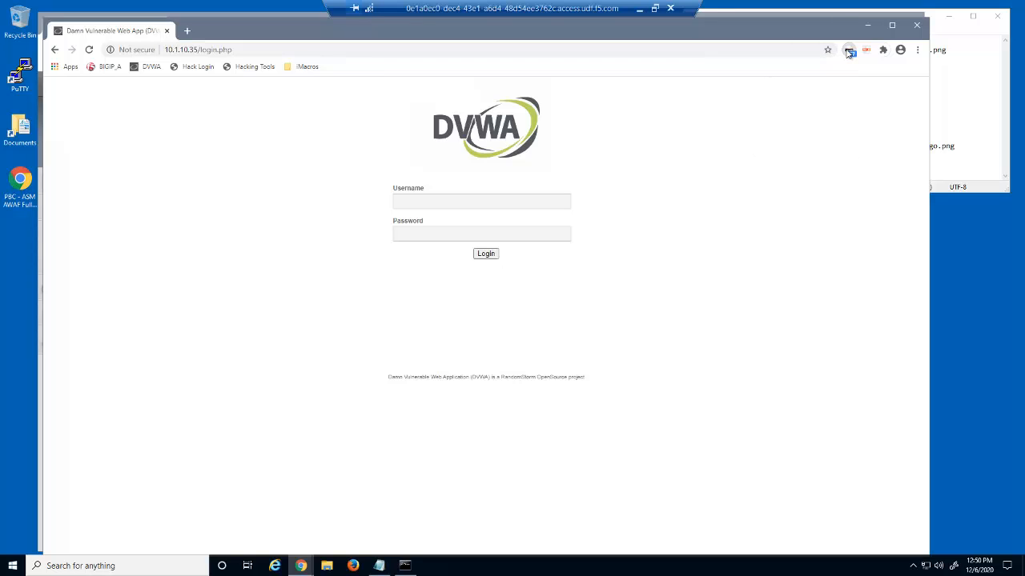
- Switch the browser's user agent to Internet Explorer 6 on the DVWA login page
{"action": "left_click", "coordinate": [848, 52]}
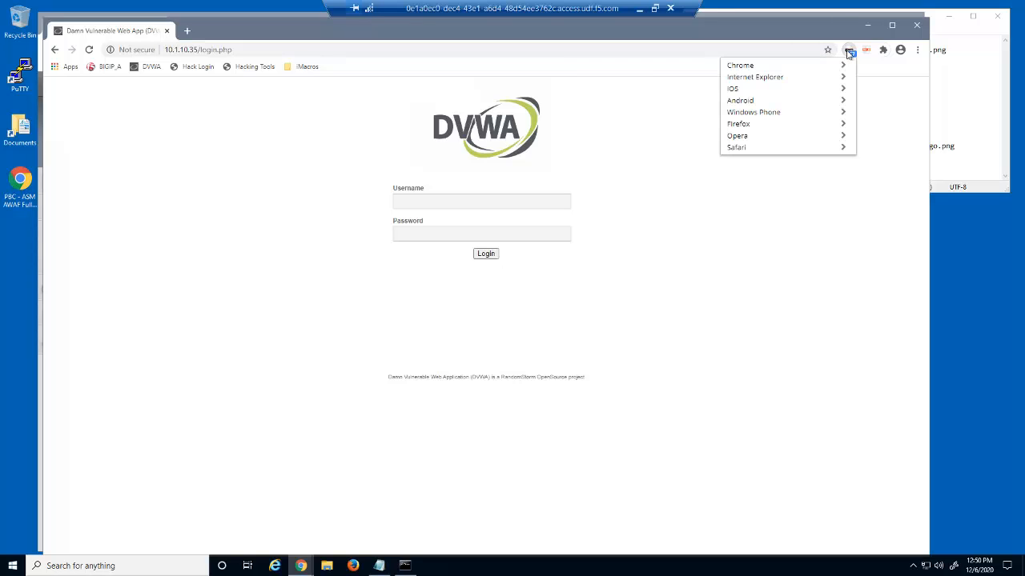
{"action": "left_click", "coordinate": [818, 78]}
{"action": "left_click", "coordinate": [783, 79]}
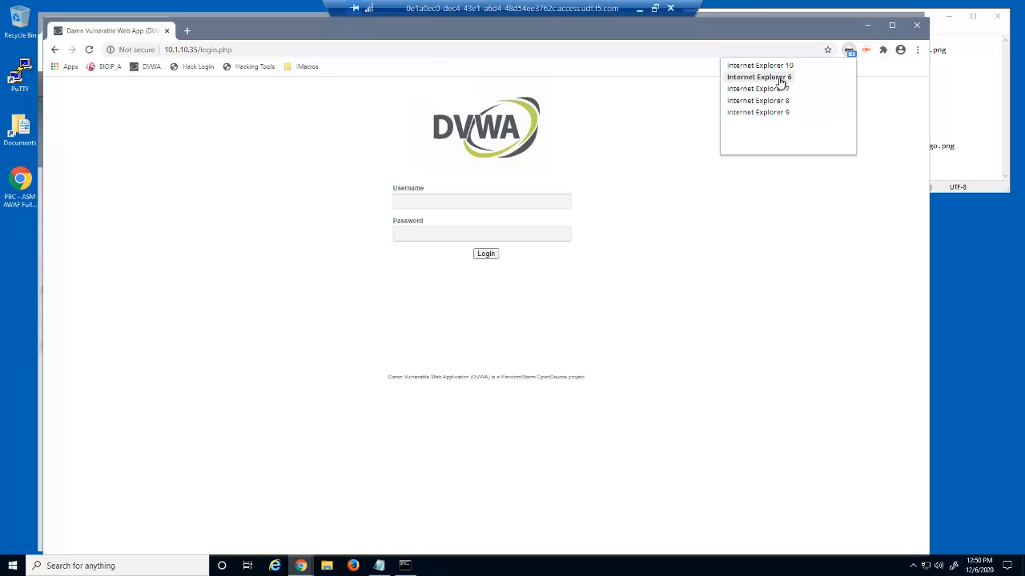
{"action": "left_click", "coordinate": [849, 53]}
- Switch the browser's user agent to Android KitKat on the DVWA login page
{"action": "left_click", "coordinate": [849, 53]}
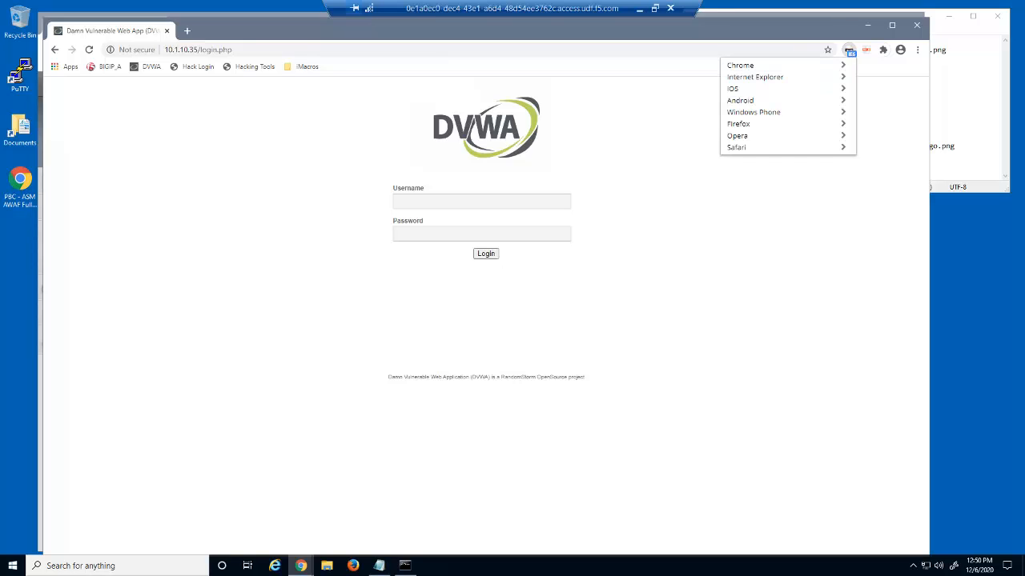
{"action": "left_click", "coordinate": [809, 102]}
{"action": "left_click", "coordinate": [766, 67]}
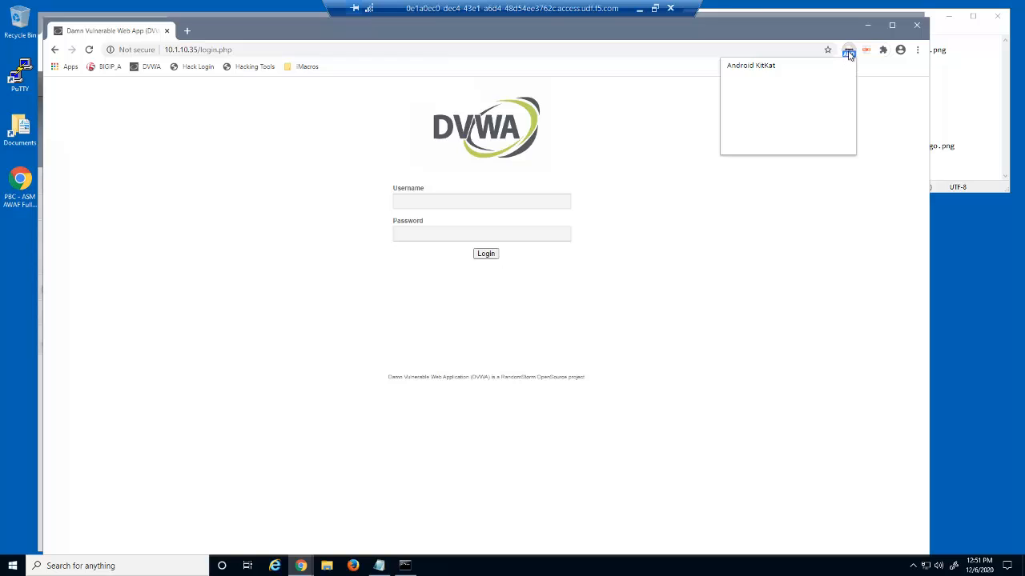
{"action": "left_click", "coordinate": [848, 53]}
- Set the user agent back to Chrome and close the DVWA browser window
{"action": "left_click", "coordinate": [848, 53]}
{"action": "left_click", "coordinate": [807, 65]}
{"action": "left_click", "coordinate": [743, 70]}
{"action": "left_click", "coordinate": [917, 25]}
{"action": "left_click", "coordinate": [916, 24]}
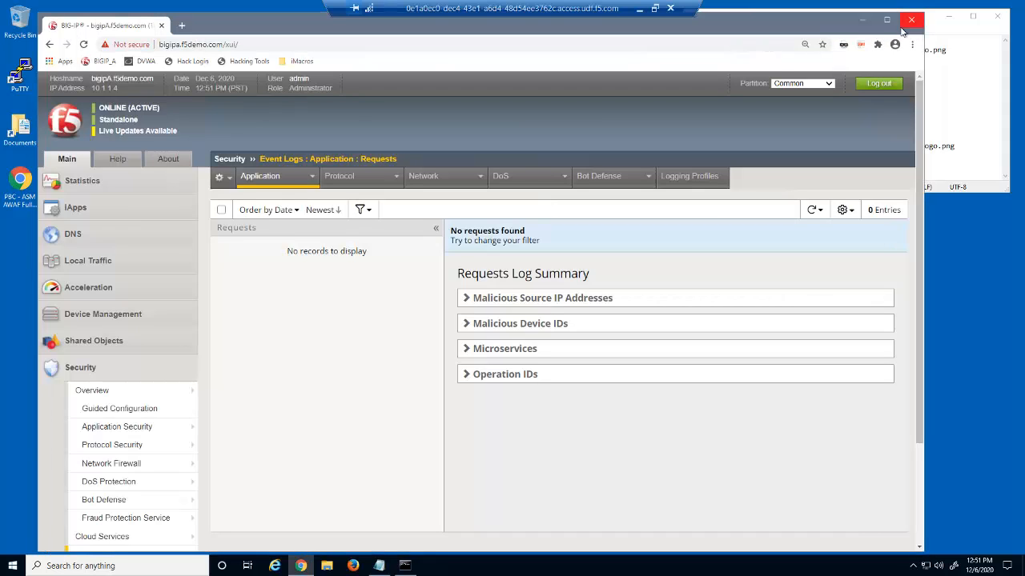
- Refresh the application request log and filter it to requests whose URL contains login.php
{"action": "left_click", "coordinate": [813, 211]}
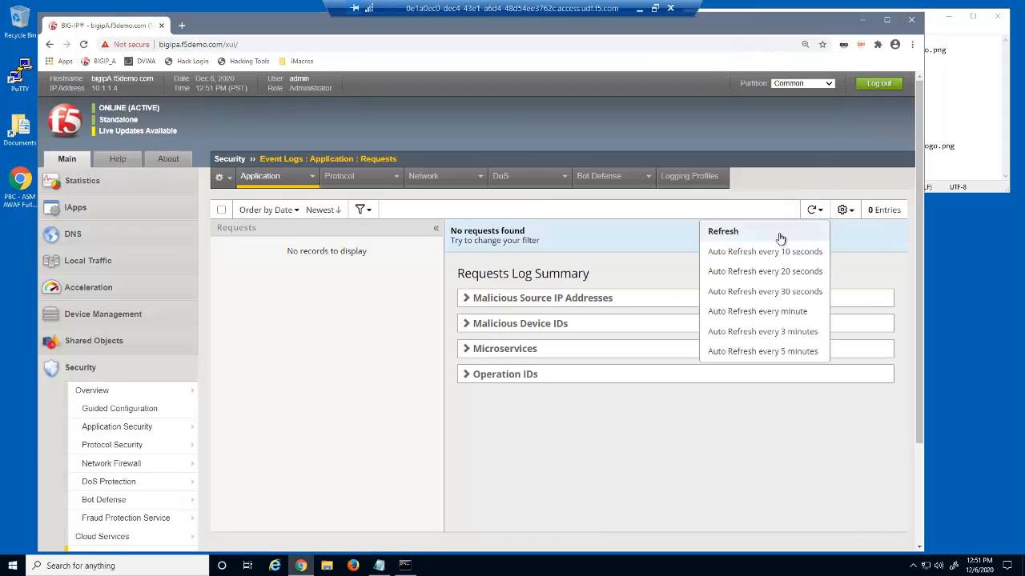
{"action": "left_click", "coordinate": [780, 234]}
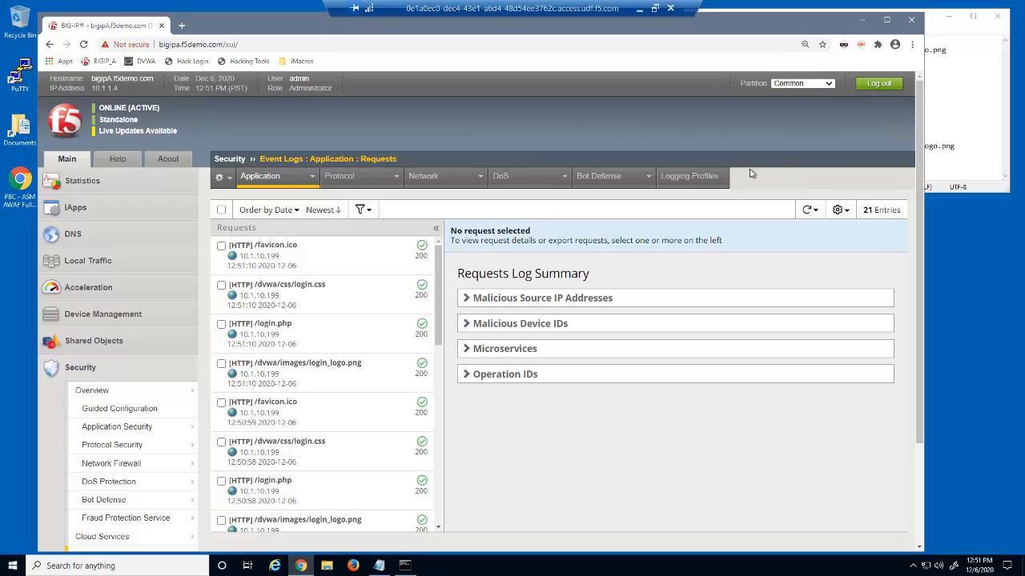
{"action": "left_click", "coordinate": [361, 209]}
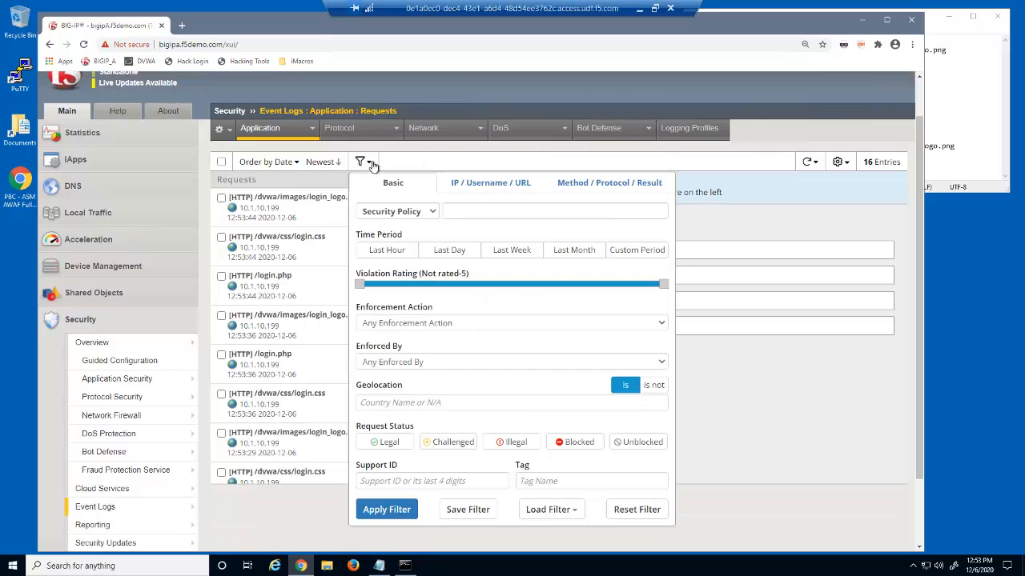
{"action": "left_click", "coordinate": [496, 184]}
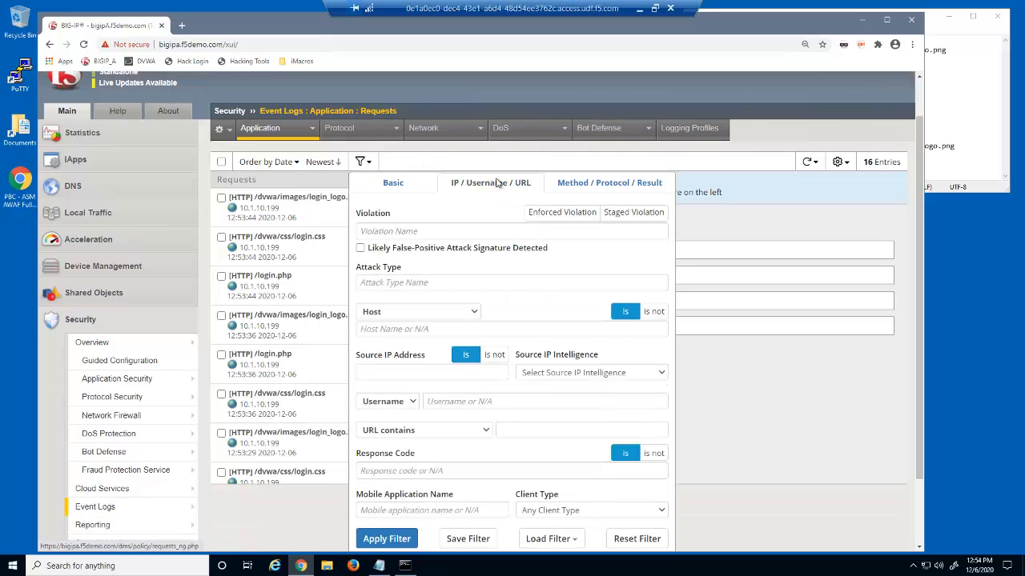
{"action": "left_click", "coordinate": [545, 430]}
{"action": "type", "text": "login.php"}
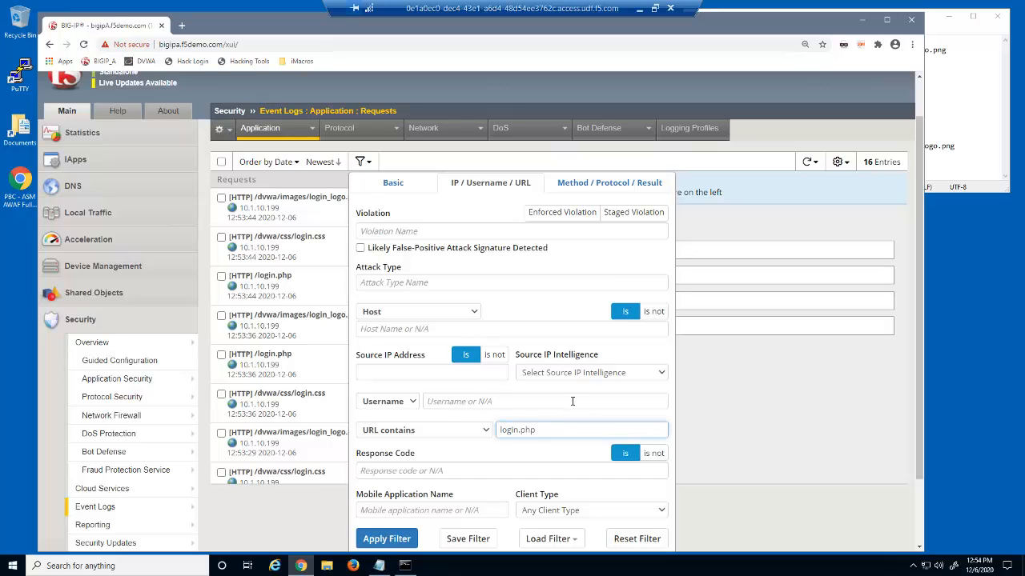
{"action": "left_click", "coordinate": [405, 538]}
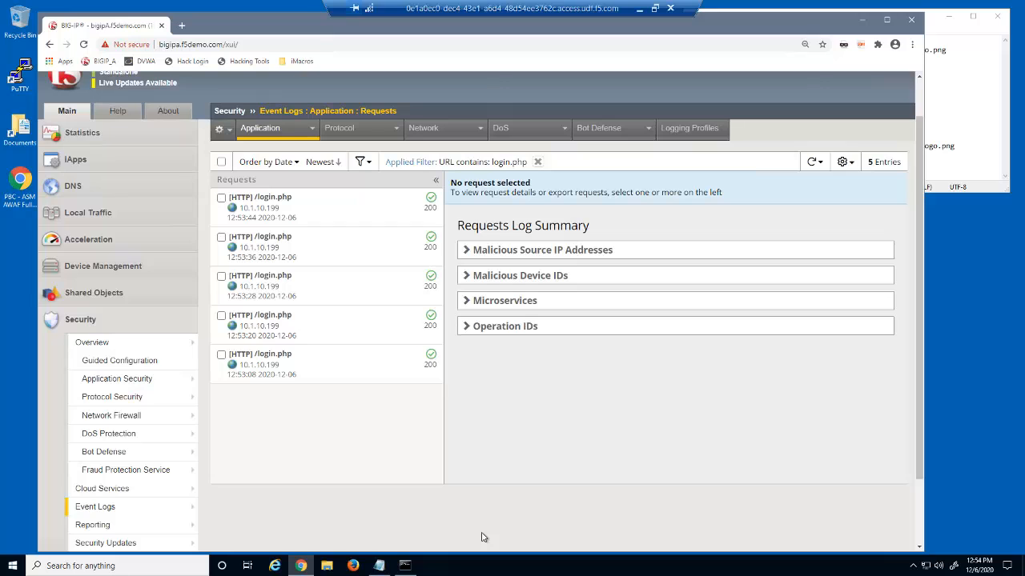
- Examine the User-Agent headers in the details of the four older login.php requests
{"action": "left_click", "coordinate": [380, 251]}
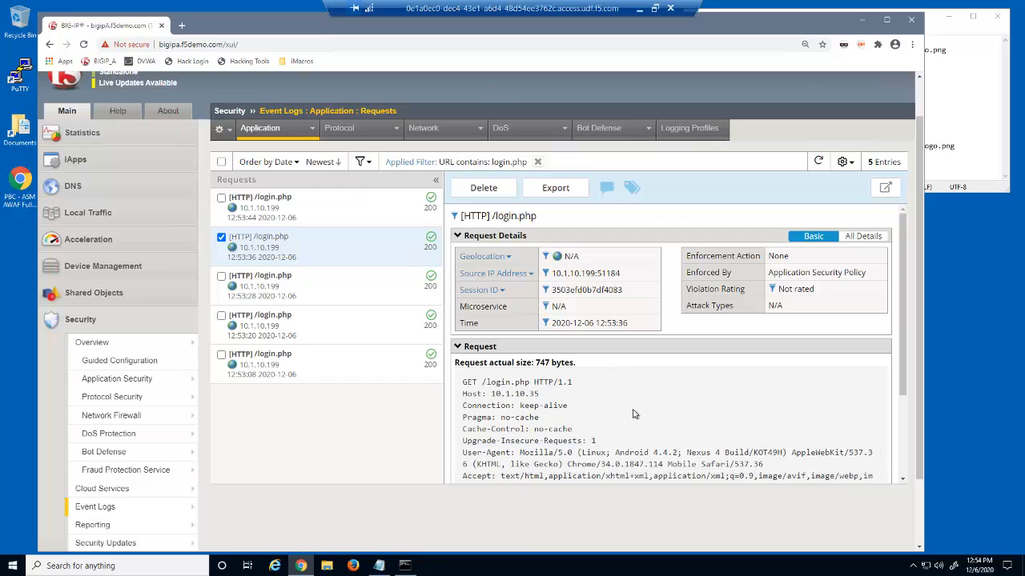
{"action": "left_click", "coordinate": [377, 290]}
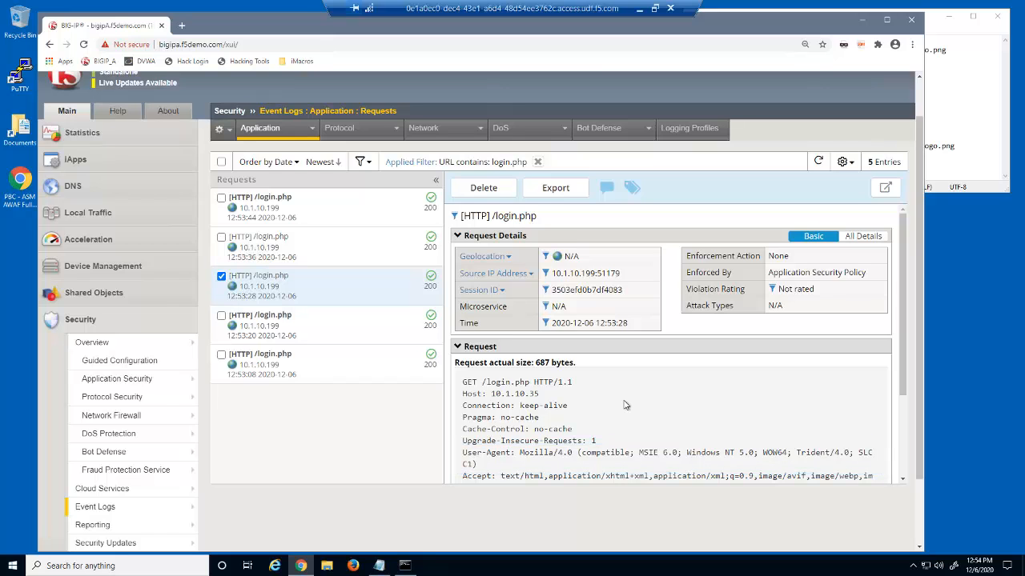
{"action": "left_click", "coordinate": [378, 324]}
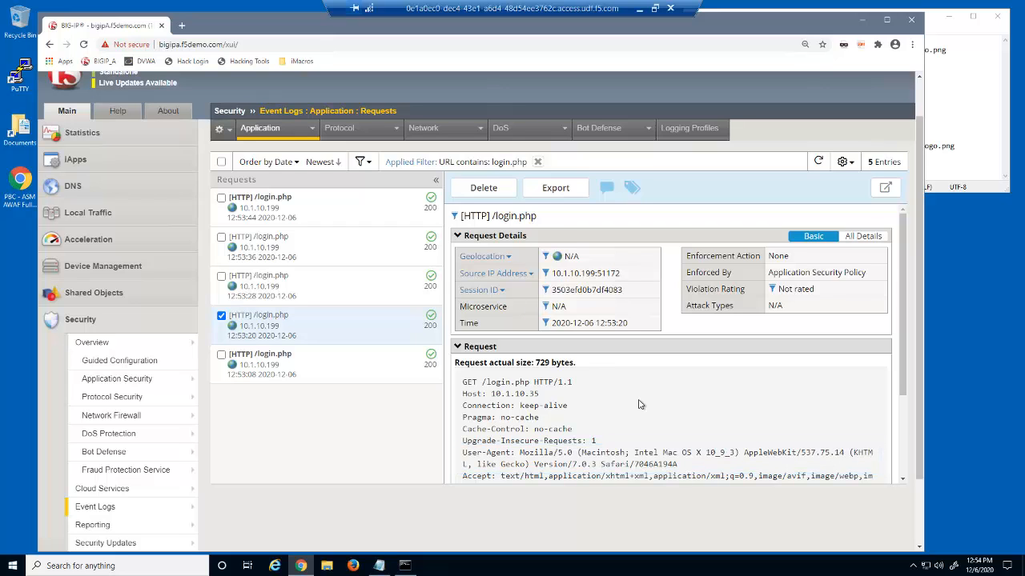
{"action": "left_click", "coordinate": [373, 365]}
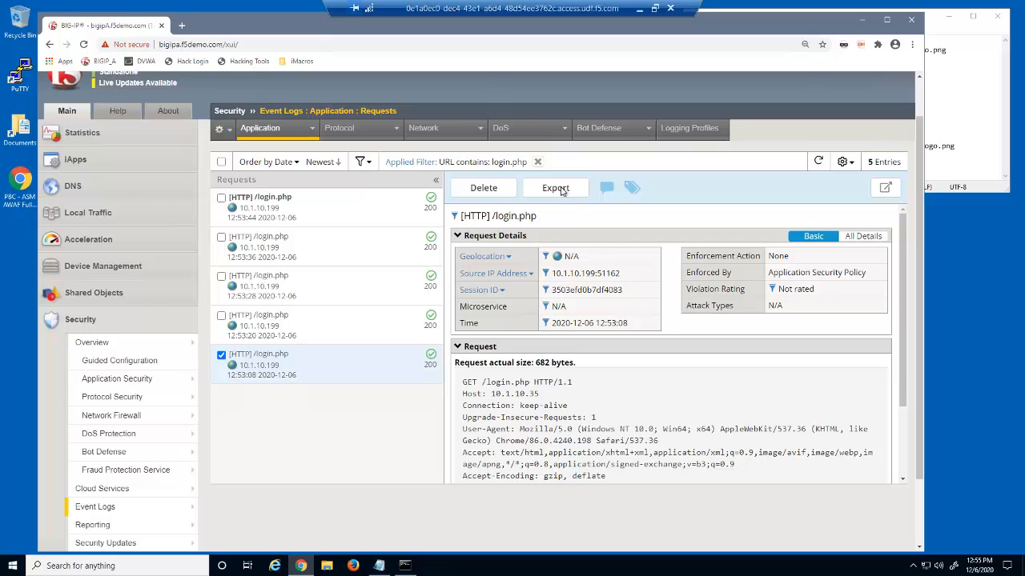
- Remove the URL filter and delete all requests from the application event log
{"action": "left_click", "coordinate": [537, 162]}
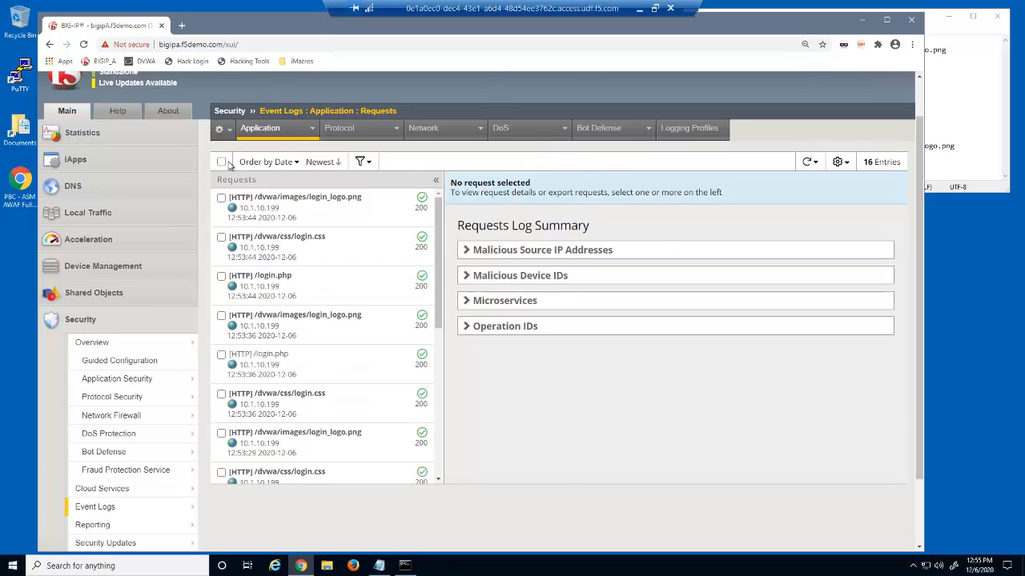
{"action": "left_click", "coordinate": [222, 162]}
{"action": "left_click", "coordinate": [489, 186]}
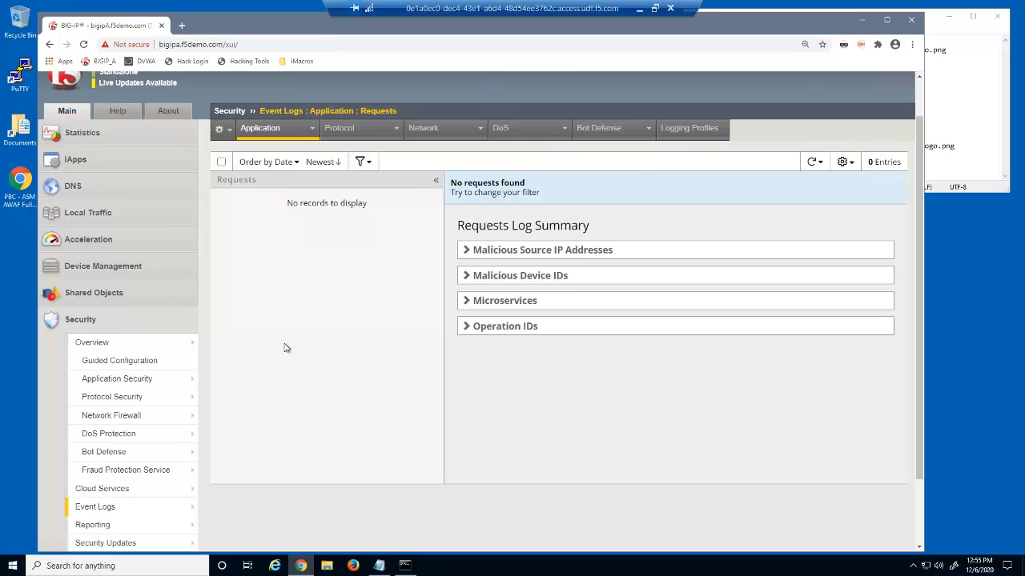
- Start a new bot defense profile in a separate browser tab, named dvwa_bot_defense_profile, with enforcement mode Blocking
{"action": "mouse_move", "coordinate": [176, 454]}
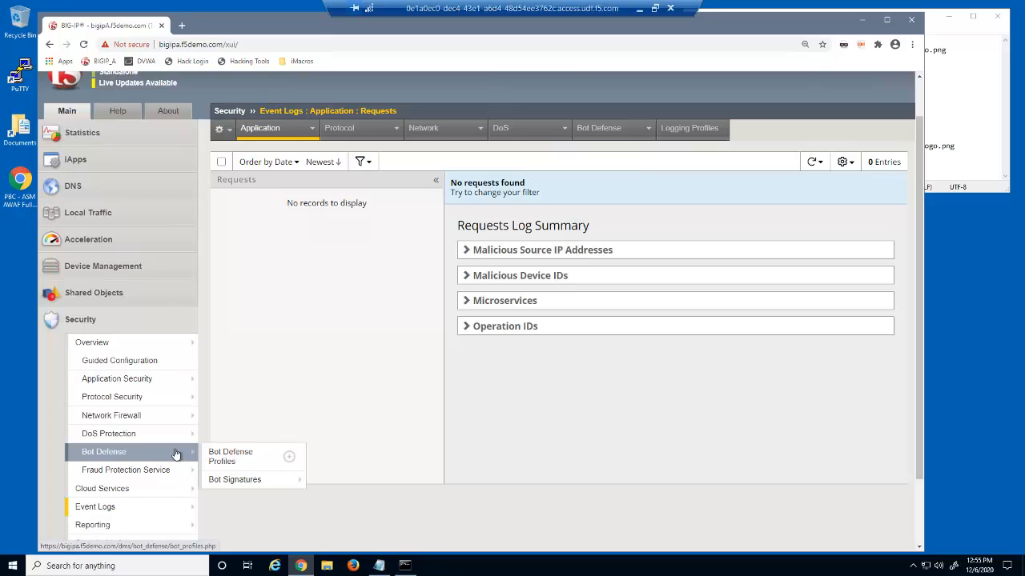
{"action": "right_click", "coordinate": [291, 457]}
{"action": "left_click", "coordinate": [310, 465]}
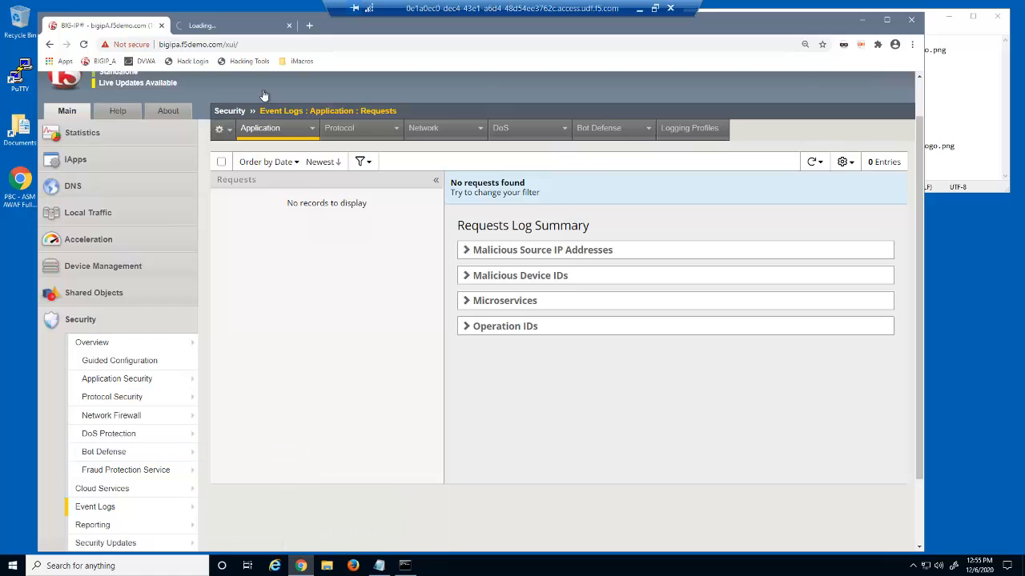
{"action": "left_click", "coordinate": [244, 30]}
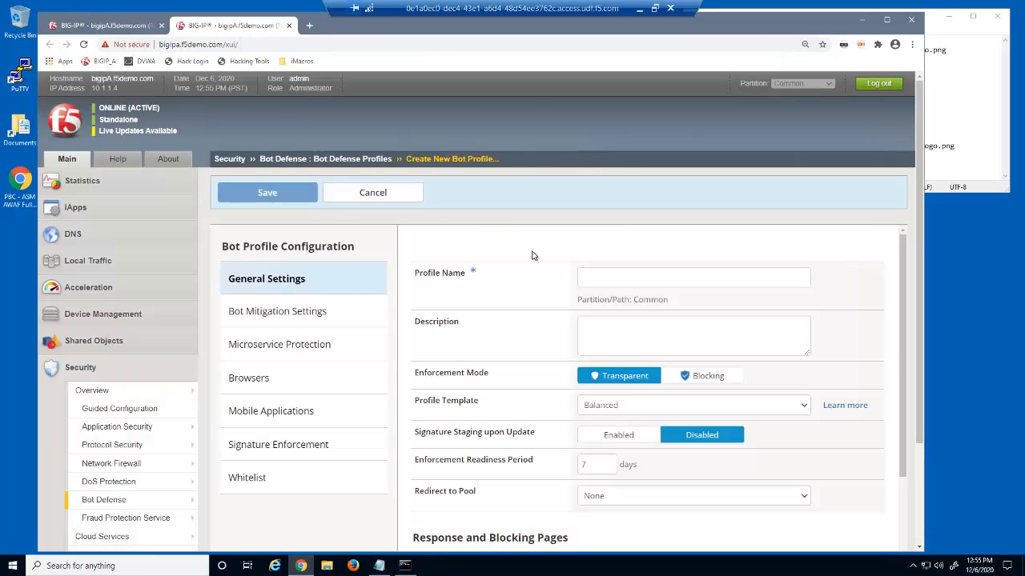
{"action": "type", "text": "dvwa_"}
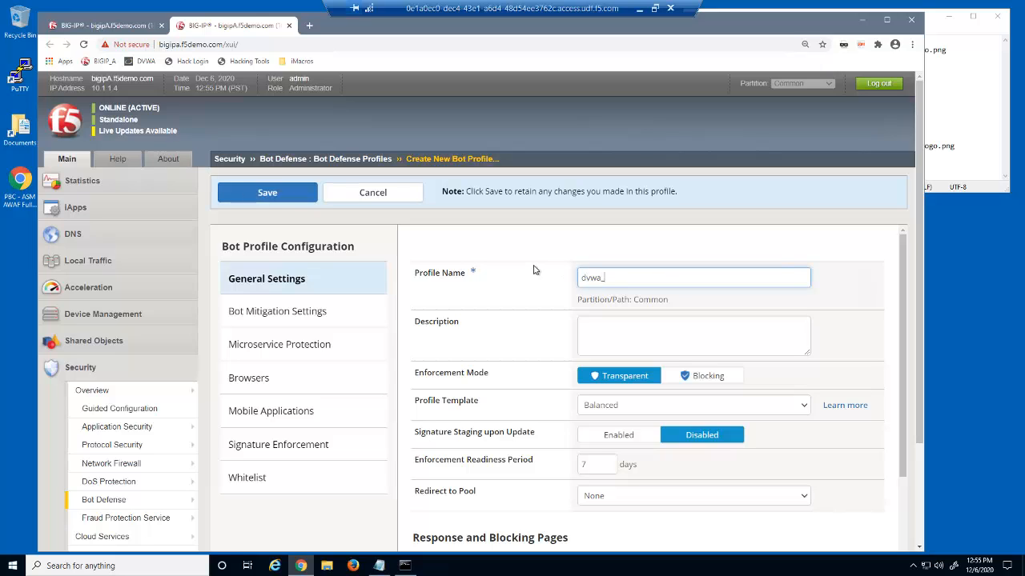
{"action": "type", "text": "bot_defense_profile"}
{"action": "left_click", "coordinate": [534, 271]}
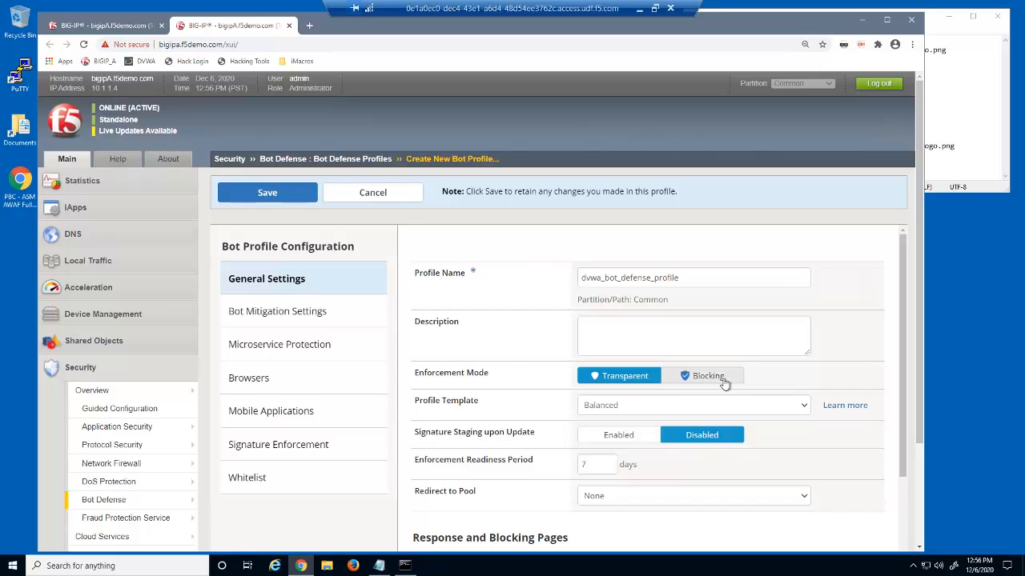
{"action": "left_click", "coordinate": [725, 384]}
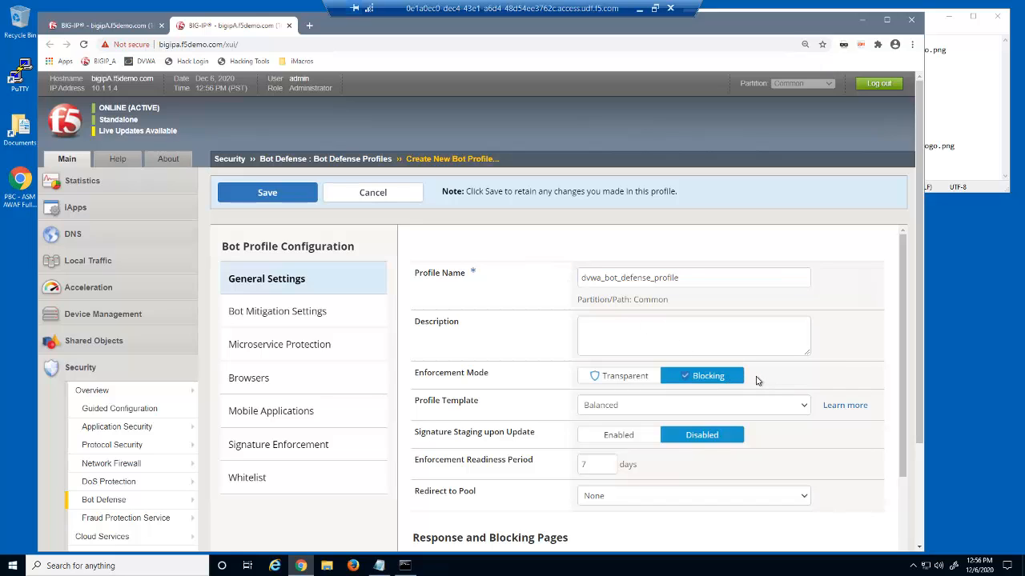
- Set the profile's mitigation for both Untrusted Bot and Malicious Bot to CAPTCHA
{"action": "left_click", "coordinate": [379, 315]}
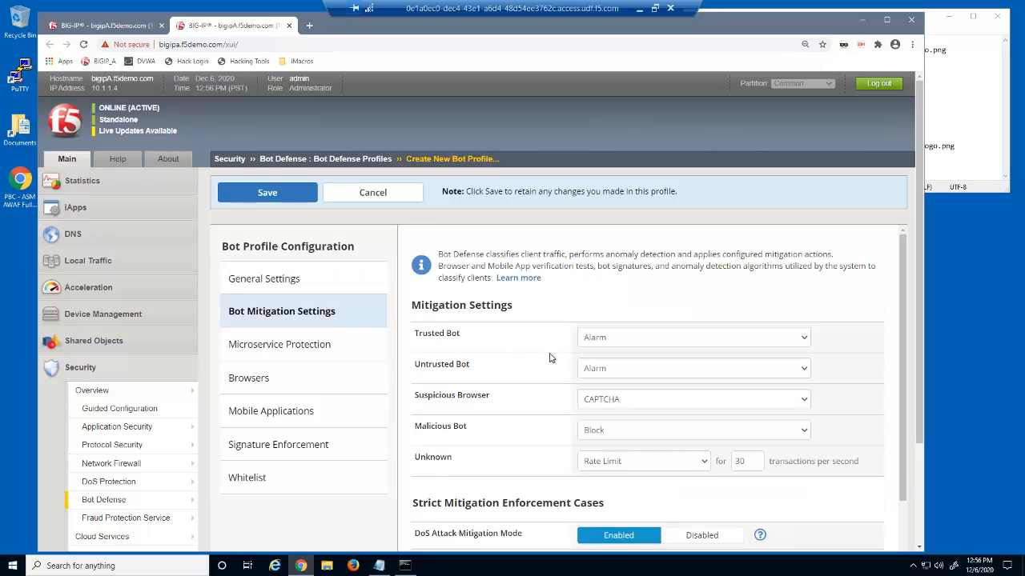
{"action": "left_click", "coordinate": [799, 373]}
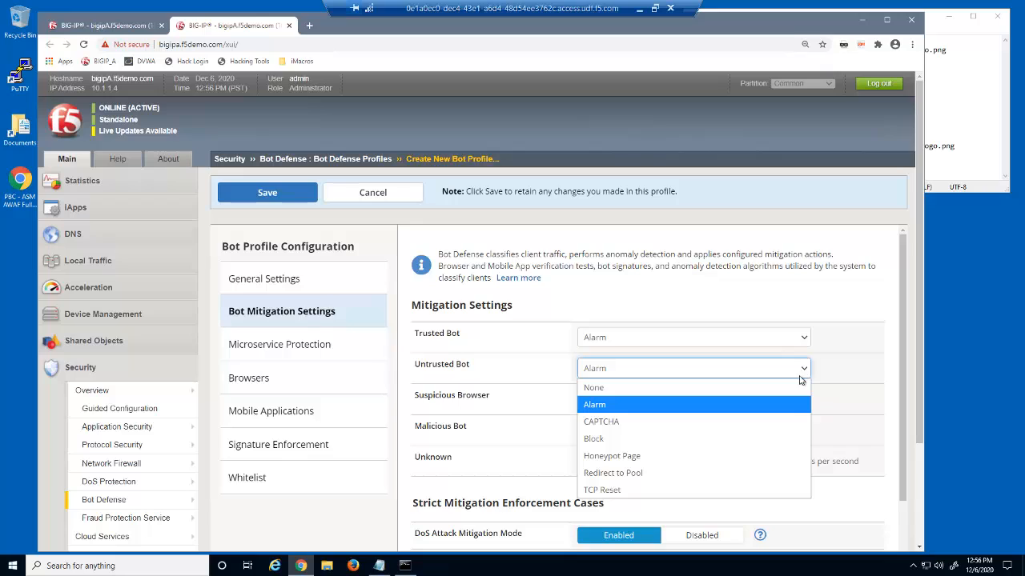
{"action": "left_click", "coordinate": [790, 418]}
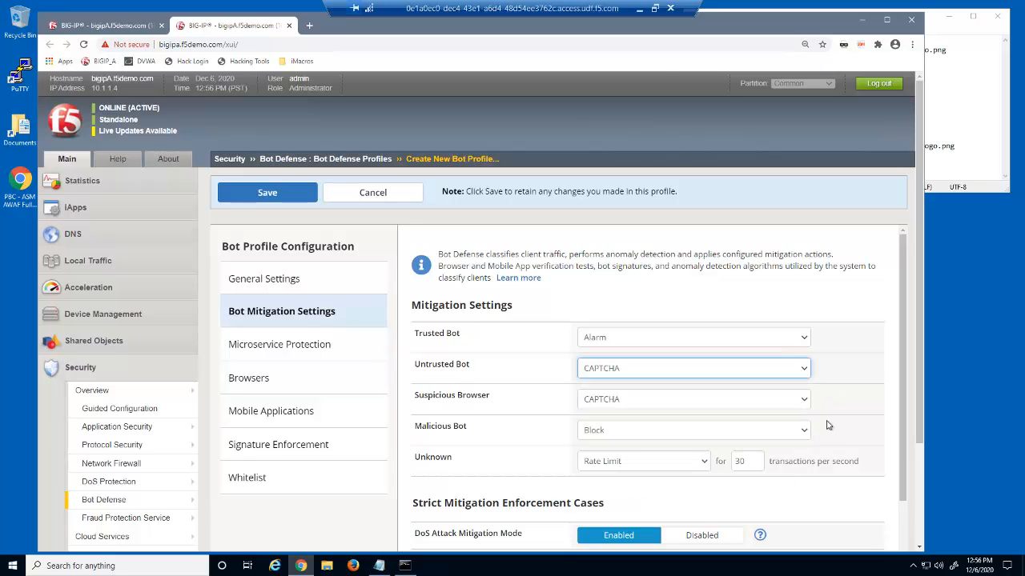
{"action": "left_click", "coordinate": [803, 434]}
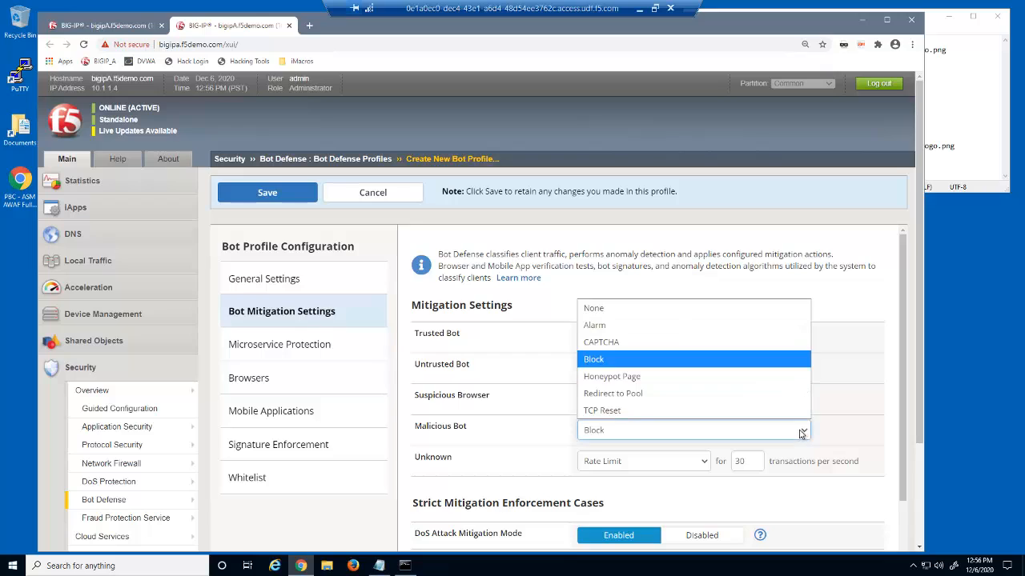
{"action": "left_click", "coordinate": [770, 344]}
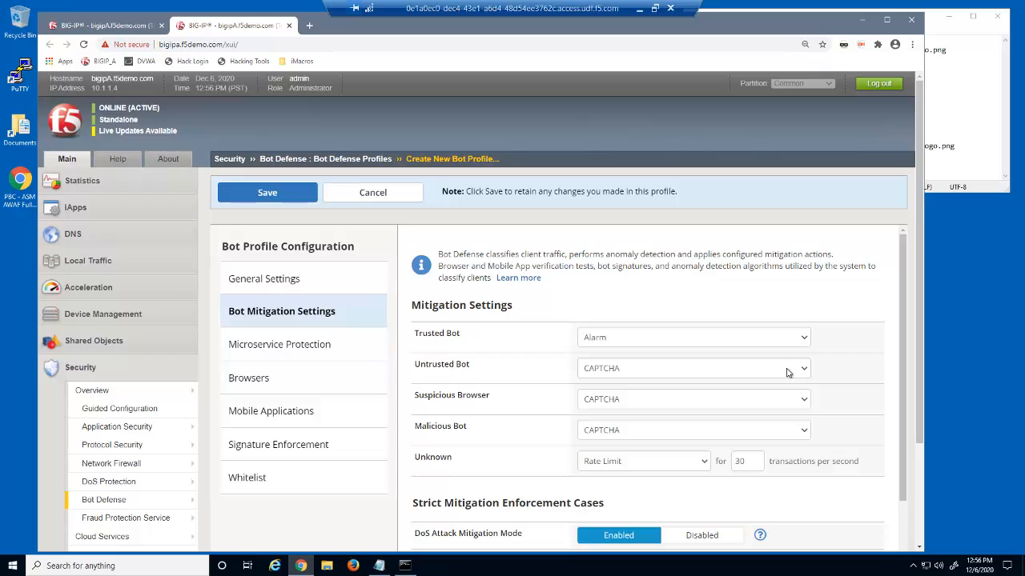
- Set browser verification to Verify Before Access with a grace period of 2 seconds, and save the bot defense profile
{"action": "left_click", "coordinate": [385, 382]}
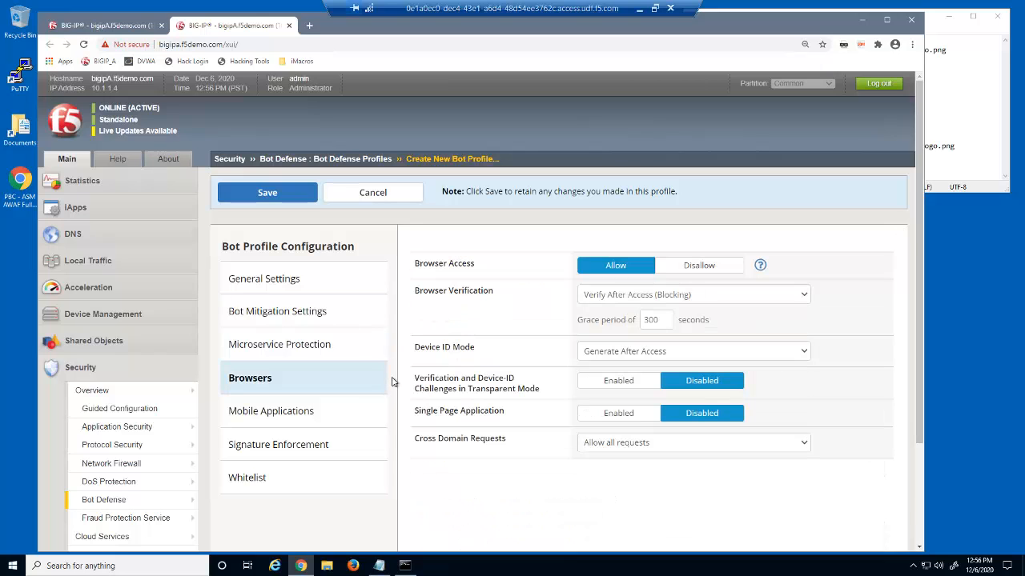
{"action": "left_click", "coordinate": [802, 295]}
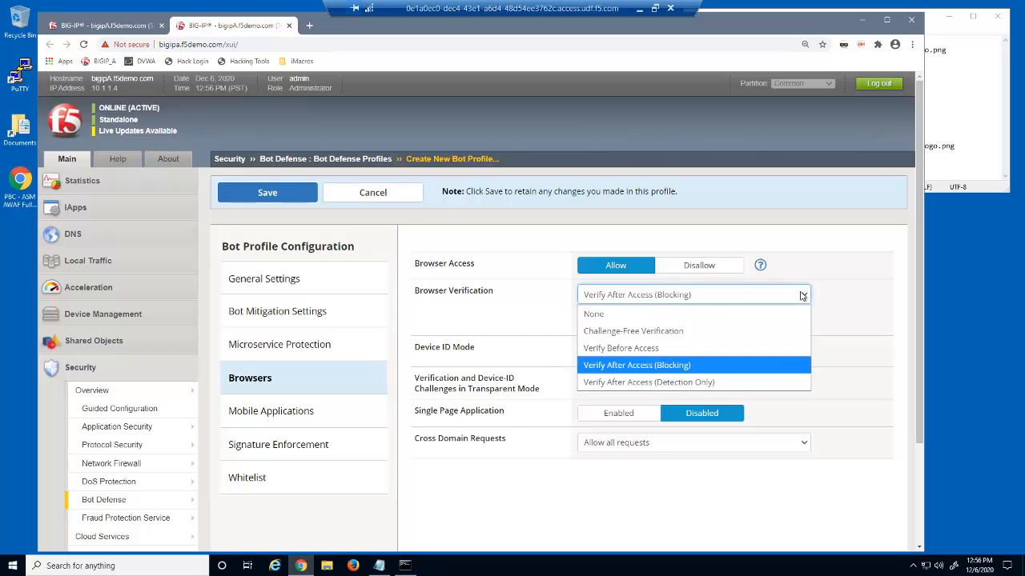
{"action": "left_click", "coordinate": [792, 348]}
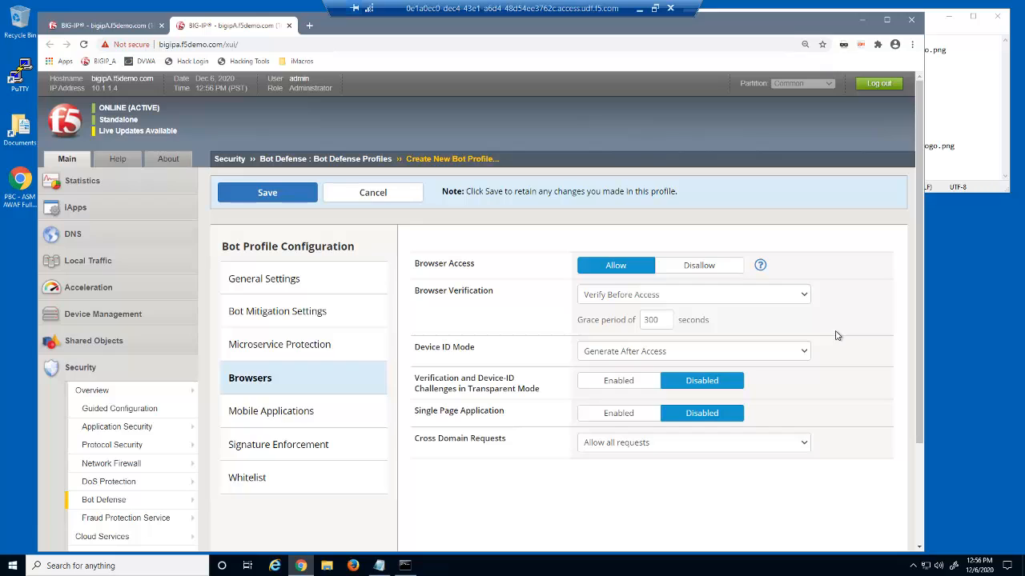
{"action": "double_click", "coordinate": [650, 319]}
{"action": "type", "text": "2"}
{"action": "left_click", "coordinate": [300, 198]}
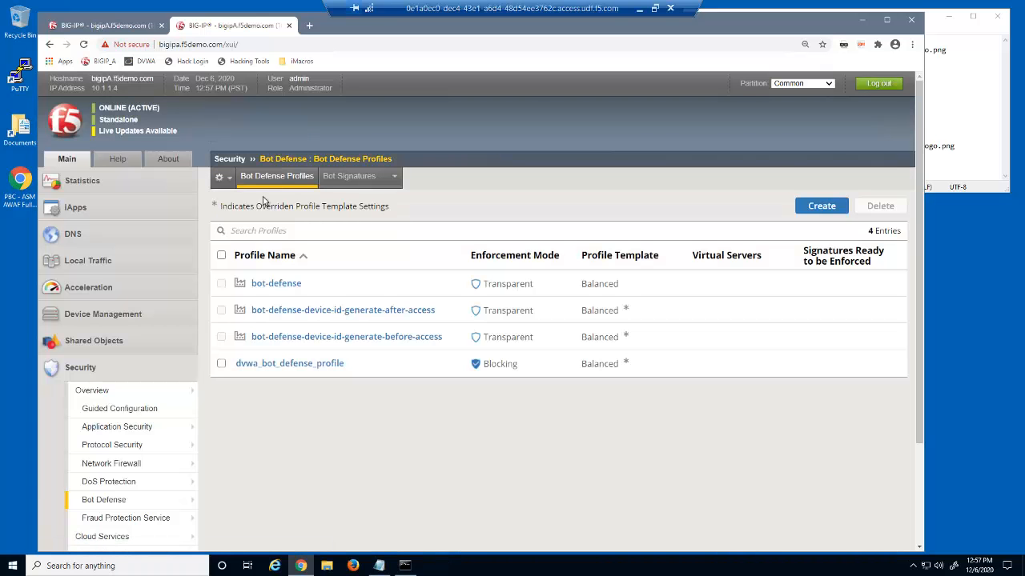
- Enable the bot defense profile dvwa_bot_defense_profile in the security policies of the virtual server dvwa_virtual and apply the update
{"action": "left_click", "coordinate": [94, 261]}
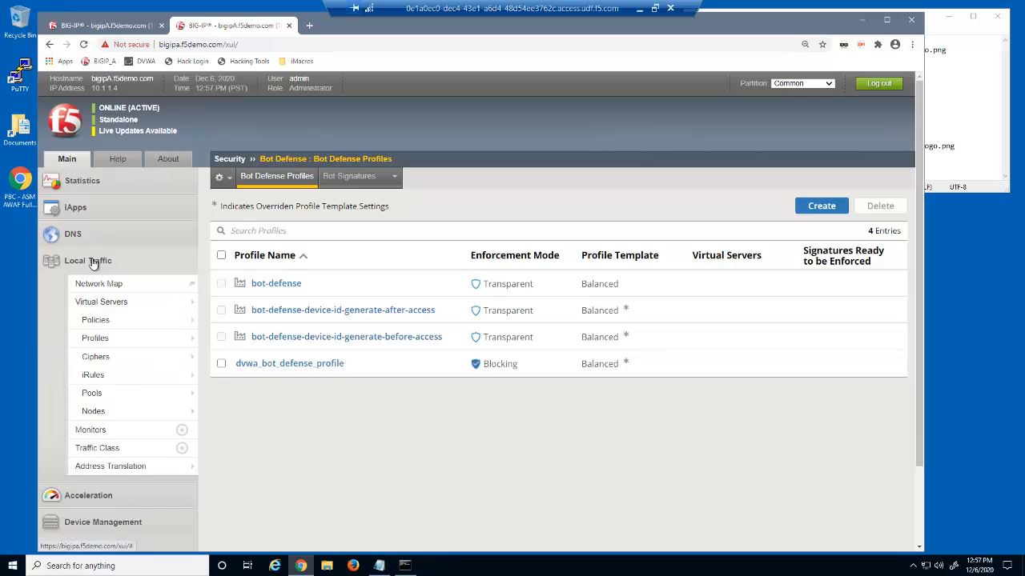
{"action": "left_click", "coordinate": [107, 302]}
{"action": "left_click", "coordinate": [298, 250]}
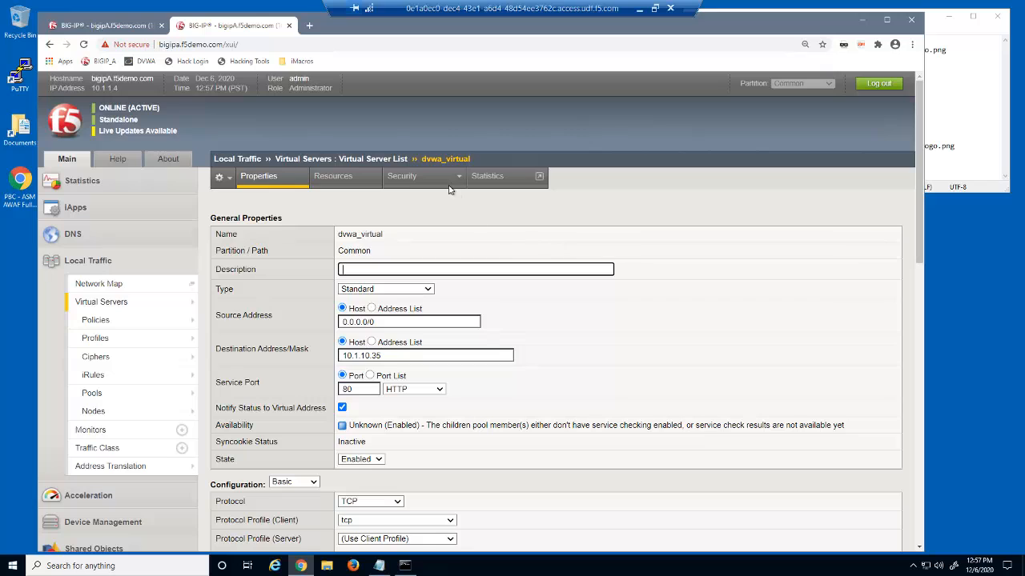
{"action": "mouse_move", "coordinate": [448, 180]}
{"action": "left_click", "coordinate": [422, 200]}
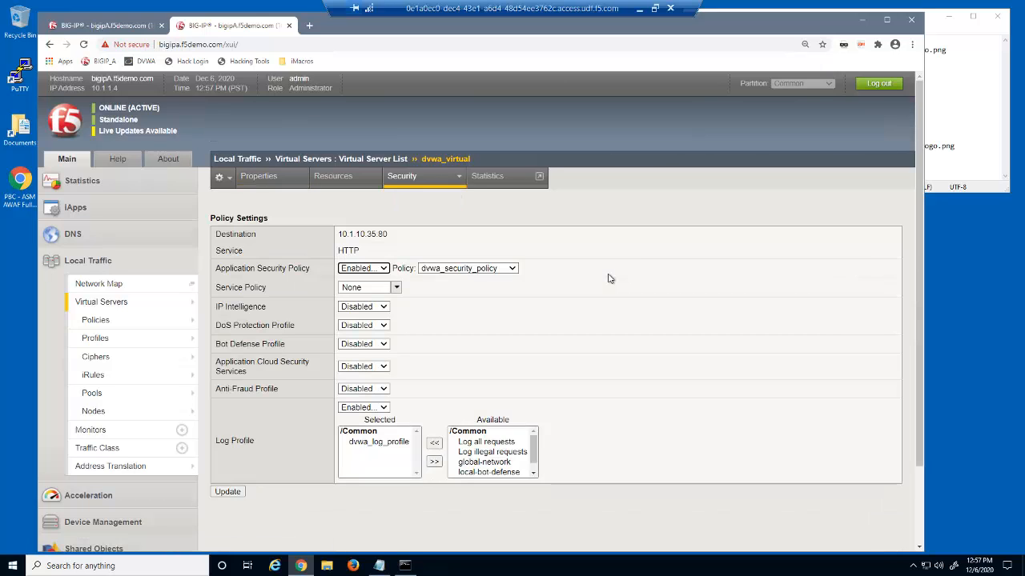
{"action": "left_click", "coordinate": [382, 346]}
{"action": "left_click", "coordinate": [371, 374]}
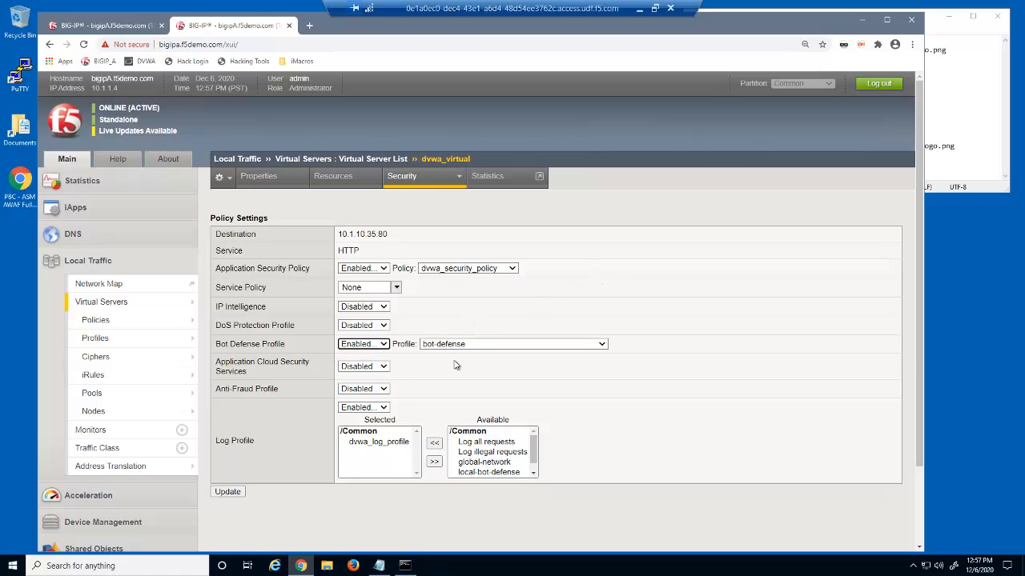
{"action": "left_click", "coordinate": [601, 345]}
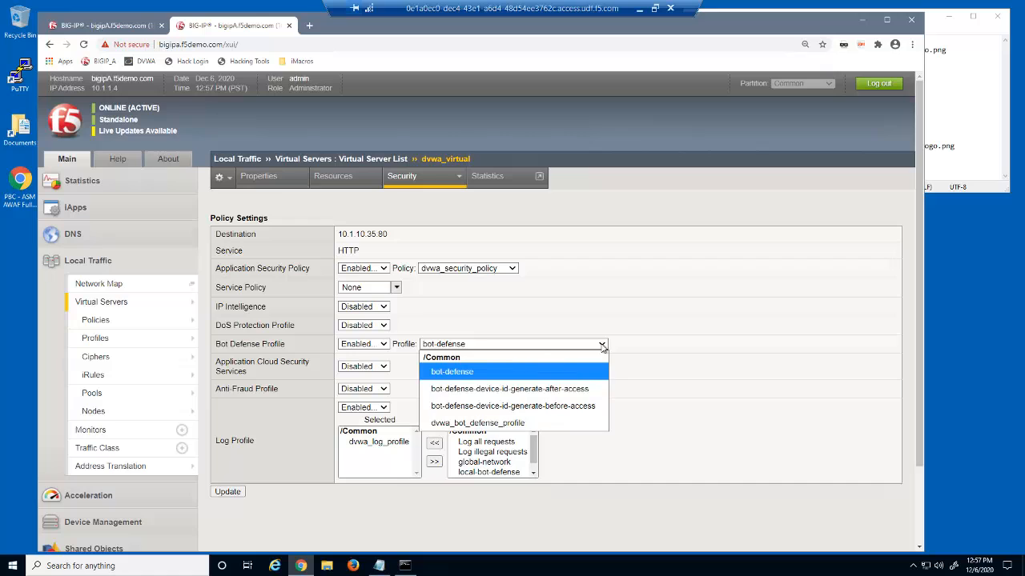
{"action": "left_click", "coordinate": [564, 424]}
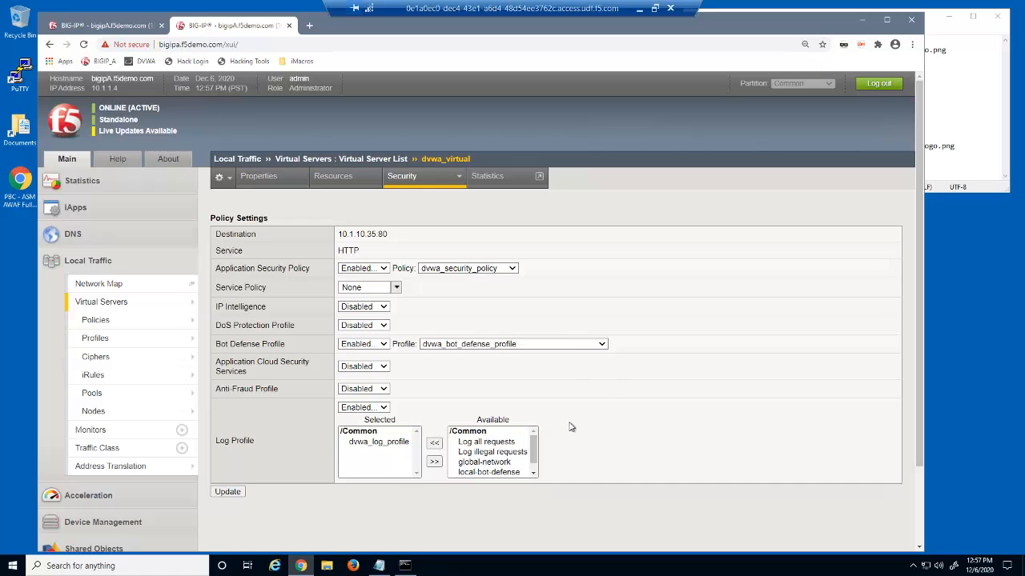
{"action": "left_click", "coordinate": [232, 492]}
- Switch to Internet Explorer and load the DVWA site from its bookmark to test the bot defense
{"action": "left_click", "coordinate": [275, 566]}
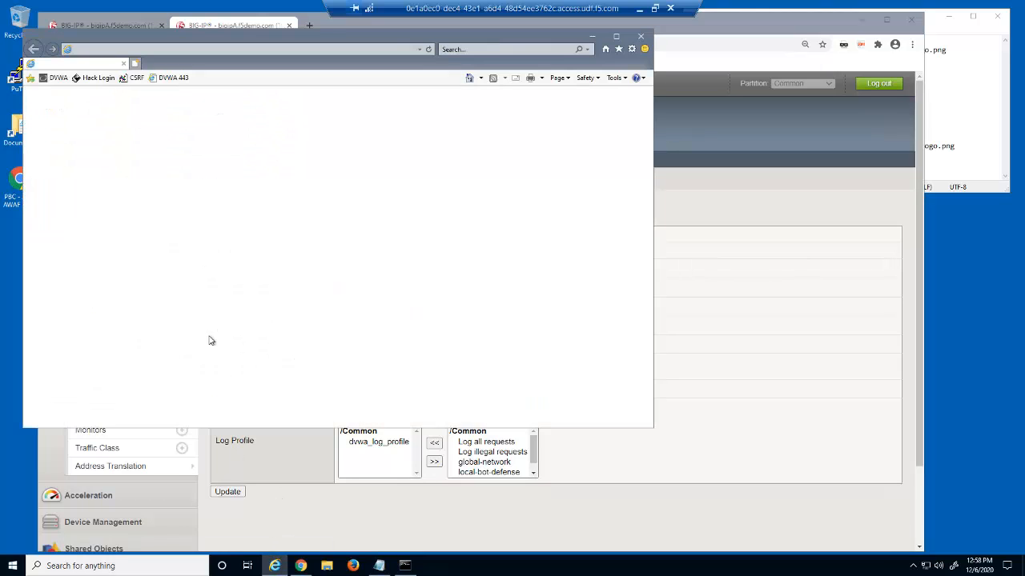
{"action": "left_click", "coordinate": [58, 80]}
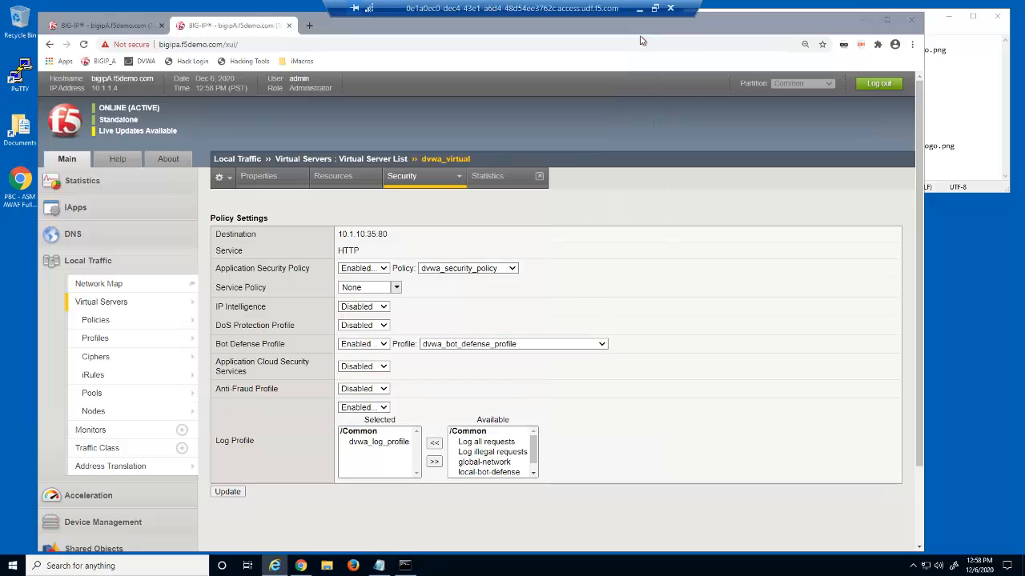
- Switch back to the BIG-IP event logs in Chrome and display the Bot Defense bot requests log
{"action": "left_click", "coordinate": [640, 36]}
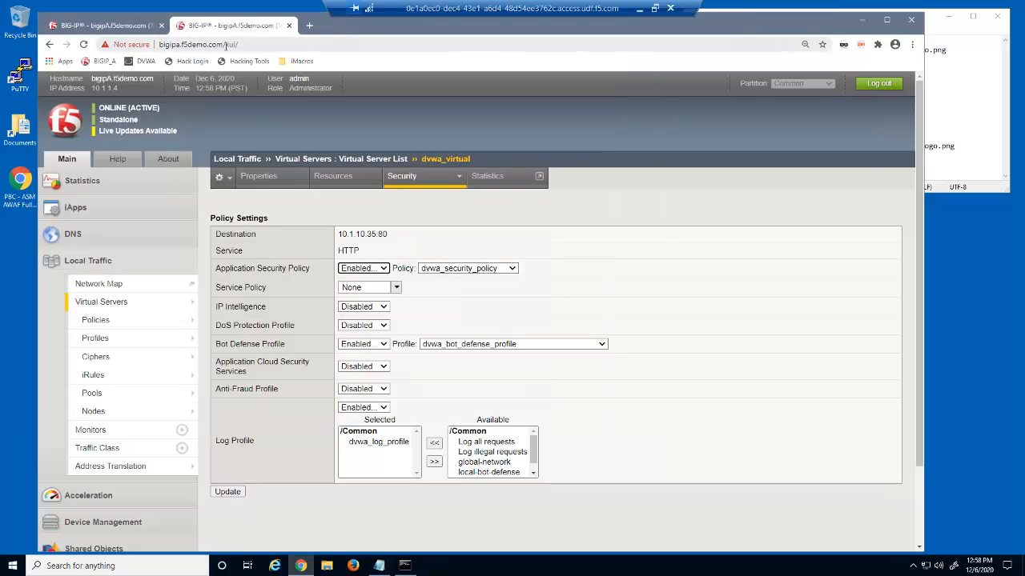
{"action": "left_click", "coordinate": [128, 27]}
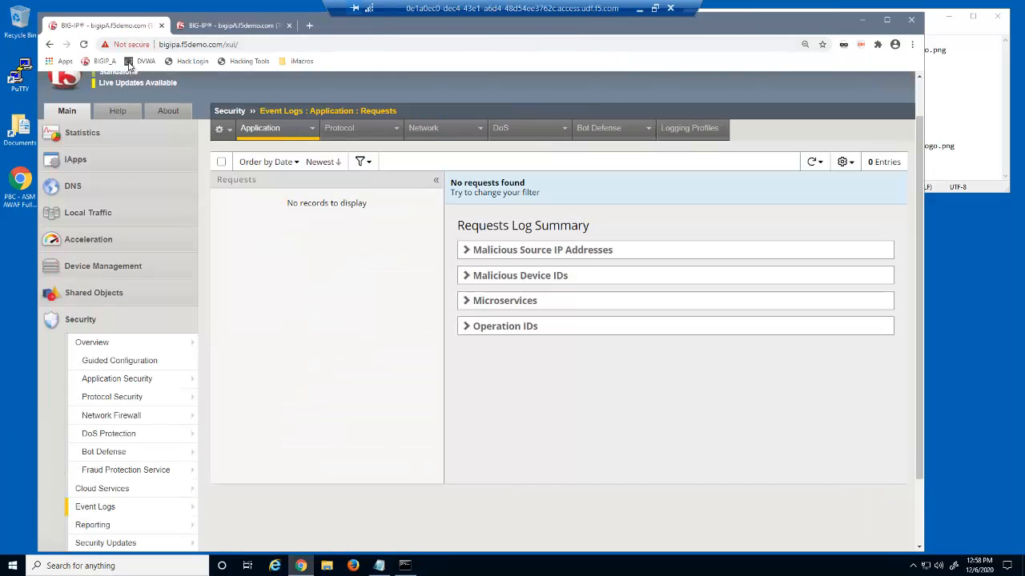
{"action": "mouse_move", "coordinate": [172, 507]}
{"action": "mouse_move", "coordinate": [235, 508]}
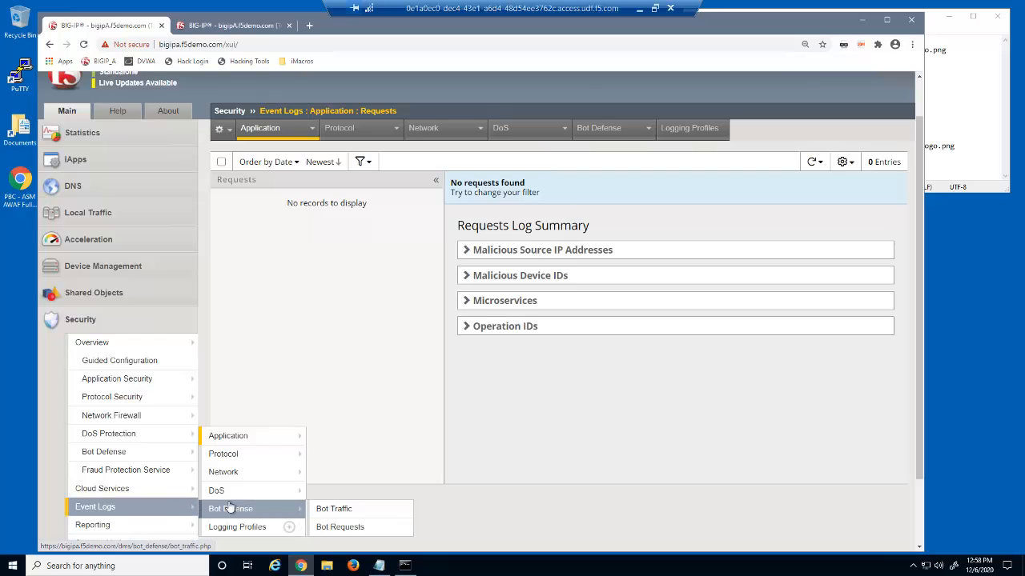
{"action": "left_click", "coordinate": [330, 527]}
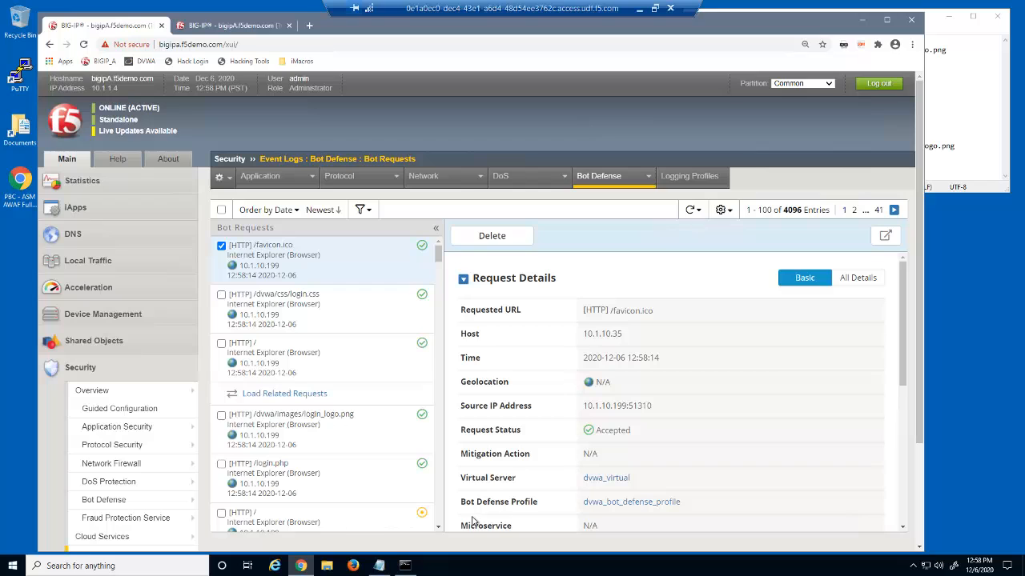
- Inspect the challenged Internet Explorer request for /, and review all details of its /login.php request, including the verification and challenge status
{"action": "left_click", "coordinate": [438, 528]}
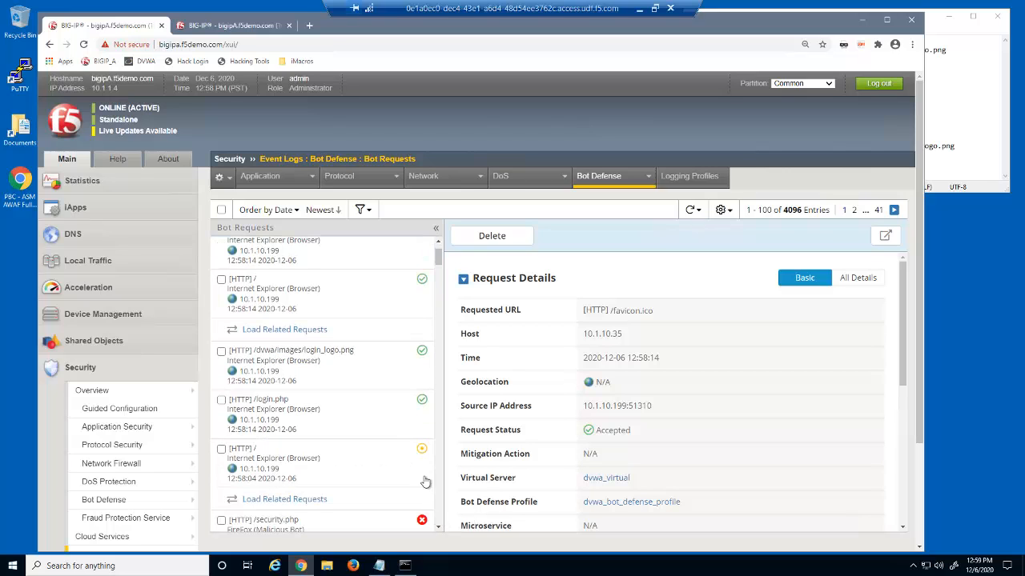
{"action": "left_click", "coordinate": [392, 462]}
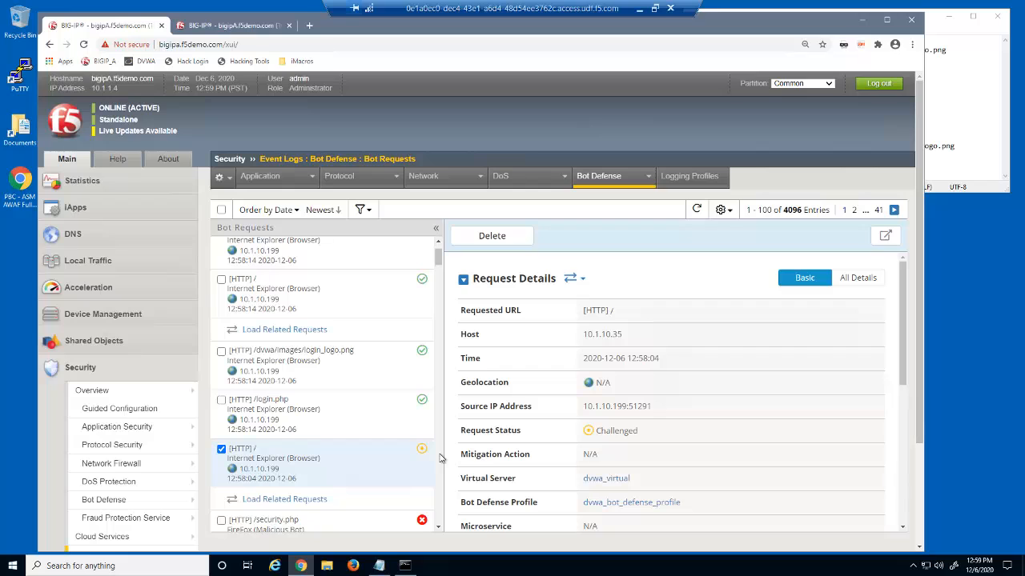
{"action": "left_click", "coordinate": [403, 414]}
{"action": "left_click", "coordinate": [860, 278]}
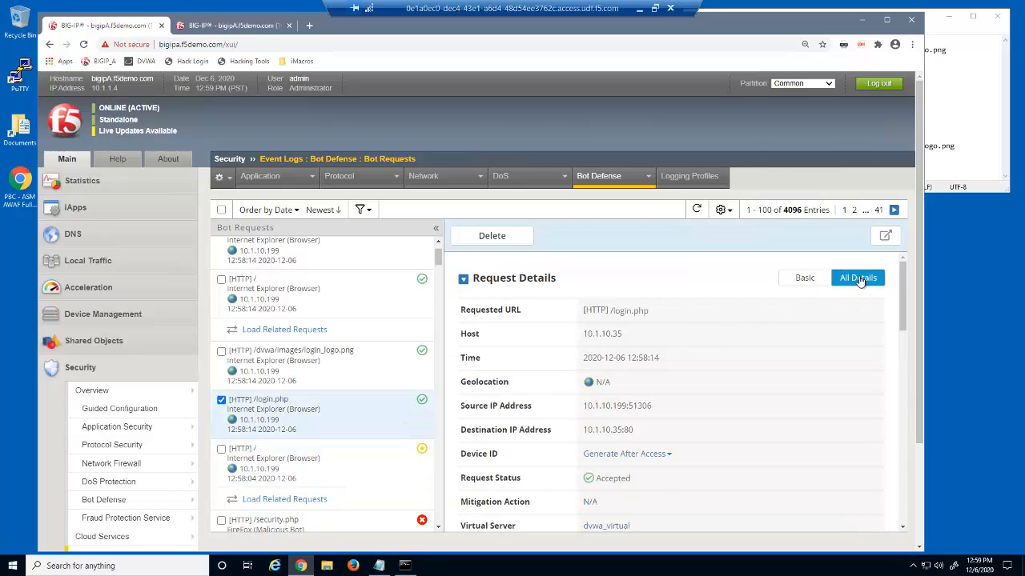
{"action": "left_click_drag", "start_coordinate": [899, 298], "coordinate": [893, 396]}
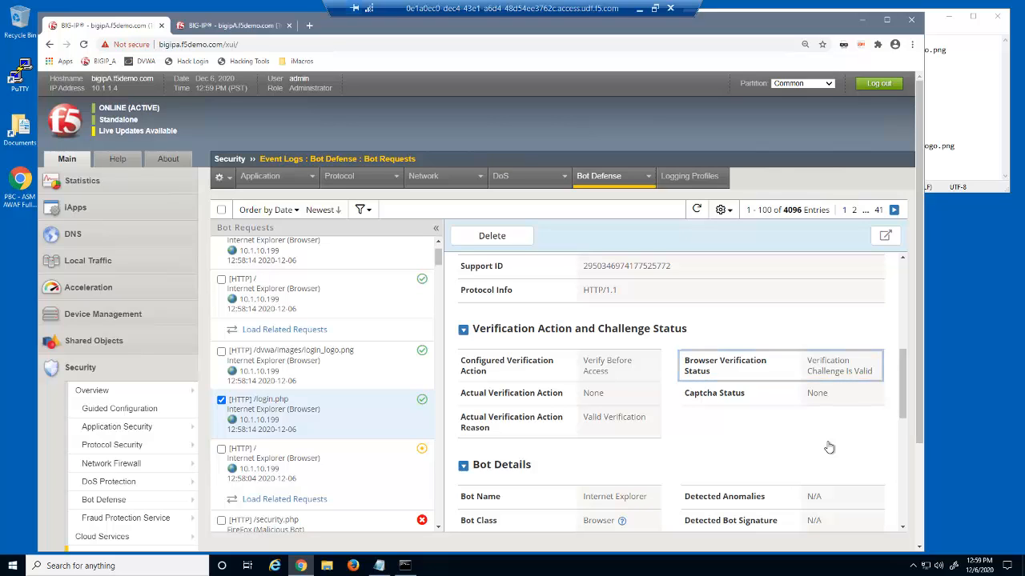
{"action": "left_click_drag", "start_coordinate": [902, 414], "coordinate": [898, 296]}
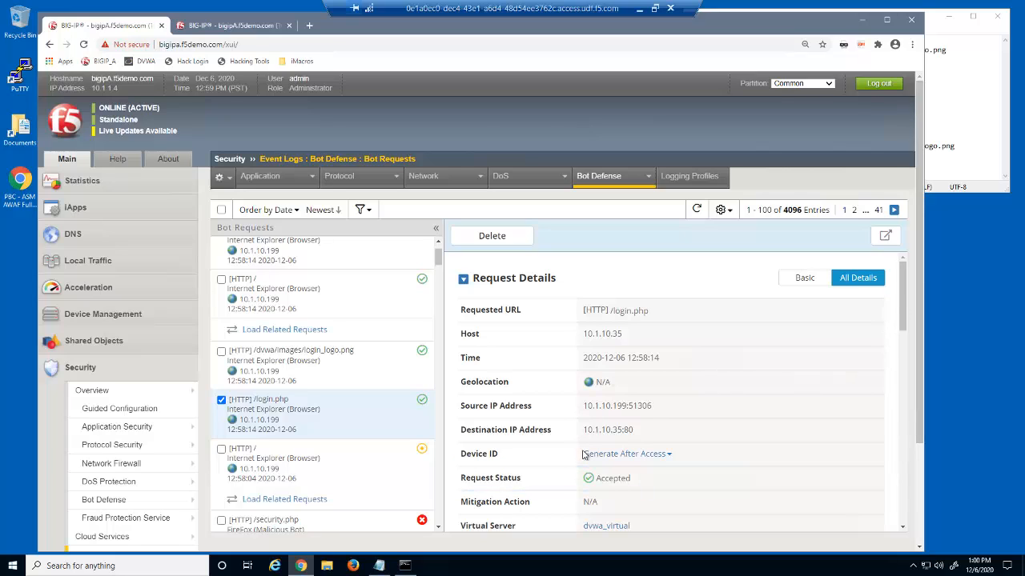
- Start a Chrome incognito window, set its user agent to Mac Safari 7, and load the DVWA site from its bookmark
{"action": "left_click", "coordinate": [300, 567]}
{"action": "right_click", "coordinate": [300, 566]}
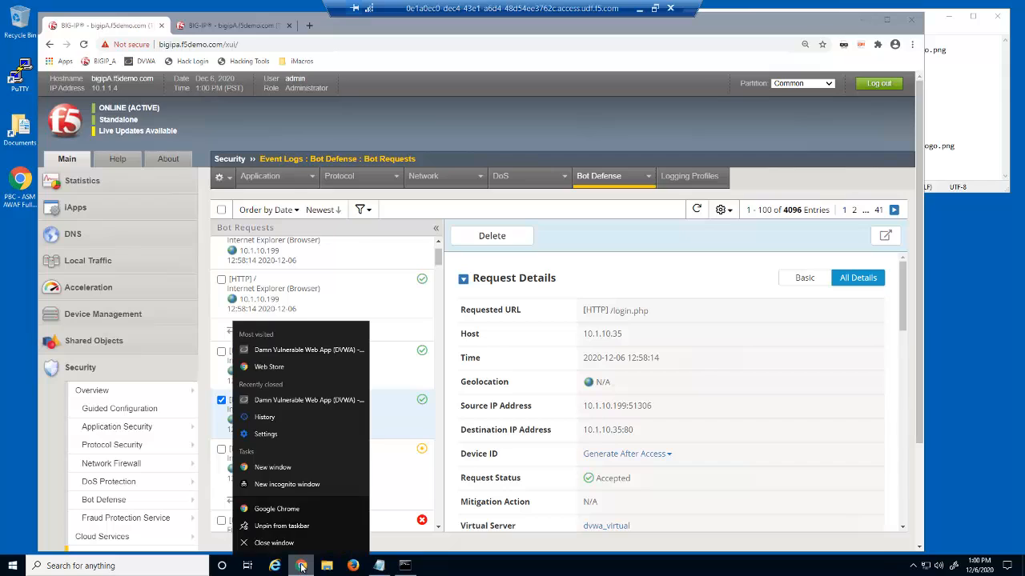
{"action": "left_click", "coordinate": [304, 487]}
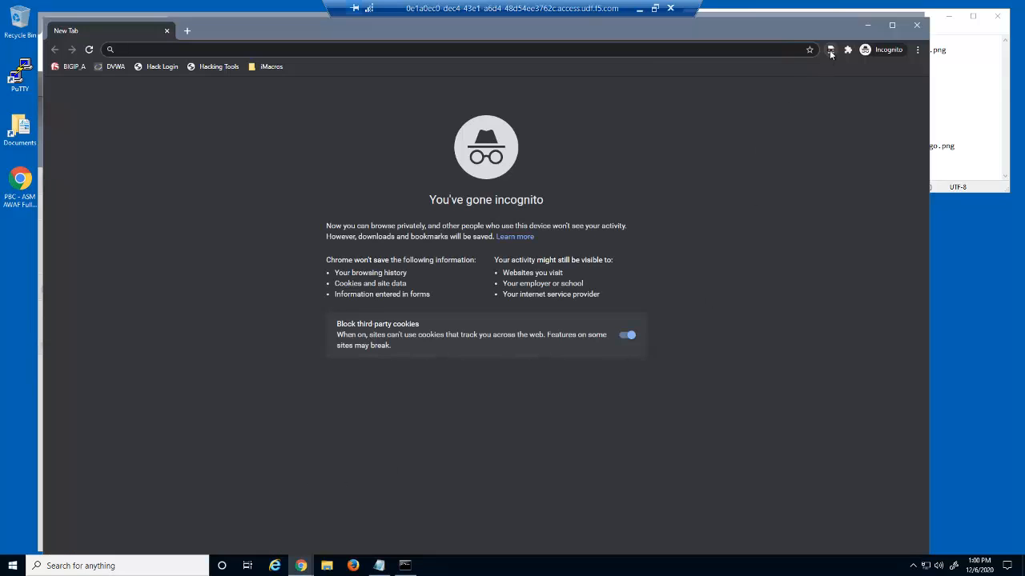
{"action": "left_click", "coordinate": [831, 51]}
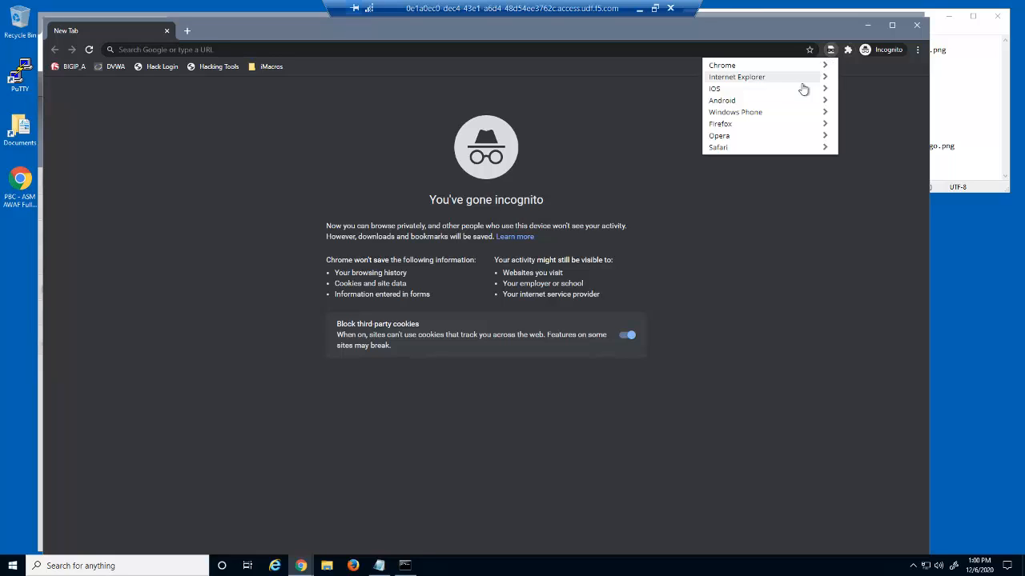
{"action": "left_click", "coordinate": [777, 147]}
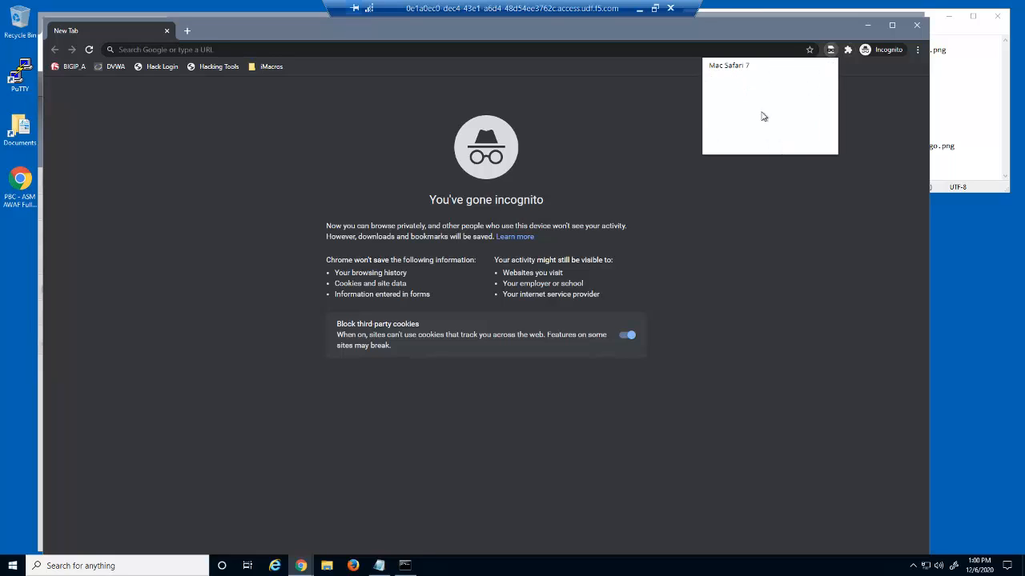
{"action": "left_click", "coordinate": [743, 68]}
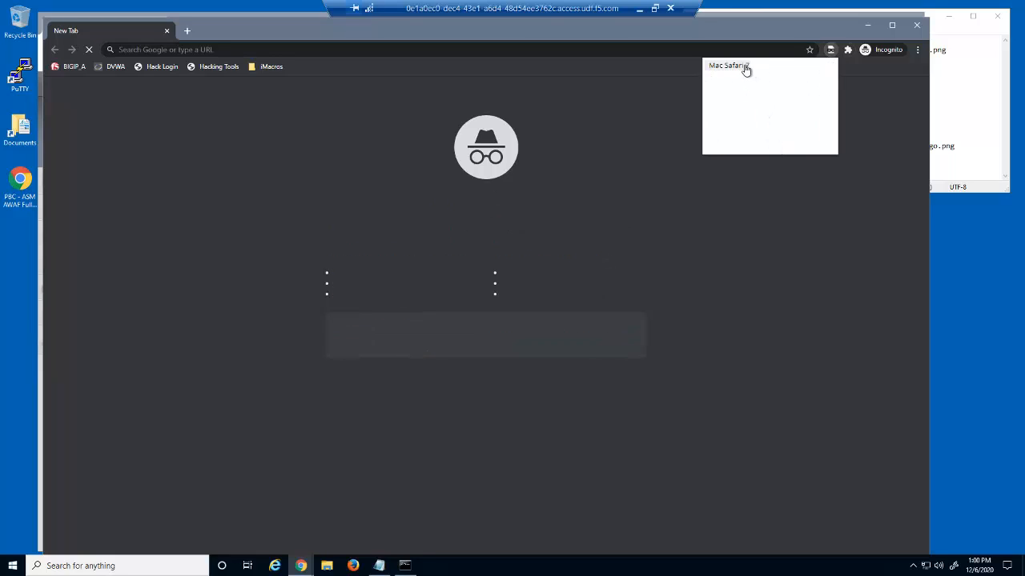
{"action": "left_click", "coordinate": [116, 67]}
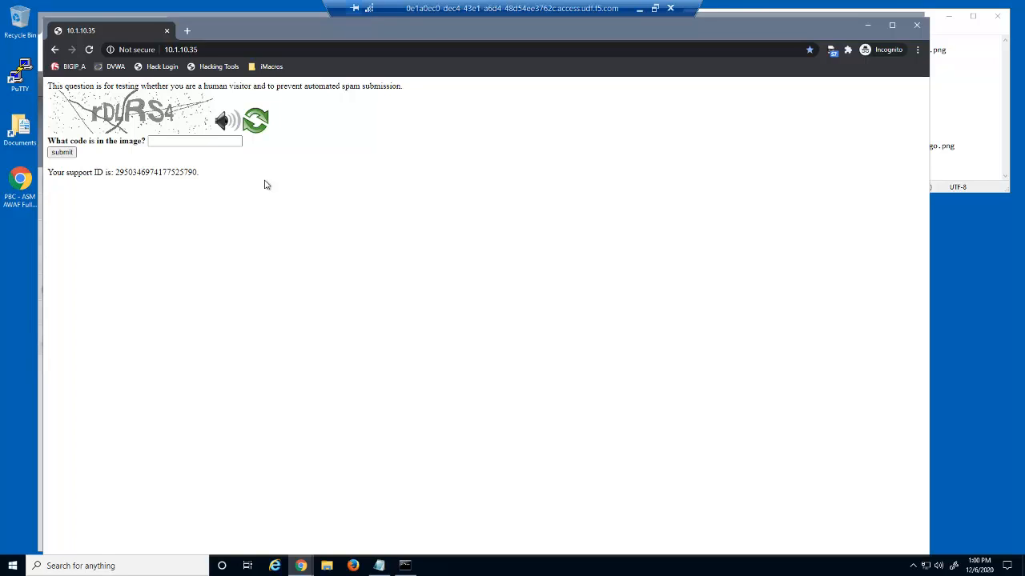
- Answer the CAPTCHA with the code from the image, submit it, and close the incognito window
{"action": "left_click", "coordinate": [213, 142]}
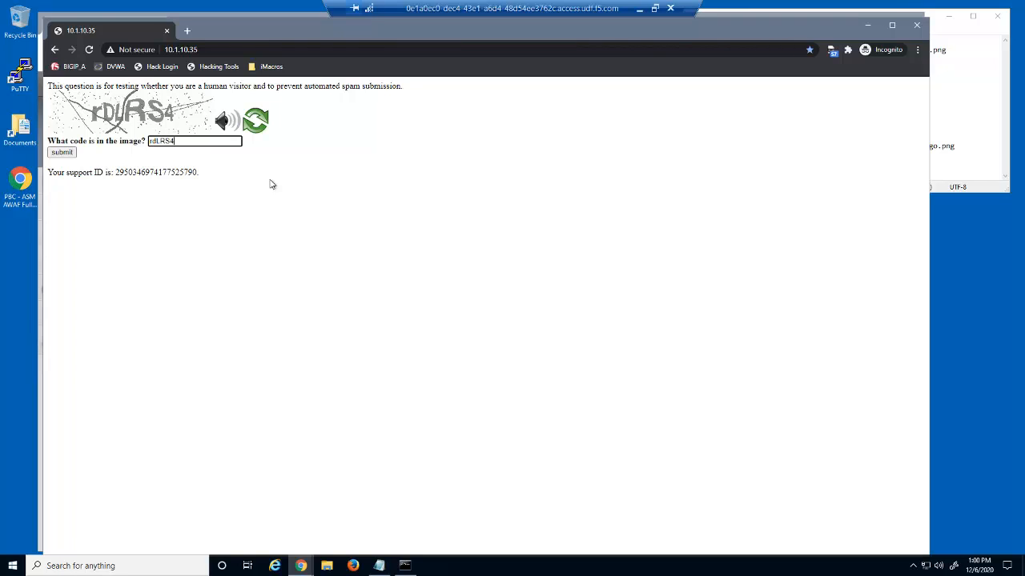
{"action": "left_click", "coordinate": [62, 152]}
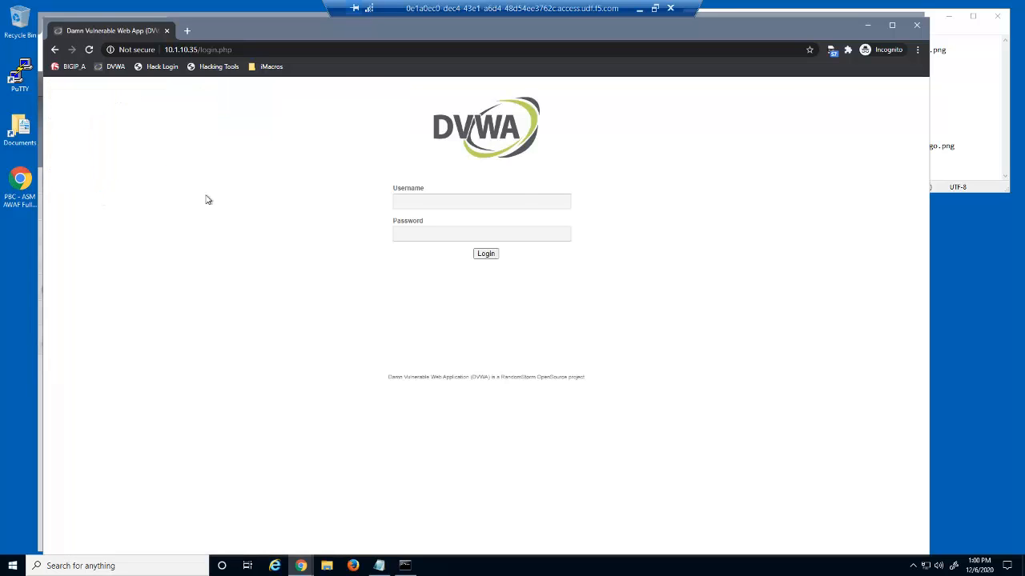
{"action": "left_click", "coordinate": [917, 26]}
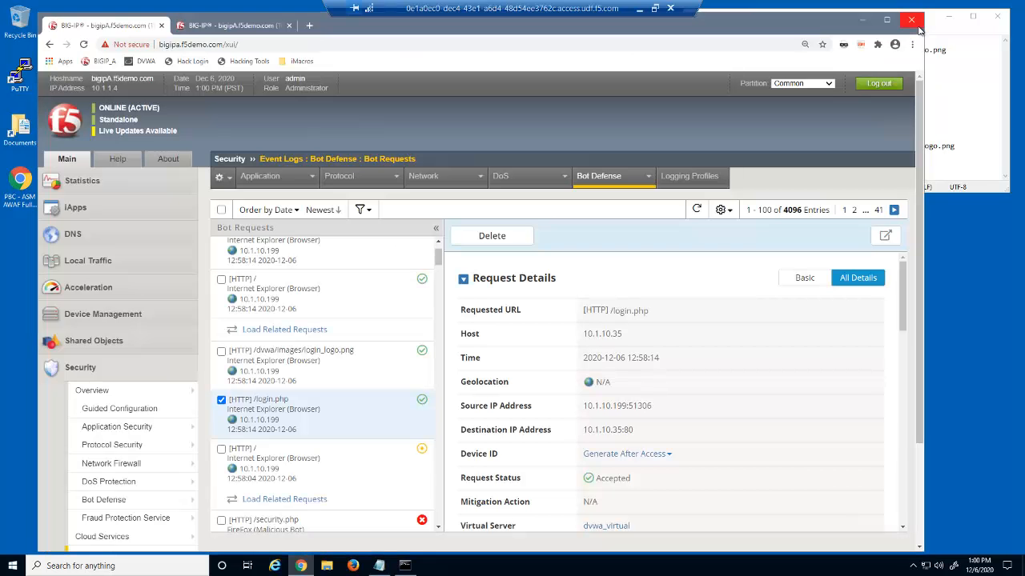
- Refresh the bot requests log and examine the mitigation, CAPTCHA status and bot details of the newest request for / presenting as Safari
{"action": "left_click", "coordinate": [697, 209]}
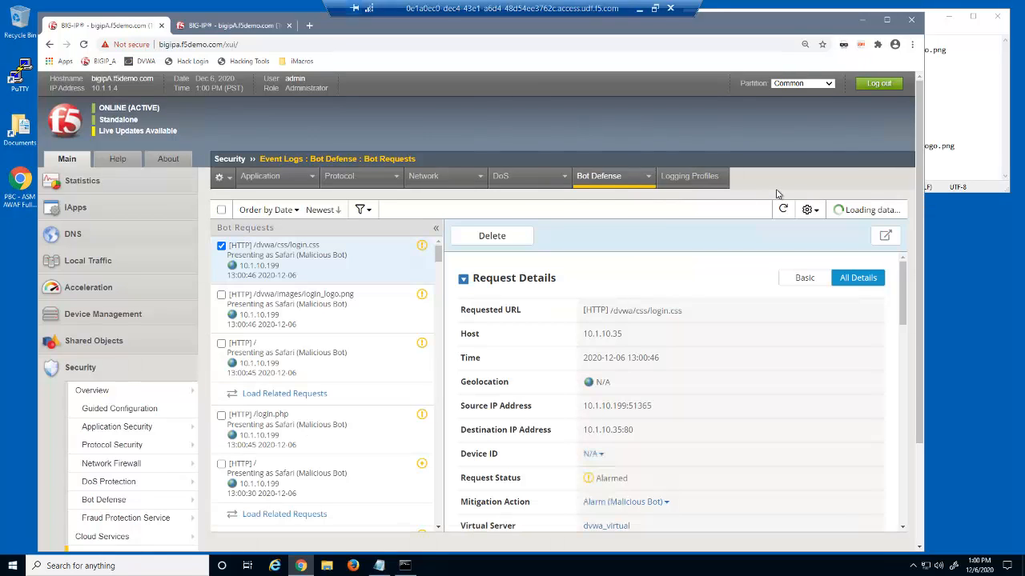
{"action": "left_click", "coordinate": [375, 358]}
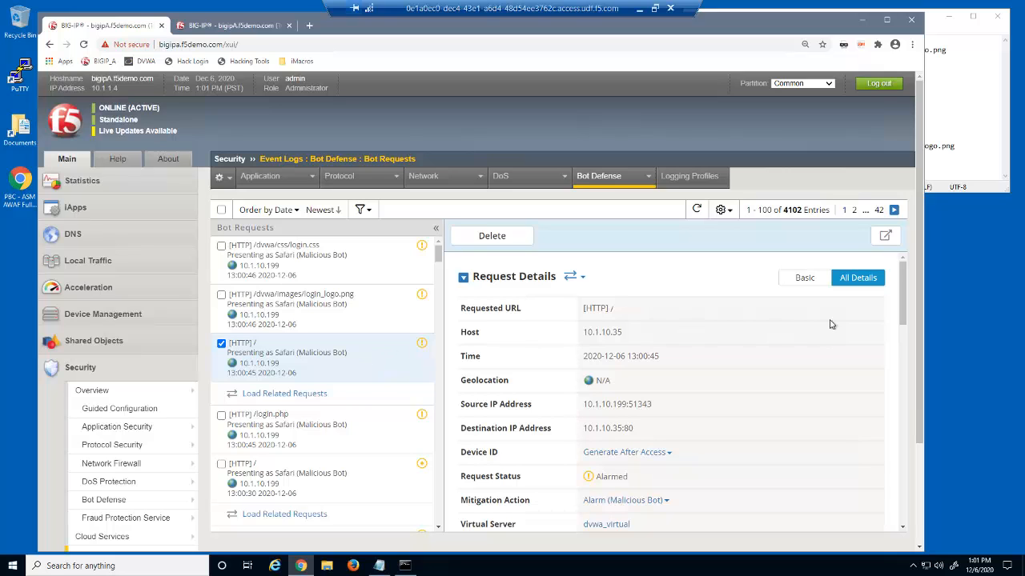
{"action": "left_click_drag", "start_coordinate": [902, 316], "coordinate": [908, 421]}
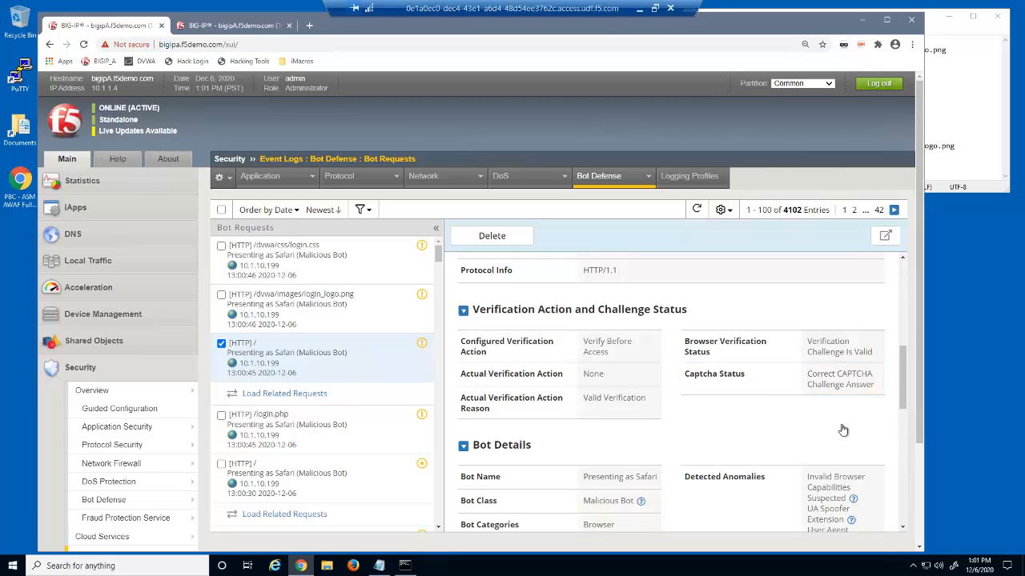
{"action": "left_click_drag", "start_coordinate": [904, 406], "coordinate": [907, 333]}
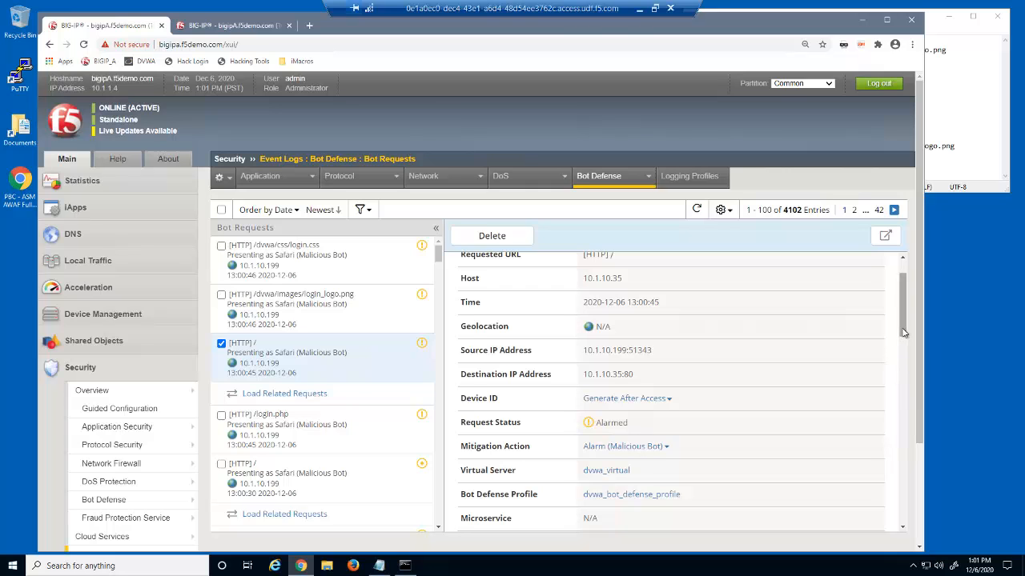
{"action": "left_click_drag", "start_coordinate": [903, 335], "coordinate": [919, 457]}
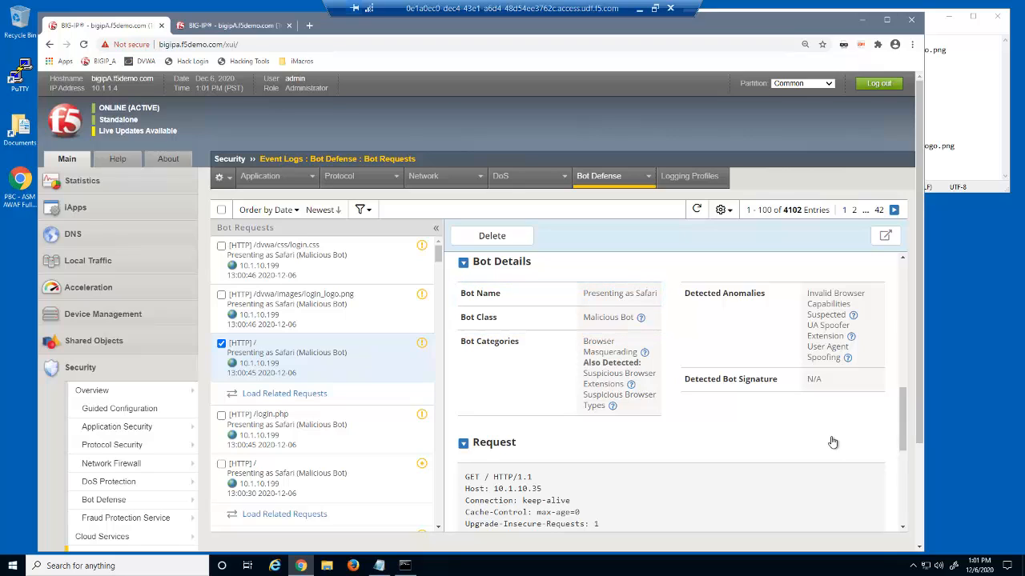
- Start another incognito window, set its user agent to Android KitKat, and load the DVWA site from its bookmark
{"action": "right_click", "coordinate": [300, 566]}
{"action": "left_click", "coordinate": [311, 487]}
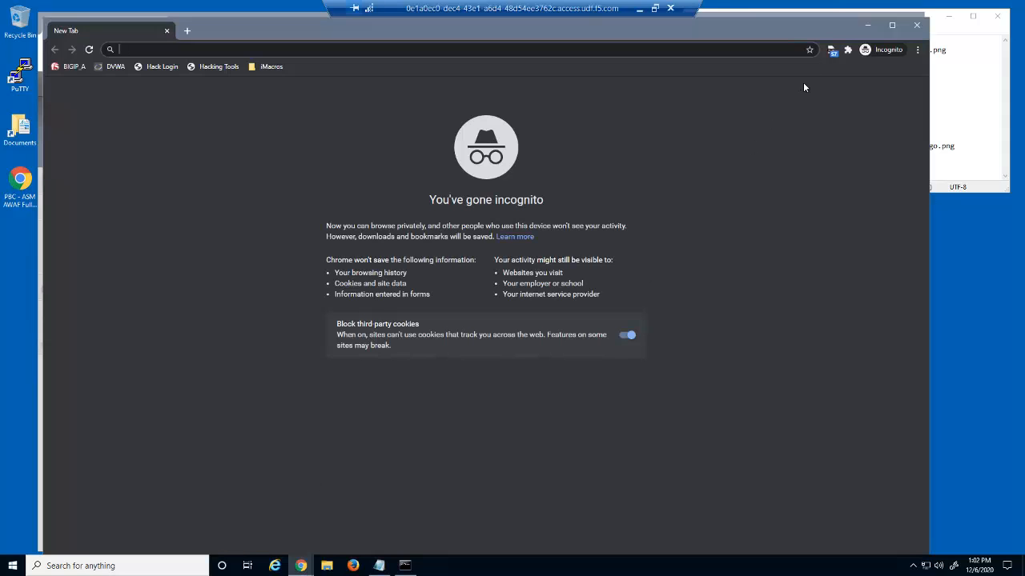
{"action": "left_click", "coordinate": [831, 50]}
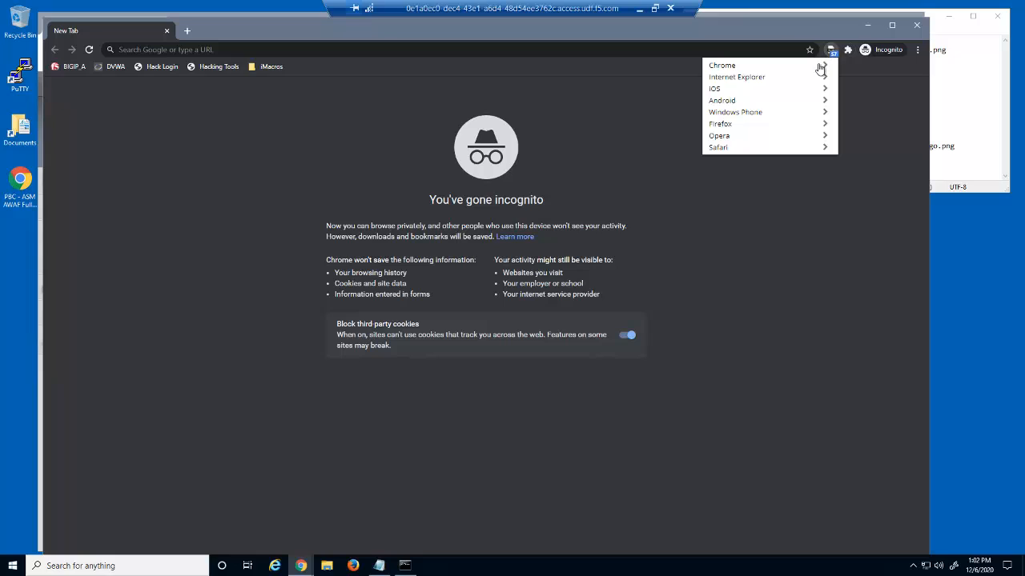
{"action": "left_click", "coordinate": [800, 101]}
{"action": "left_click", "coordinate": [744, 69]}
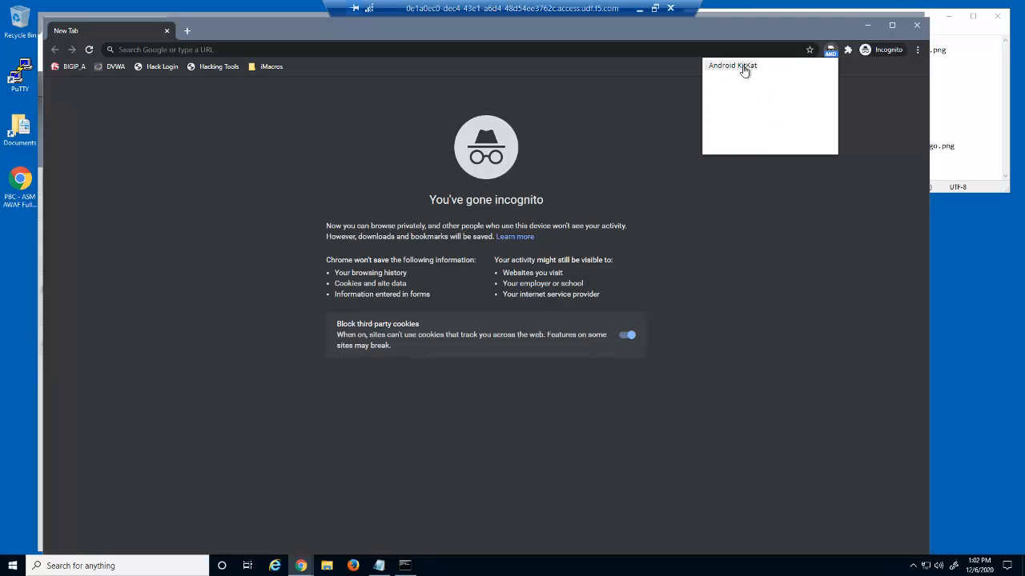
{"action": "left_click", "coordinate": [116, 67]}
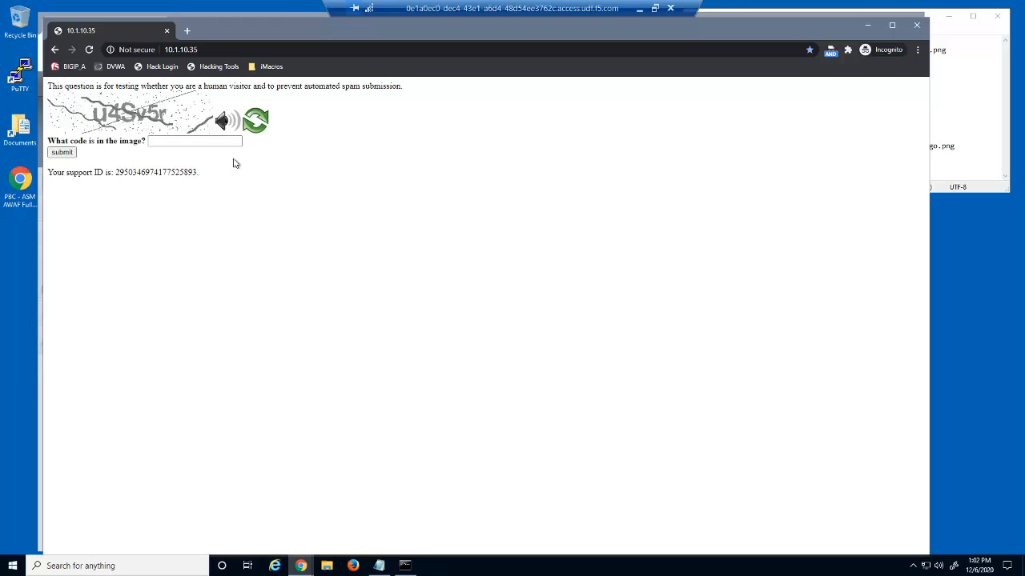
- Submit the wrong CAPTCHA answer "rrrrrr" on the challenge page, and close the incognito window
{"action": "left_click", "coordinate": [208, 142]}
{"action": "type", "text": "rrrrrr"}
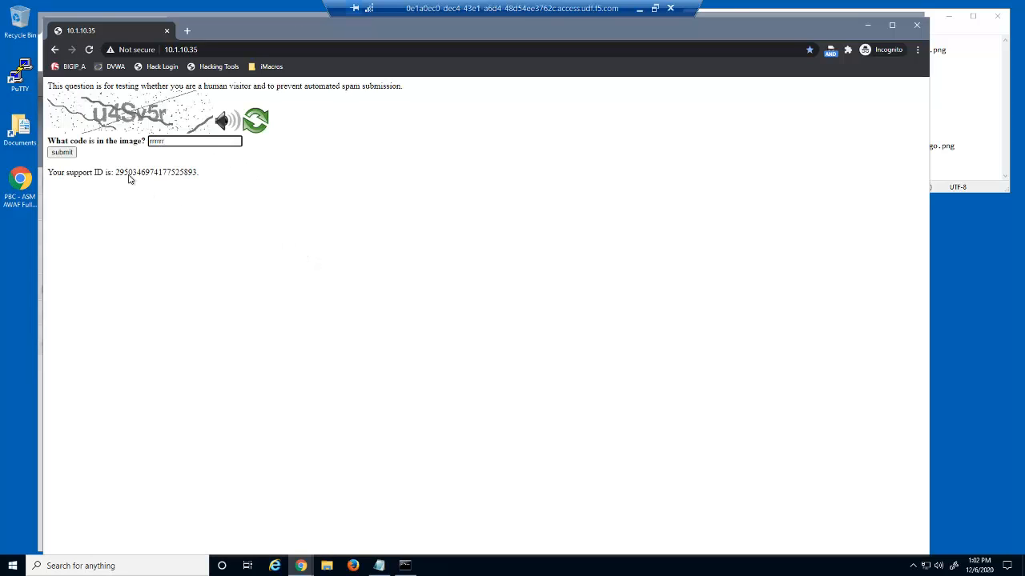
{"action": "left_click", "coordinate": [72, 153]}
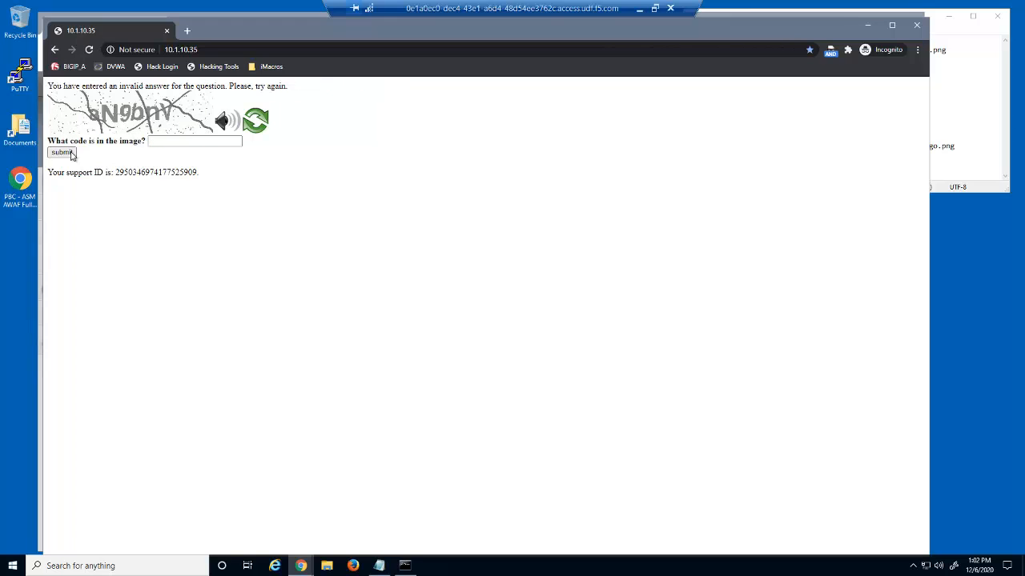
{"action": "left_click", "coordinate": [918, 27]}
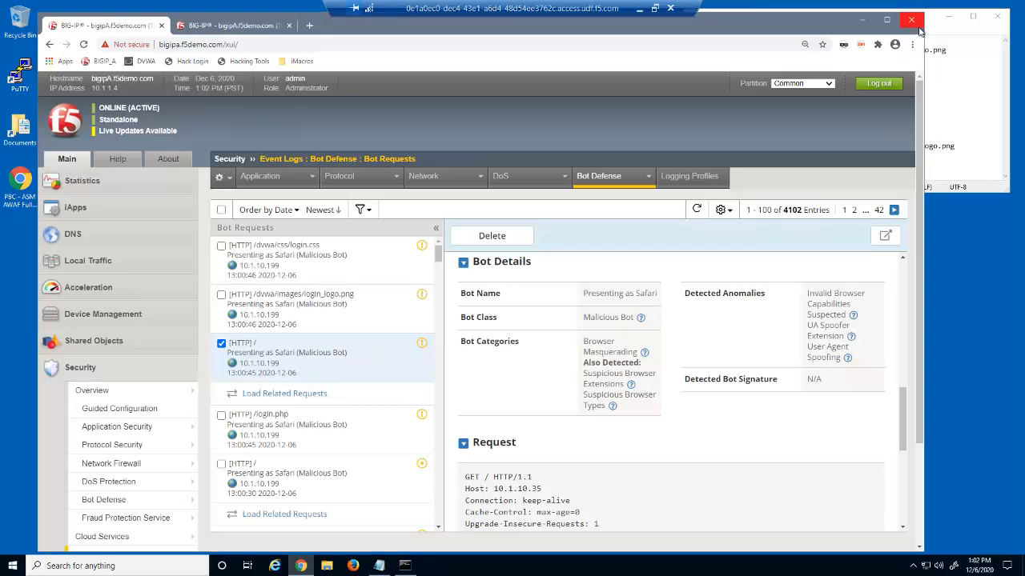
- Refresh the bot requests log and check the bot details and CAPTCHA status of the newest CHROME_ANDROID request
{"action": "left_click", "coordinate": [699, 209]}
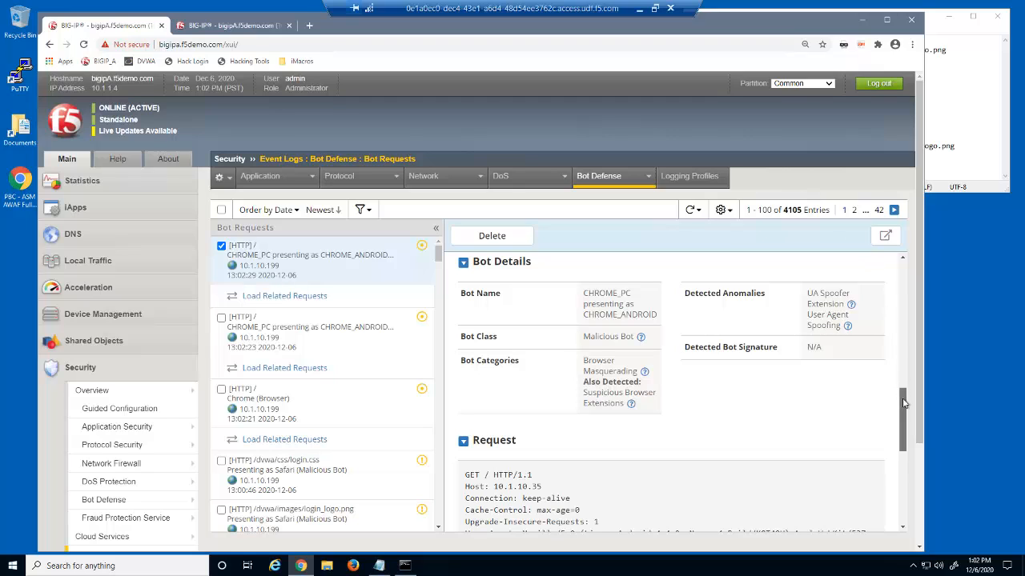
{"action": "left_click_drag", "start_coordinate": [904, 402], "coordinate": [909, 367]}
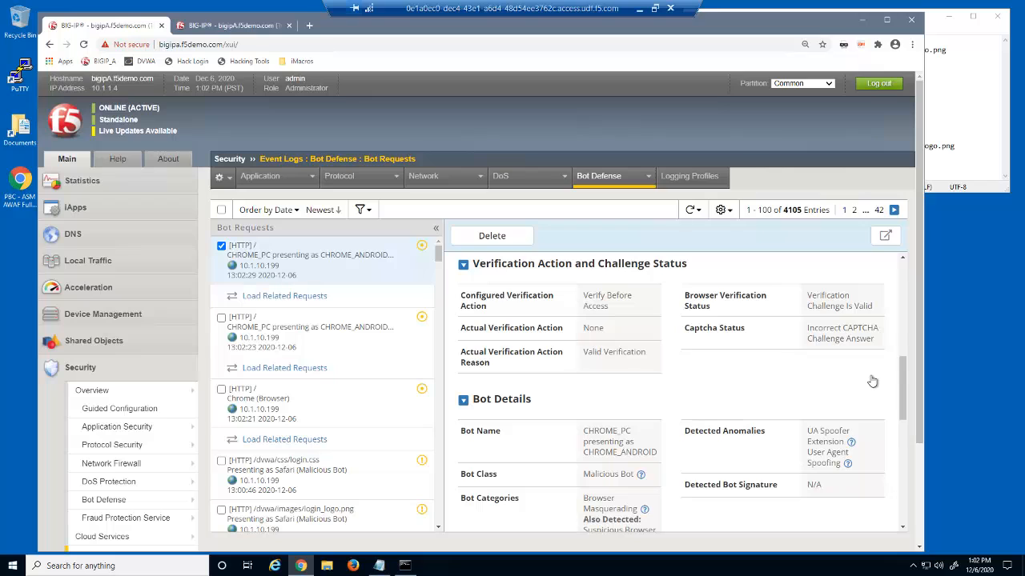
{"action": "left_click", "coordinate": [406, 566]}
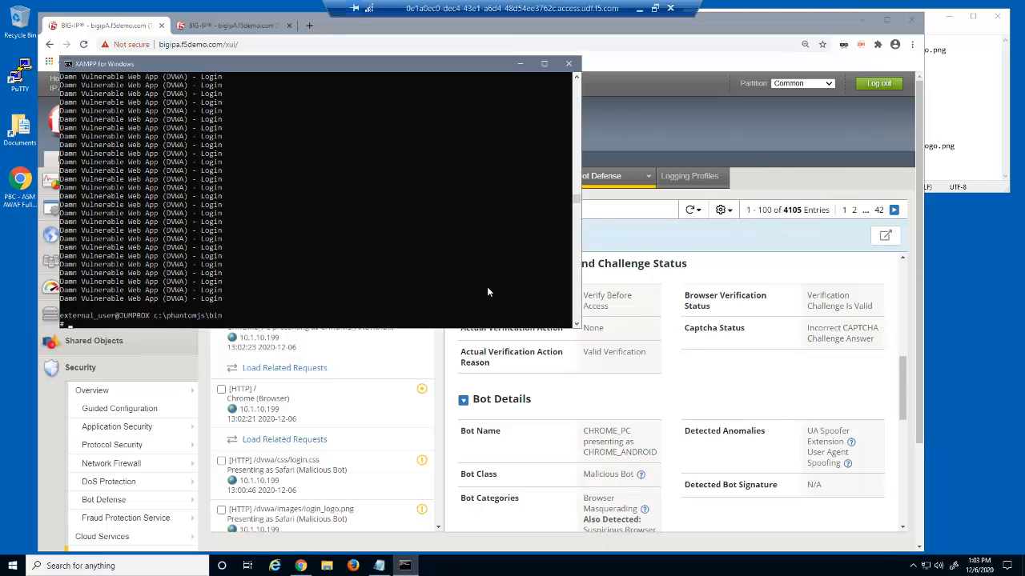
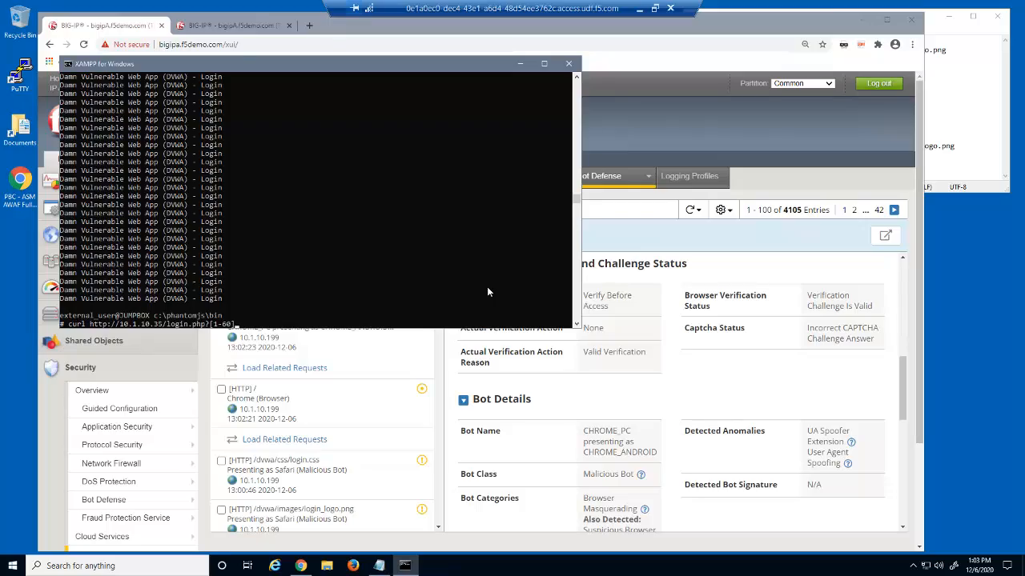
{"action": "key", "text": "Return"}
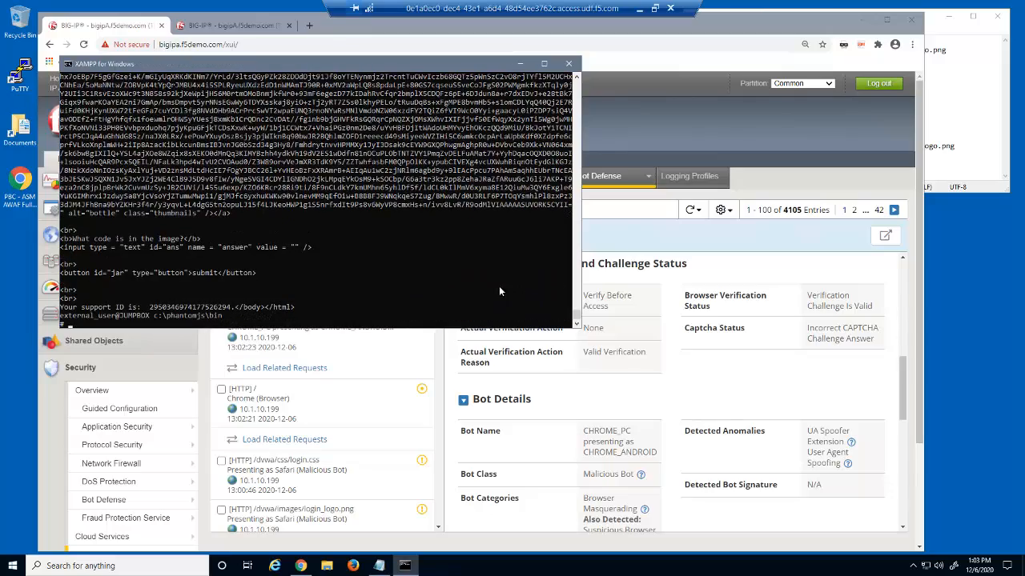
- Refresh the bot requests log in the browser and check the bot details of the newest curl request for /login.php
{"action": "left_click", "coordinate": [724, 118]}
{"action": "left_click", "coordinate": [690, 212]}
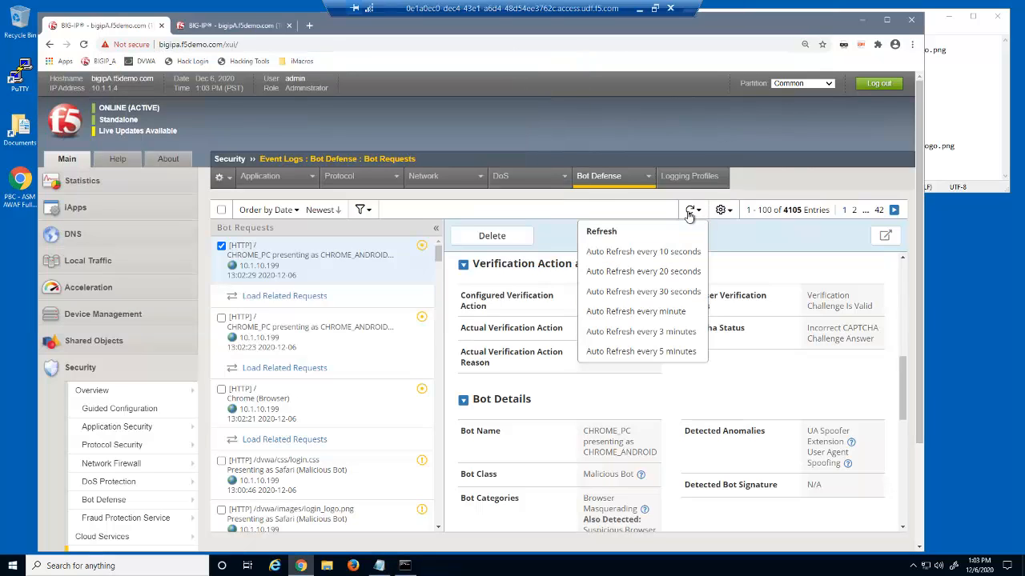
{"action": "left_click", "coordinate": [661, 235]}
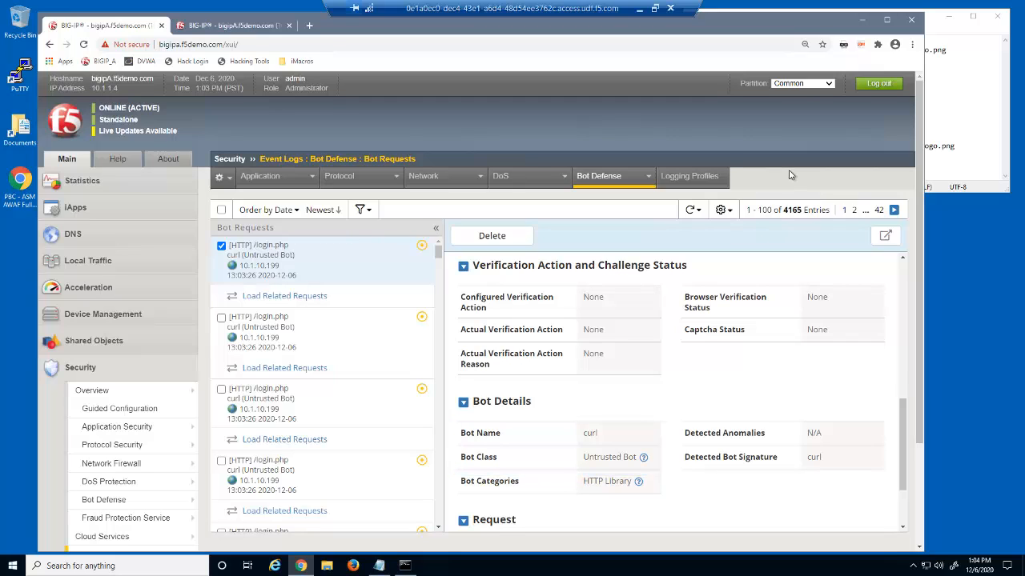
- Open the application requests event log in the second BIG-IP browser tab and delete all of its requests
{"action": "left_click", "coordinate": [249, 26]}
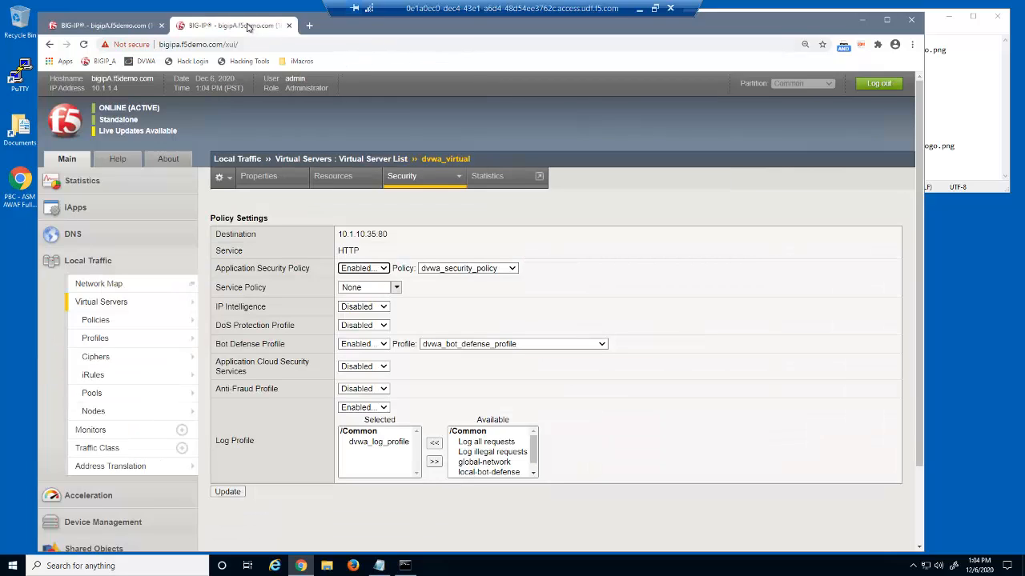
{"action": "left_click", "coordinate": [99, 260]}
{"action": "left_click", "coordinate": [85, 369]}
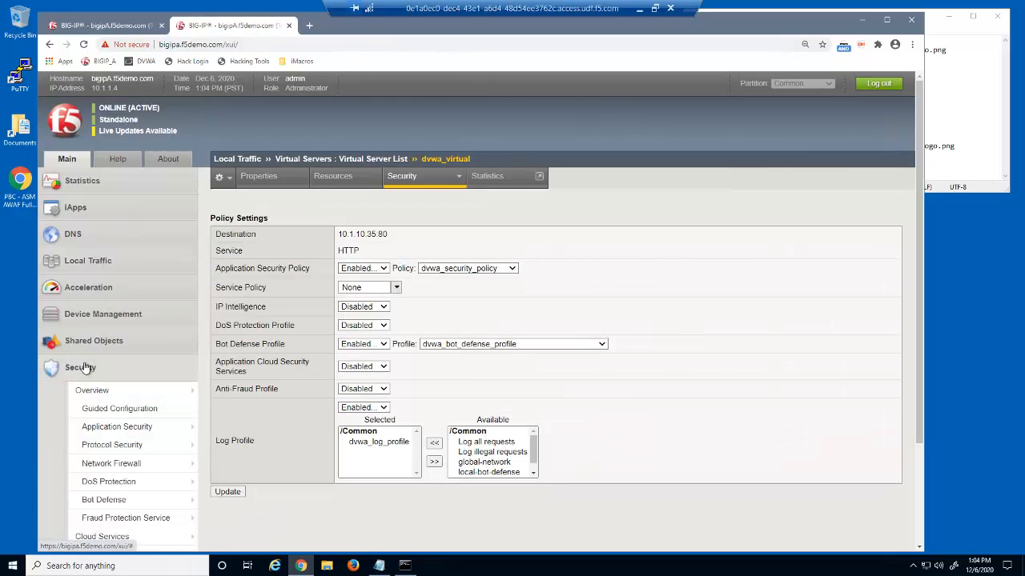
{"action": "scroll", "coordinate": [919, 402], "scroll_direction": "down", "scroll_amount": 1}
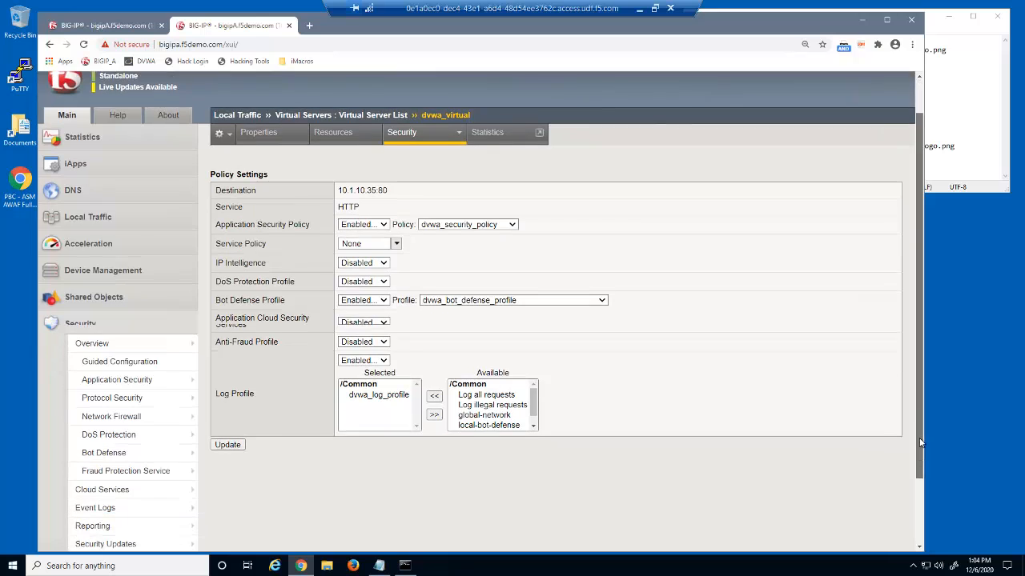
{"action": "mouse_move", "coordinate": [160, 505]}
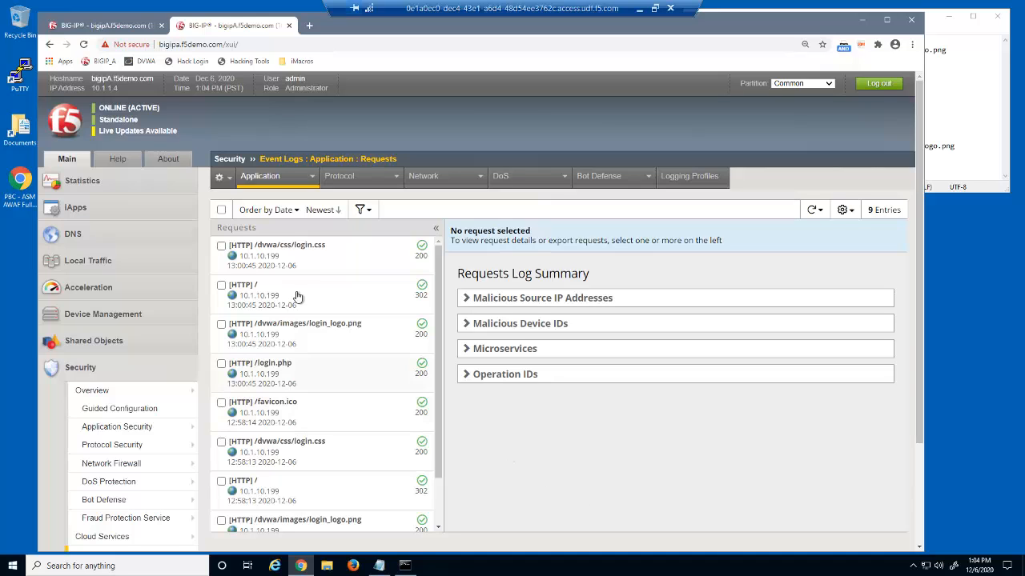
{"action": "left_click", "coordinate": [222, 209]}
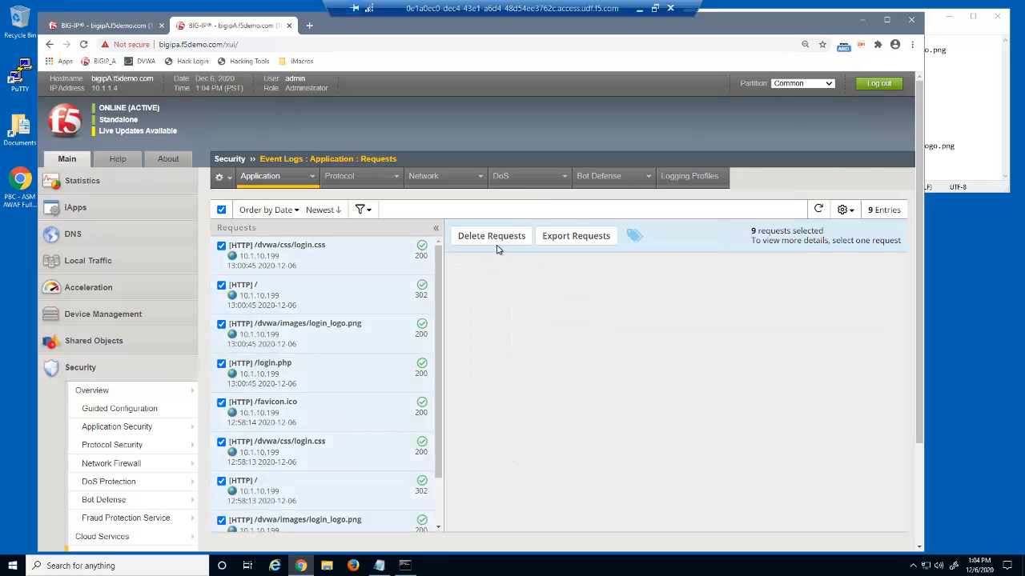
{"action": "left_click", "coordinate": [503, 237]}
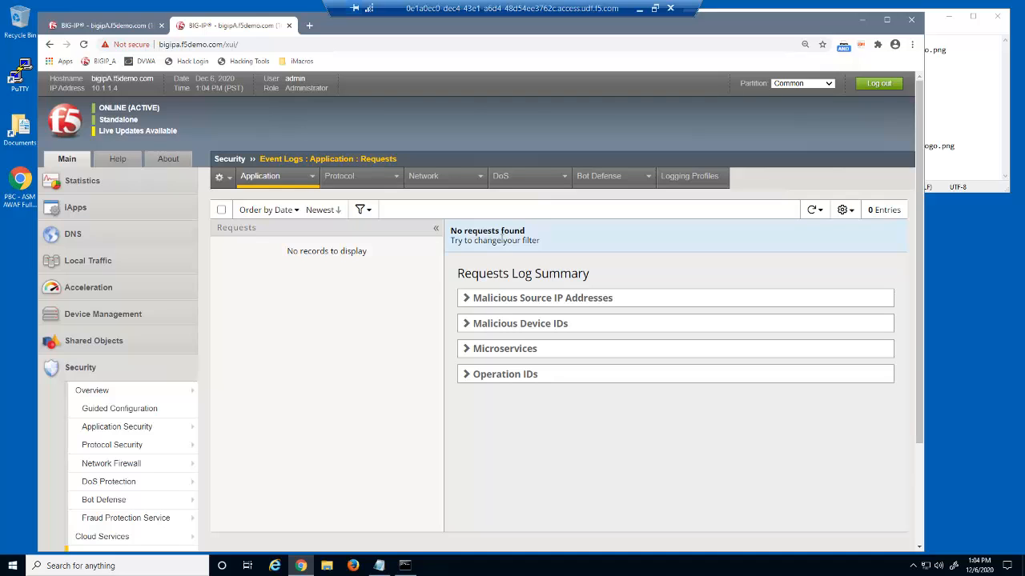
- Open the bot defense profiles in a new browser tab and show the bot mitigation settings of dvwa_bot_defense_profile
{"action": "right_click", "coordinate": [220, 504]}
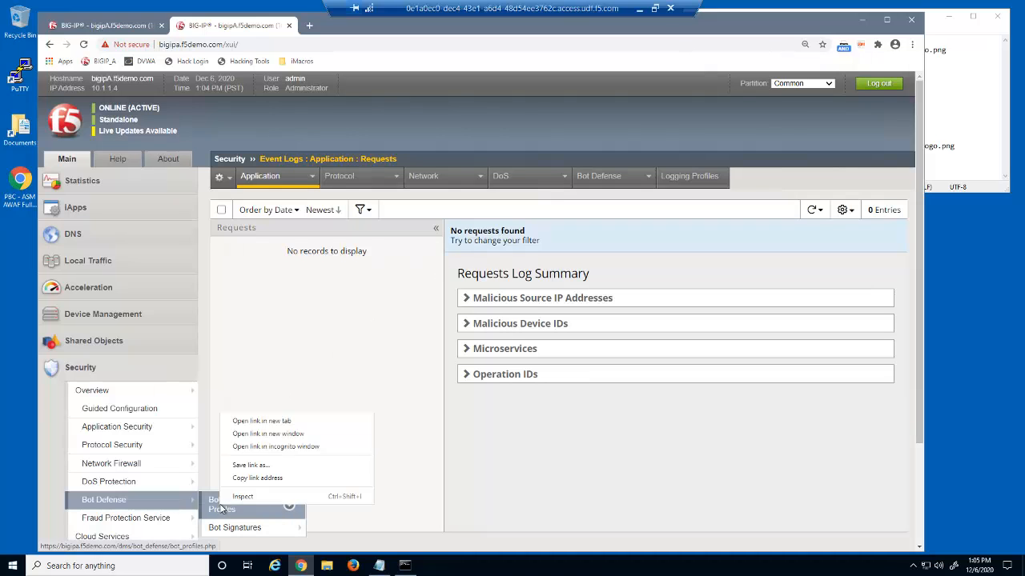
{"action": "left_click", "coordinate": [268, 423]}
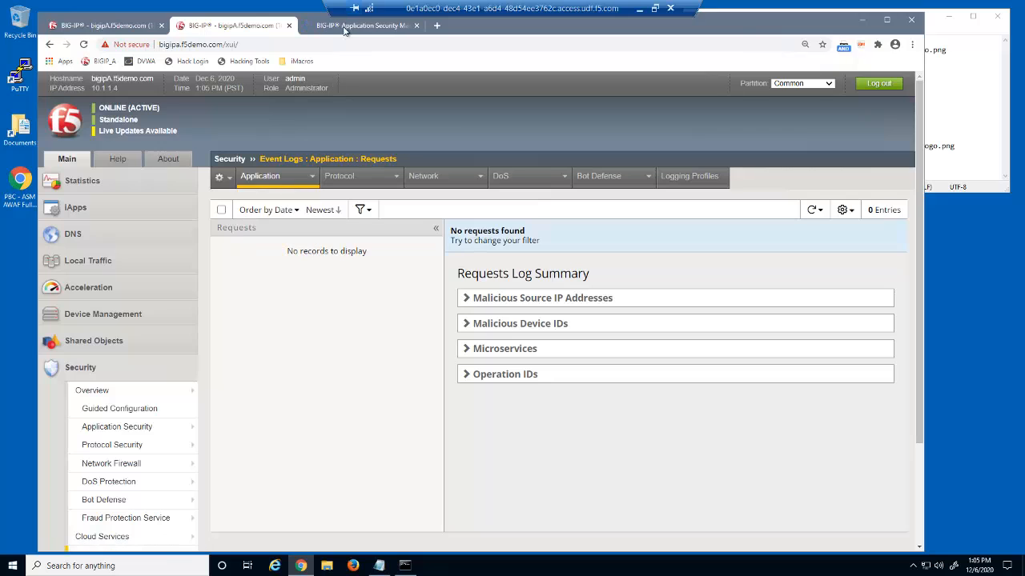
{"action": "left_click", "coordinate": [345, 26]}
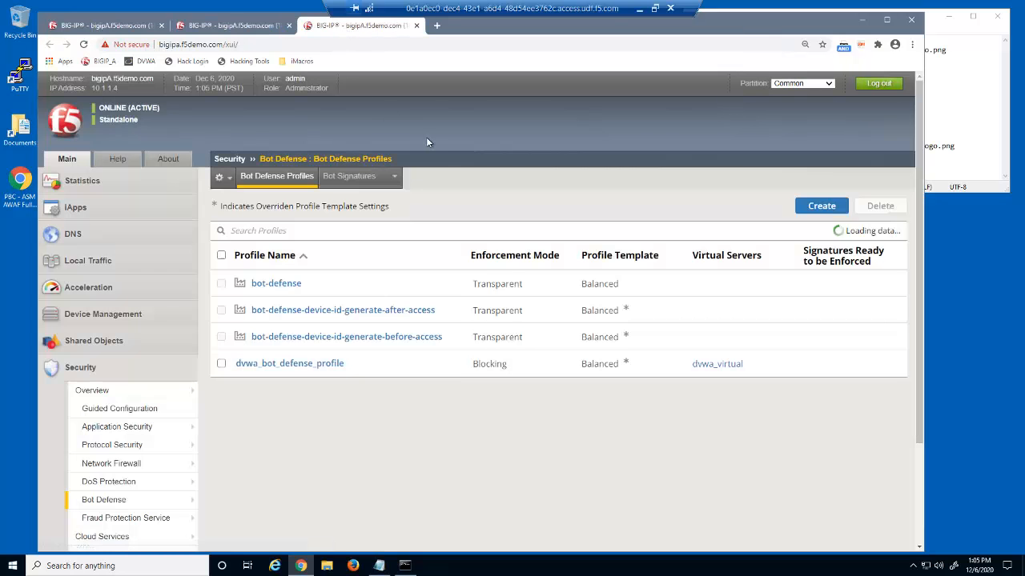
{"action": "left_click", "coordinate": [314, 365]}
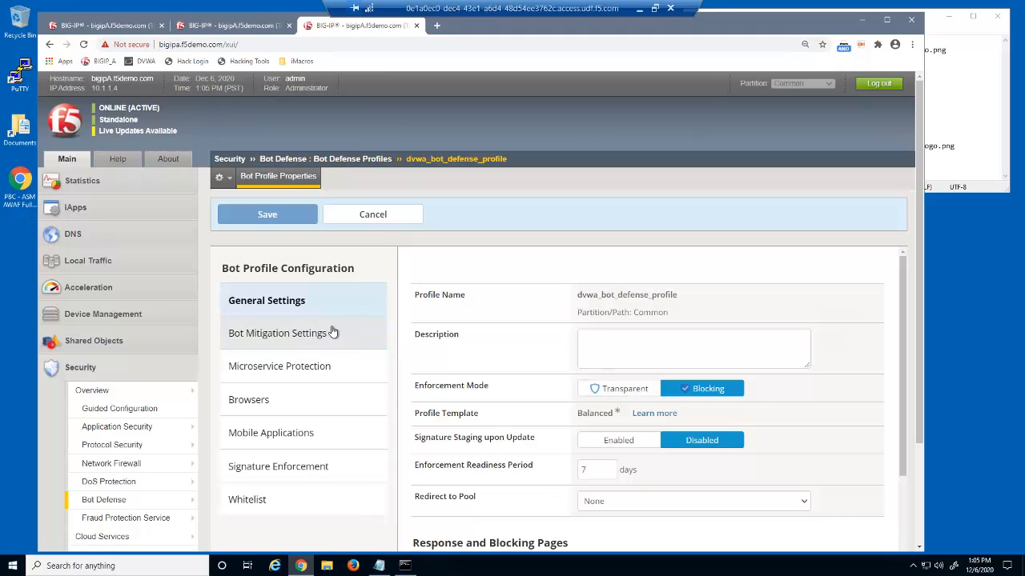
{"action": "left_click", "coordinate": [369, 337]}
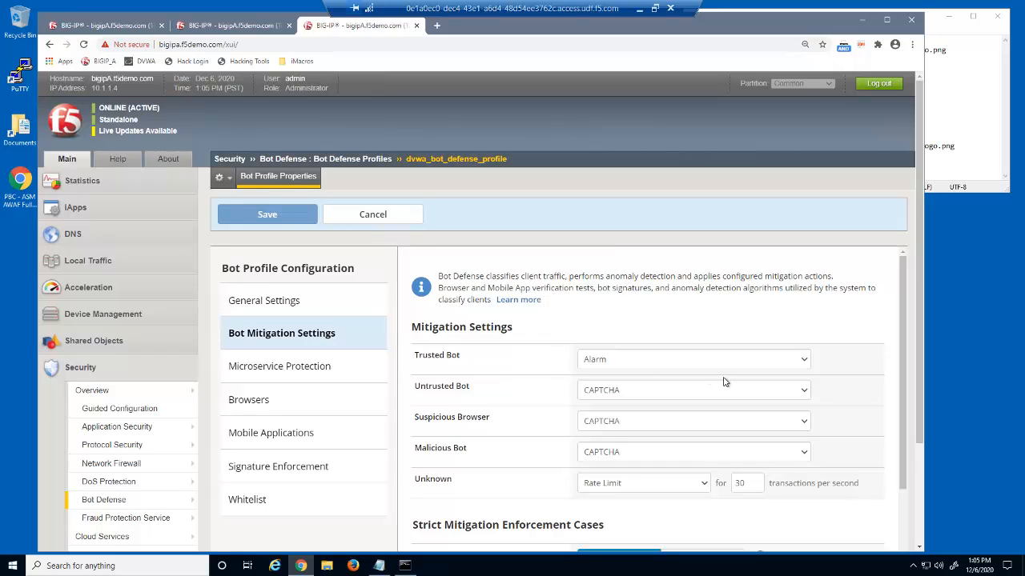
- Set the Untrusted Bot mitigation to Block and the Malicious Bot mitigation to TCP Reset, and save the profile
{"action": "left_click", "coordinate": [802, 392]}
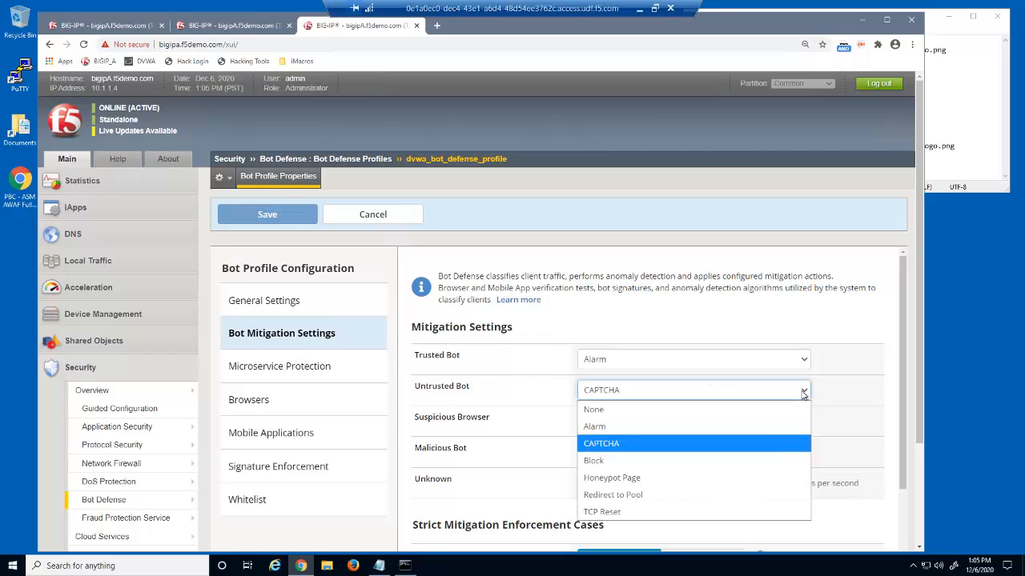
{"action": "left_click", "coordinate": [778, 461]}
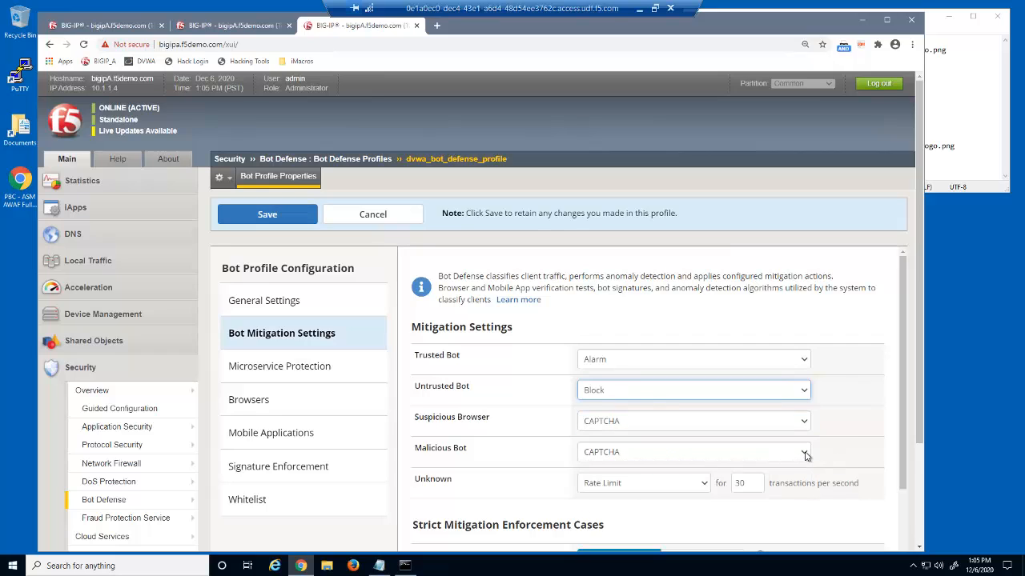
{"action": "left_click", "coordinate": [807, 455]}
{"action": "left_click", "coordinate": [788, 433]}
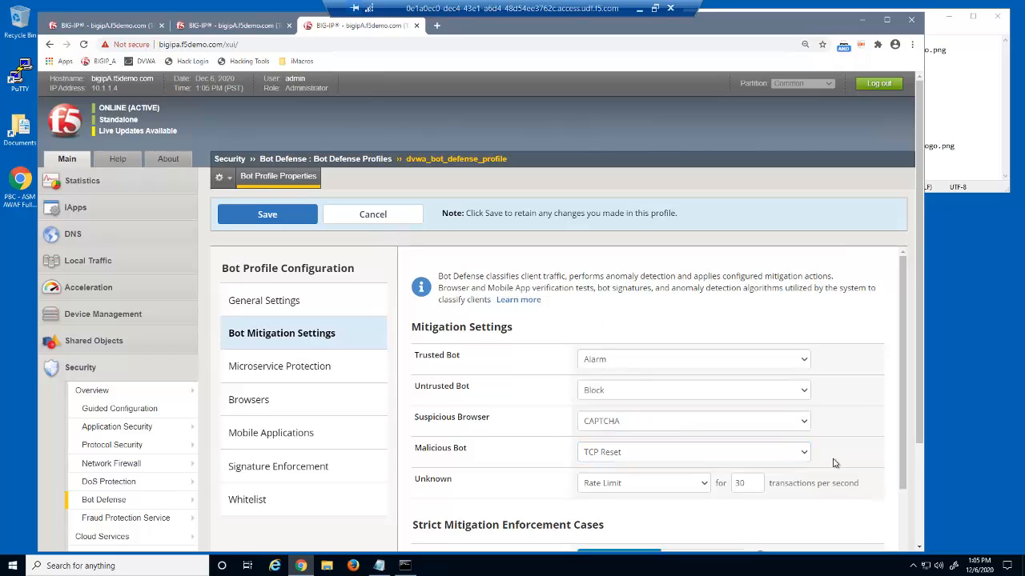
{"action": "left_click", "coordinate": [305, 221]}
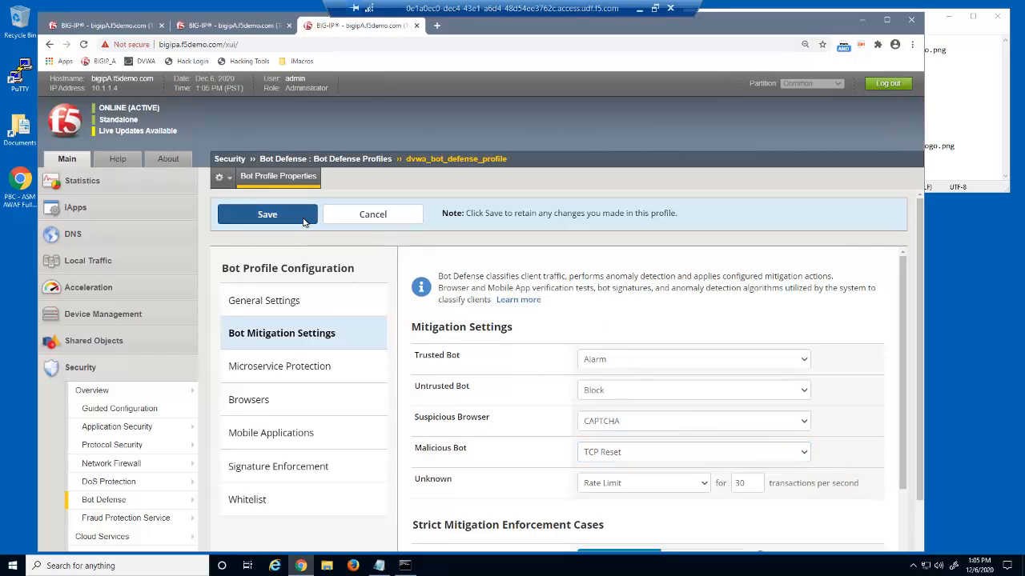
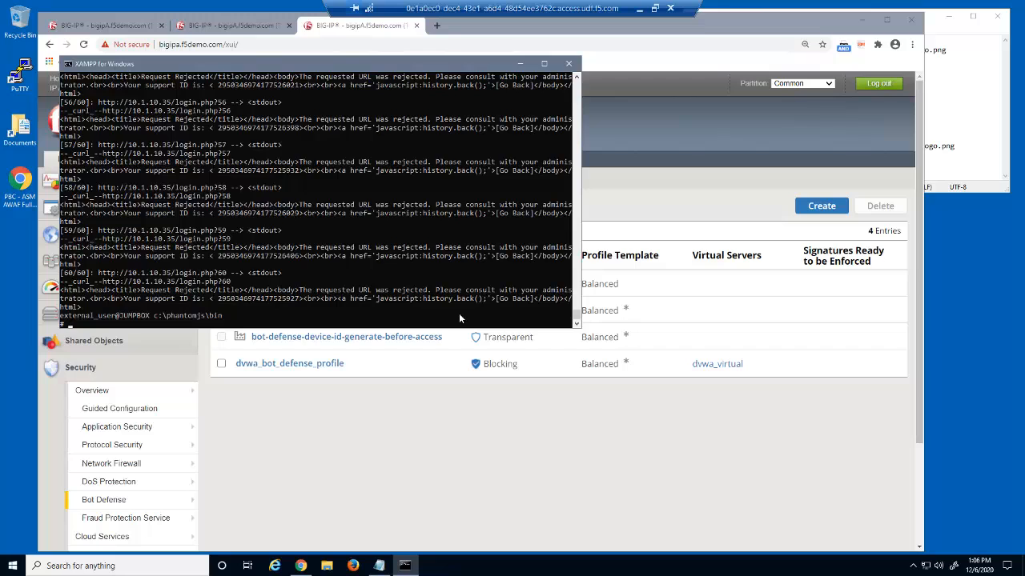
- Rerun the earlier phantomjs.exe index_page.js command in the XAMPP for Windows command window
{"action": "key", "text": "Up"}
{"action": "key", "text": "Up"}
{"action": "key", "text": "Up"}
{"action": "key", "text": "Return"}
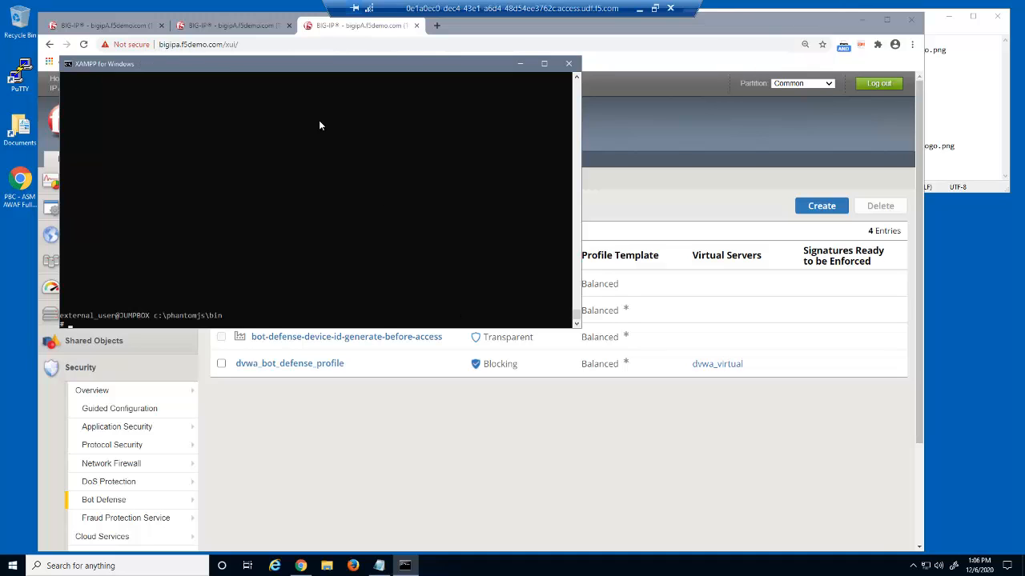
- Refresh the application requests log and the bot requests log, and check how the newest /index.php requests are classified
{"action": "left_click", "coordinate": [241, 27]}
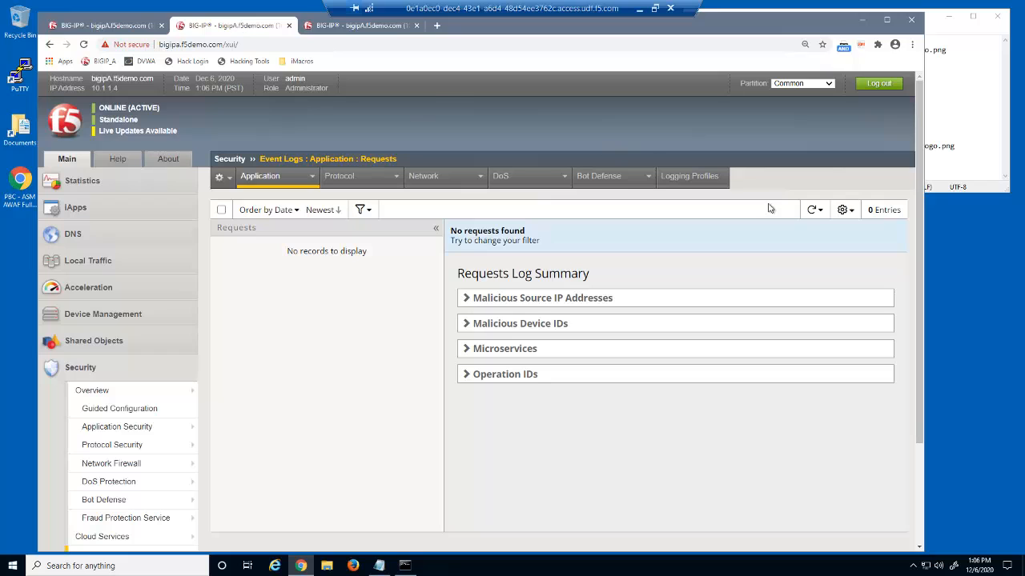
{"action": "left_click", "coordinate": [812, 211]}
{"action": "left_click", "coordinate": [806, 210]}
{"action": "left_click", "coordinate": [125, 26]}
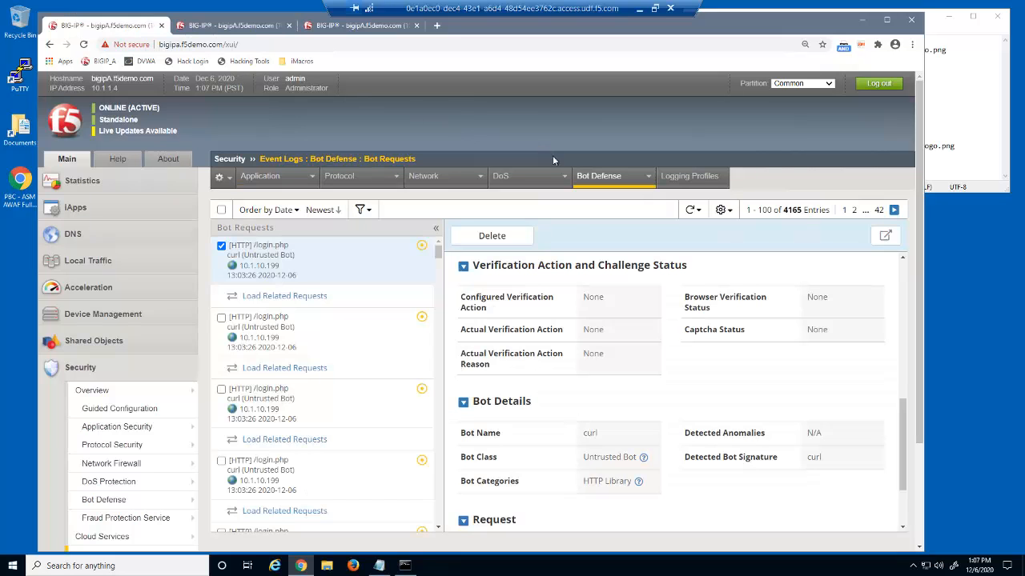
{"action": "left_click", "coordinate": [692, 212]}
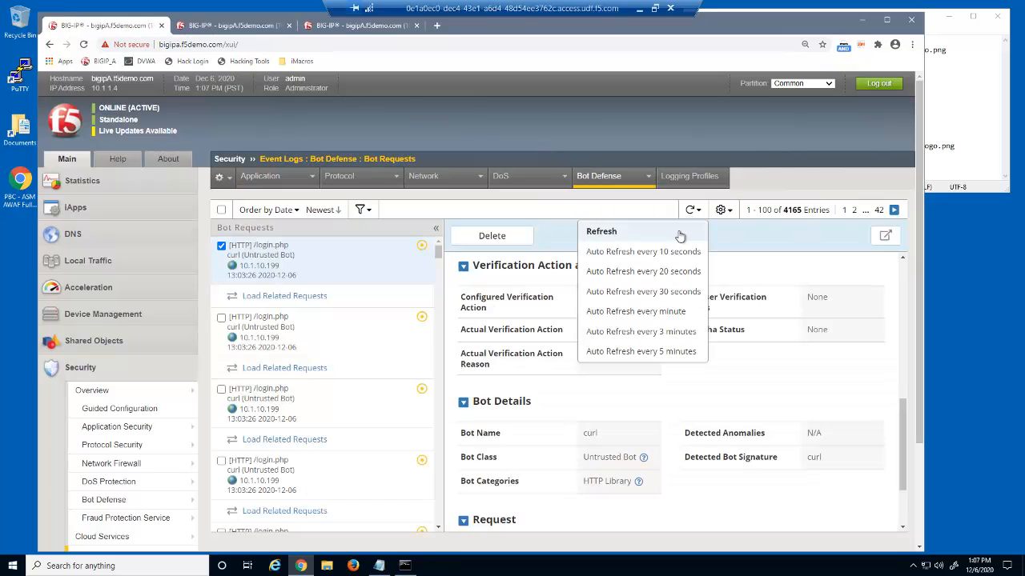
{"action": "left_click", "coordinate": [679, 235]}
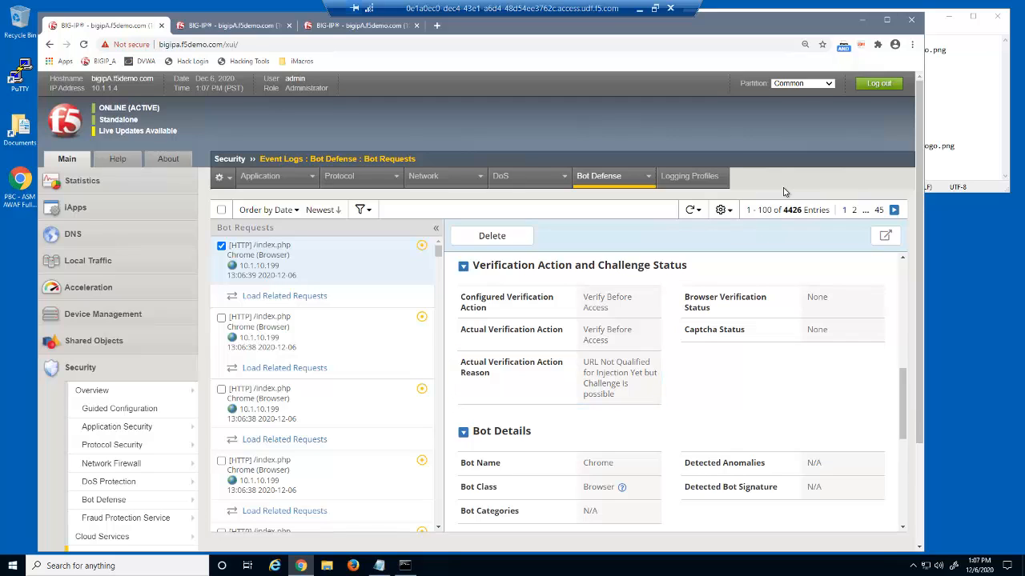
{"action": "left_click", "coordinate": [963, 147]}
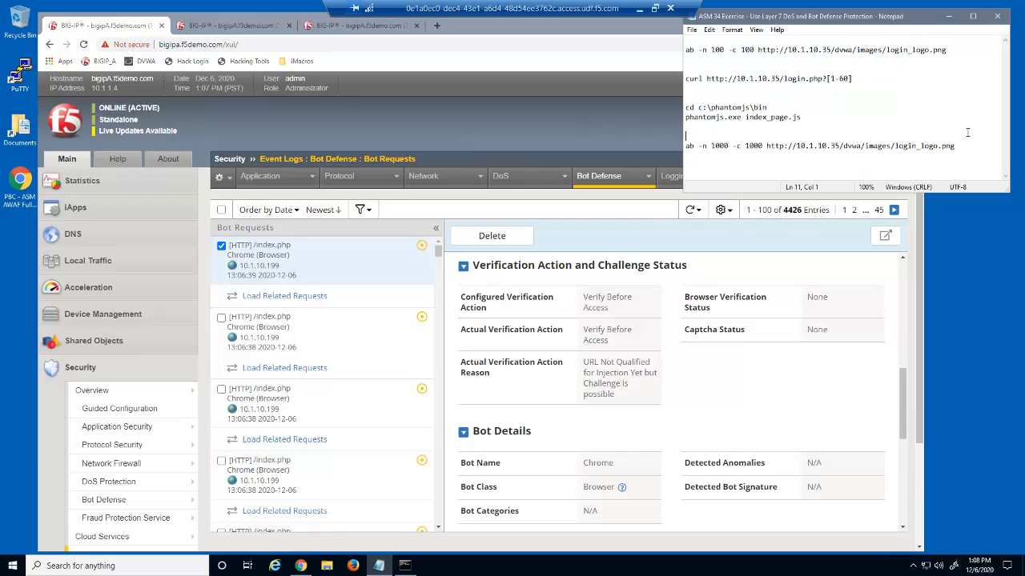
{"action": "left_click_drag", "start_coordinate": [963, 147], "coordinate": [694, 141]}
{"action": "right_click", "coordinate": [695, 146]}
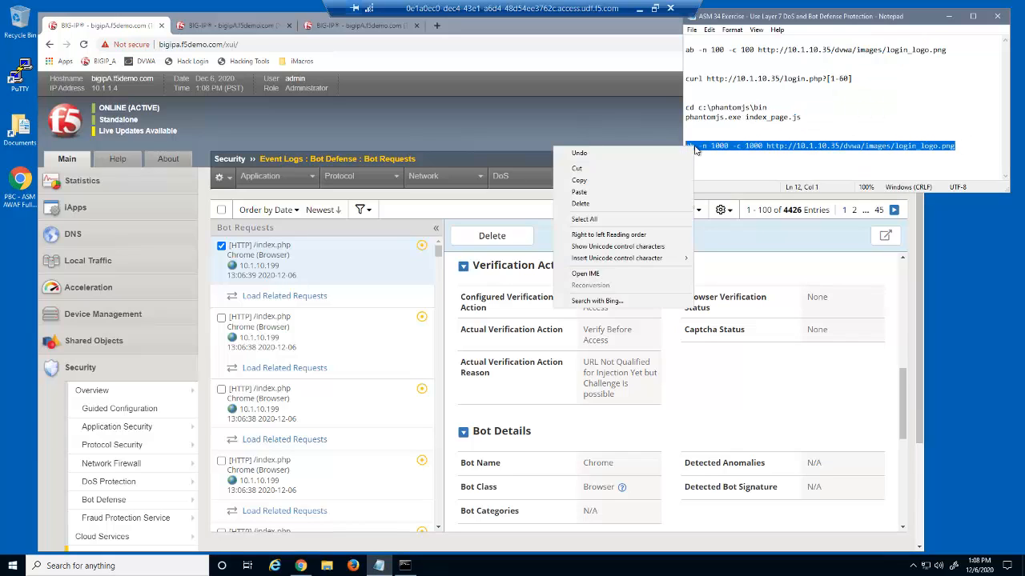
{"action": "left_click", "coordinate": [664, 183]}
{"action": "left_click", "coordinate": [405, 565]}
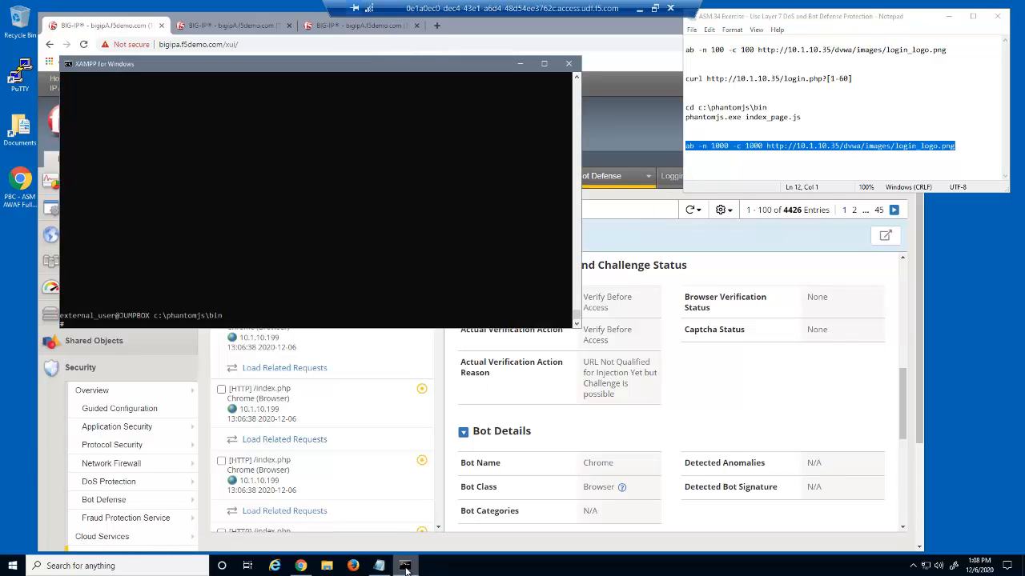
{"action": "right_click", "coordinate": [335, 315]}
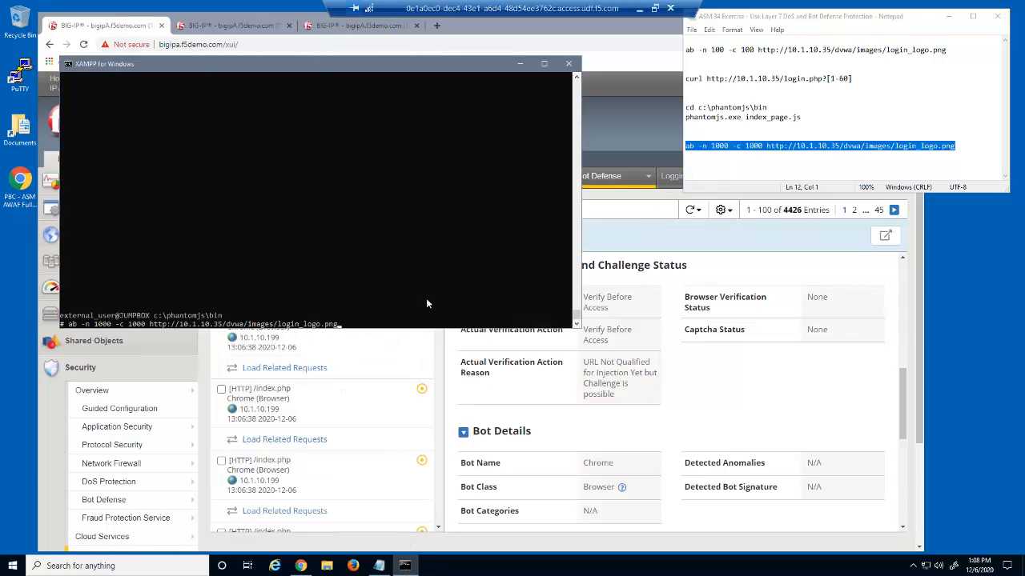
{"action": "key", "text": "Return"}
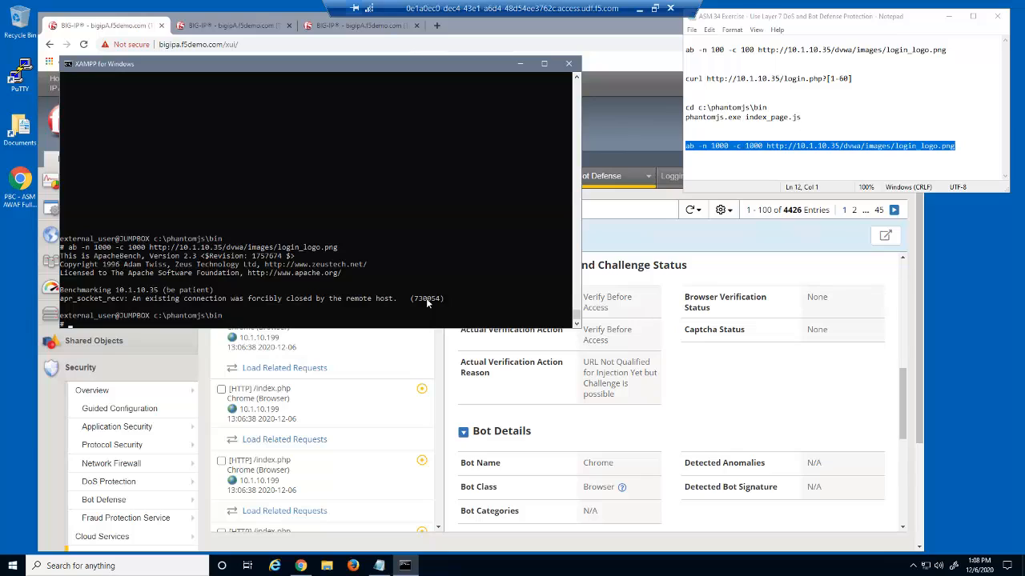
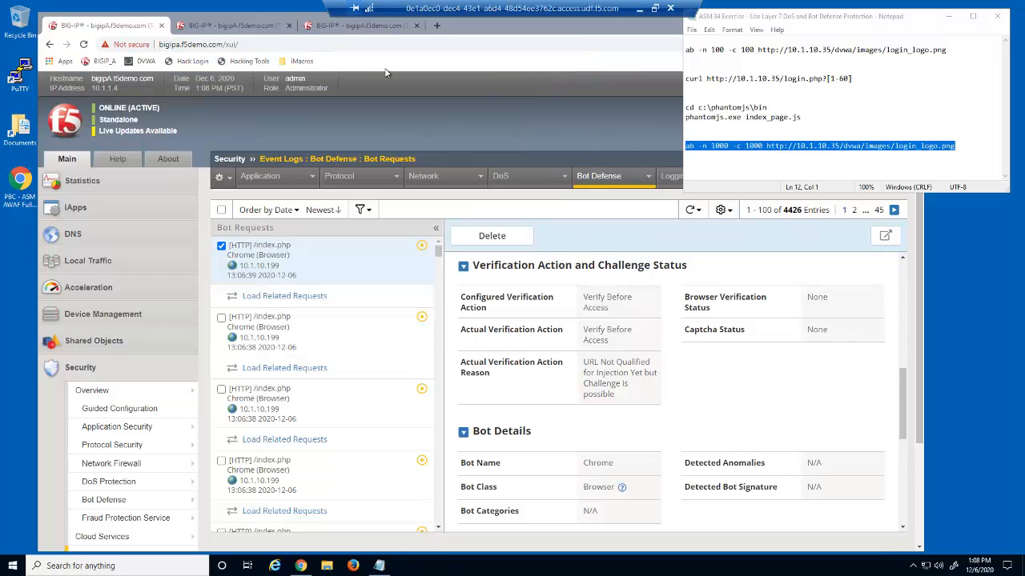
- Refresh the application and bot requests logs, and check the mitigation action and bot details of the newest login_logo.png request
{"action": "left_click", "coordinate": [255, 32]}
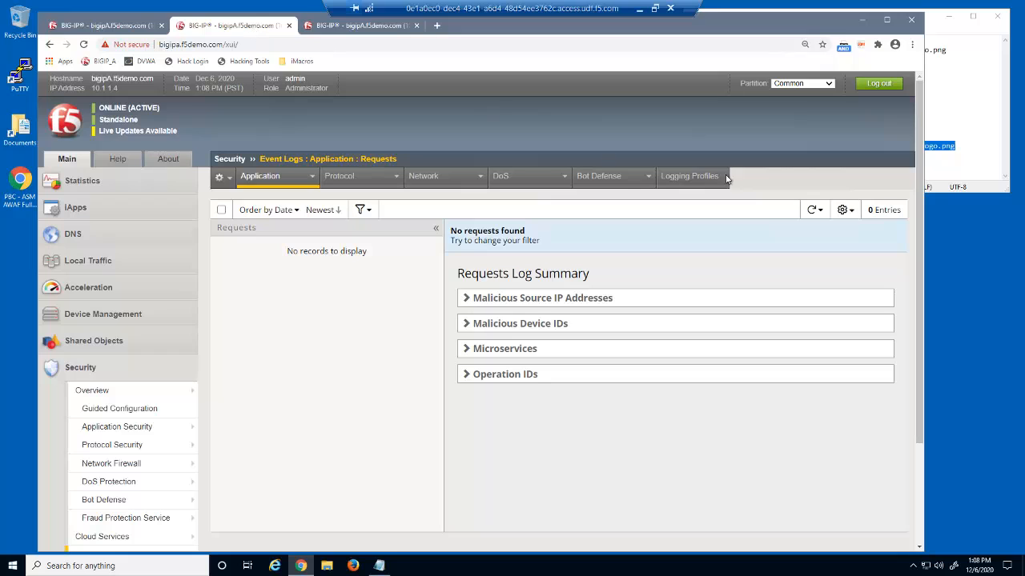
{"action": "left_click", "coordinate": [812, 211]}
{"action": "left_click", "coordinate": [796, 236]}
{"action": "left_click", "coordinate": [112, 26]}
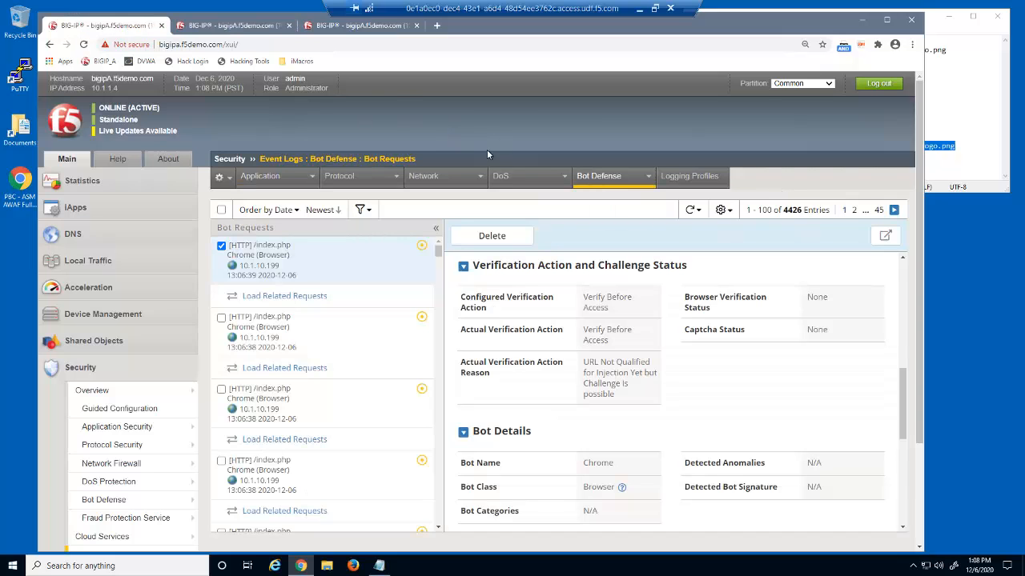
{"action": "left_click", "coordinate": [689, 211]}
{"action": "left_click", "coordinate": [676, 234]}
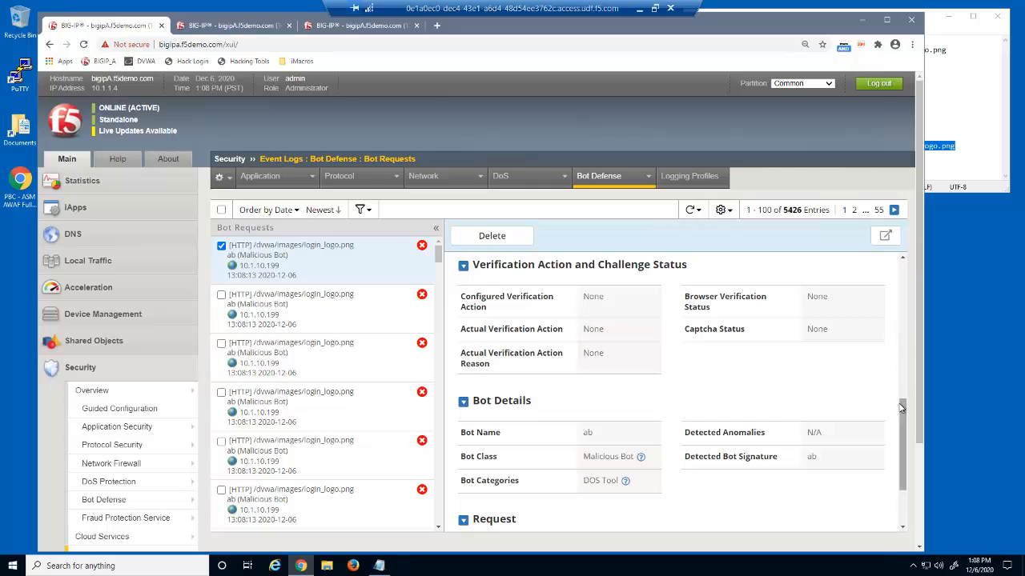
{"action": "left_click_drag", "start_coordinate": [903, 408], "coordinate": [884, 312]}
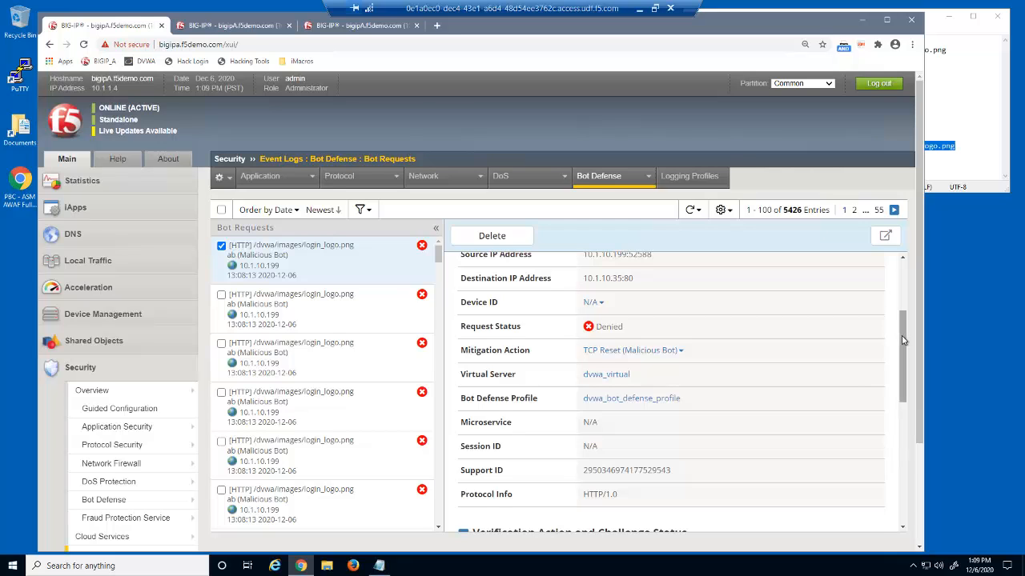
{"action": "left_click_drag", "start_coordinate": [901, 336], "coordinate": [891, 432]}
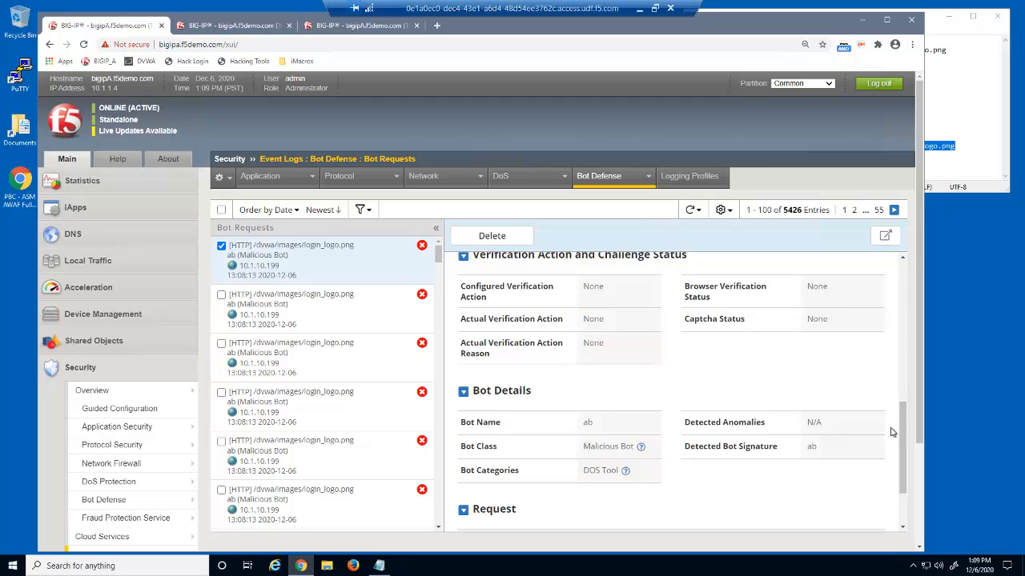
- Disable the Bot Defense Profile in the security policy settings of the dvwa_virtual virtual server and apply the update
{"action": "left_click", "coordinate": [365, 28]}
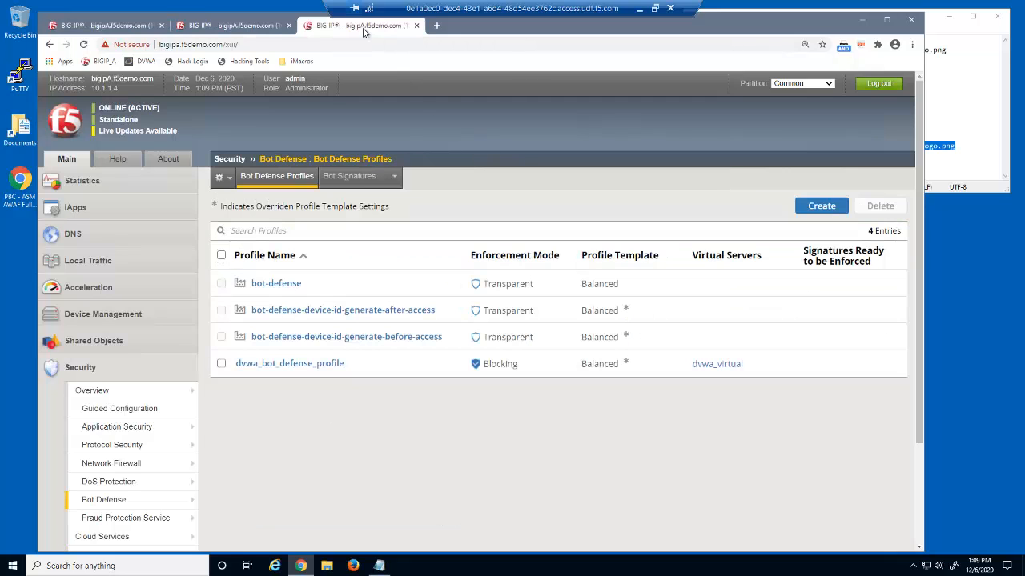
{"action": "left_click", "coordinate": [103, 265]}
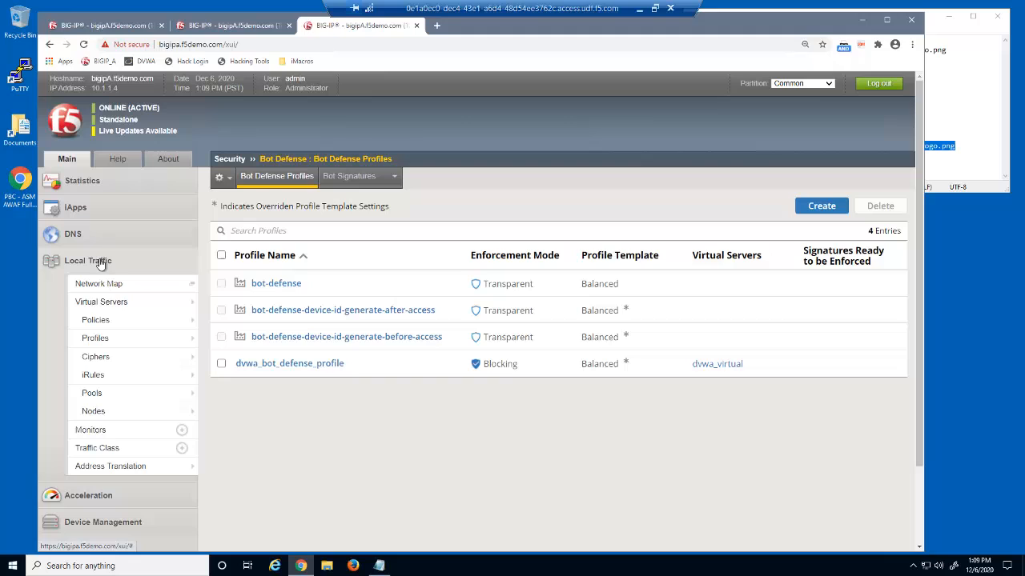
{"action": "left_click", "coordinate": [105, 304]}
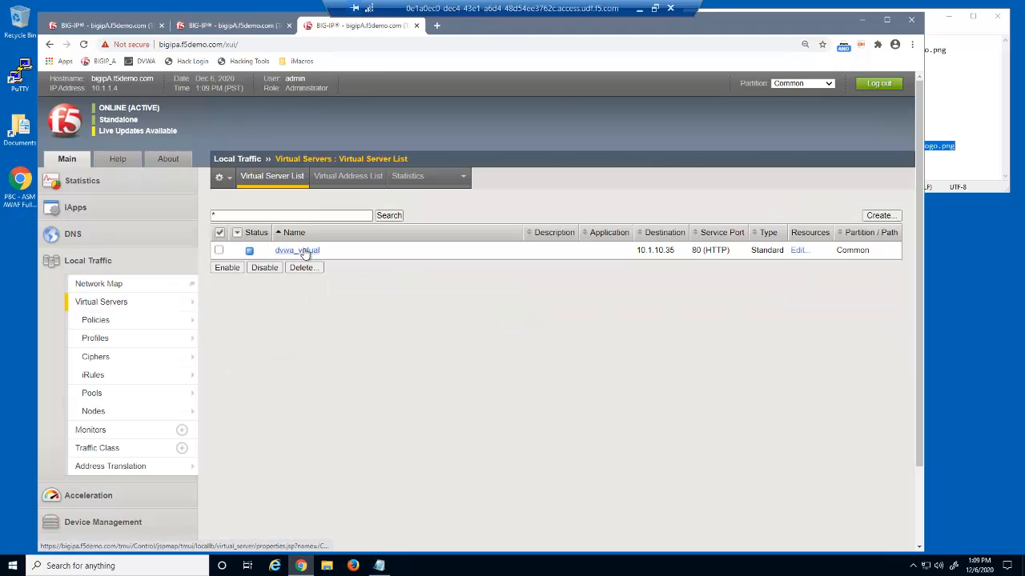
{"action": "left_click", "coordinate": [305, 251]}
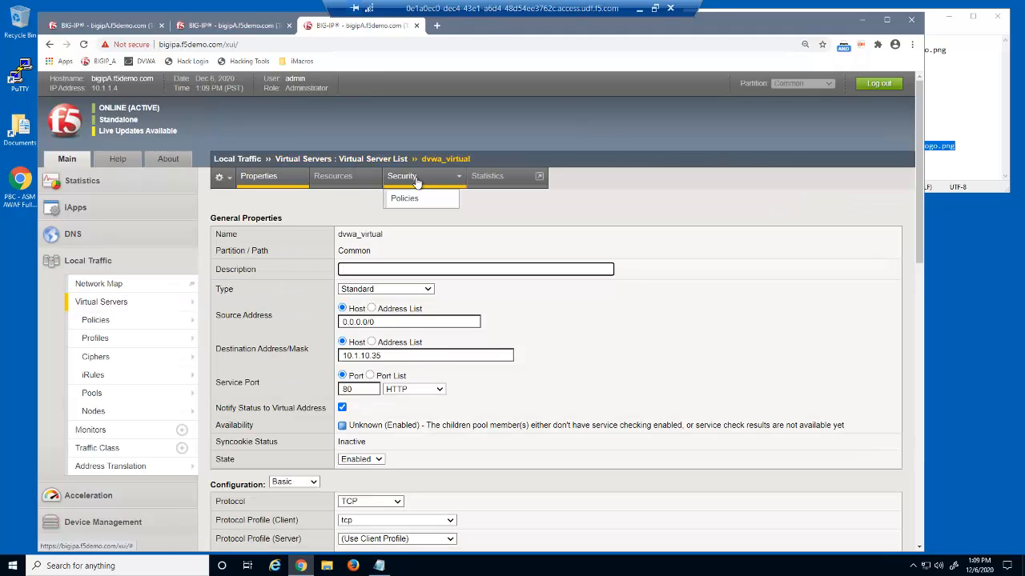
{"action": "left_click", "coordinate": [419, 197]}
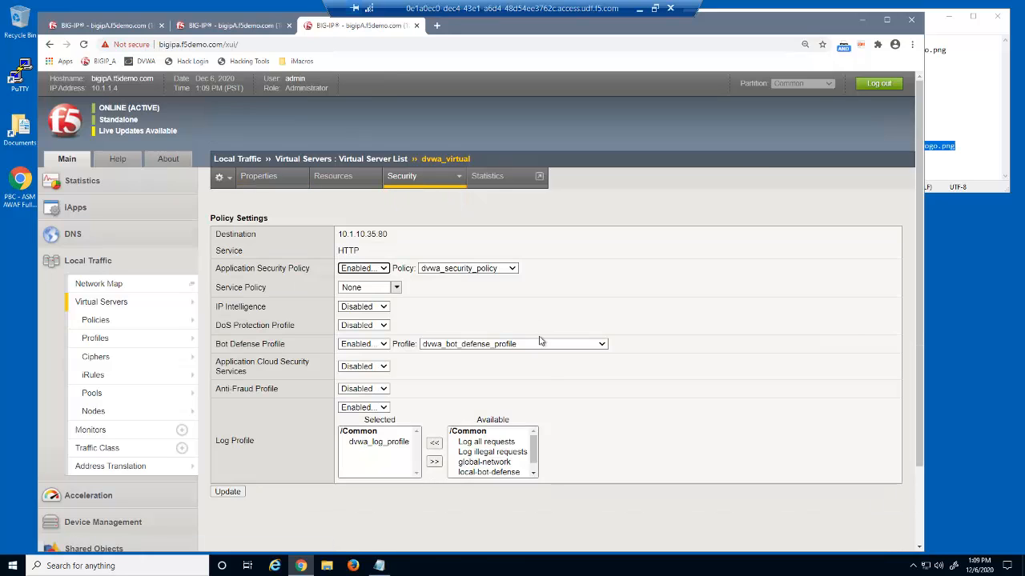
{"action": "left_click", "coordinate": [381, 346]}
{"action": "left_click", "coordinate": [362, 358]}
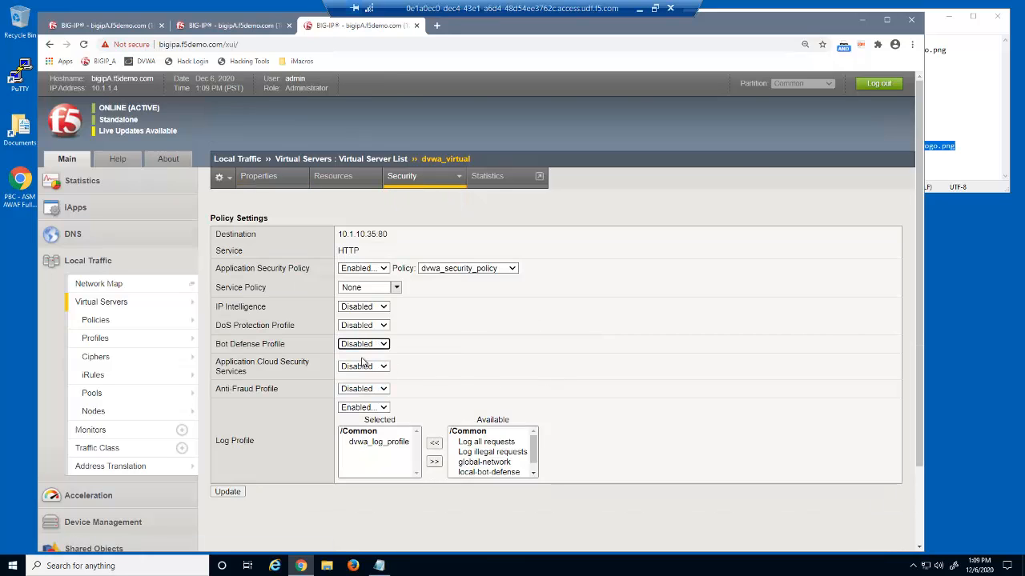
{"action": "left_click", "coordinate": [229, 492]}
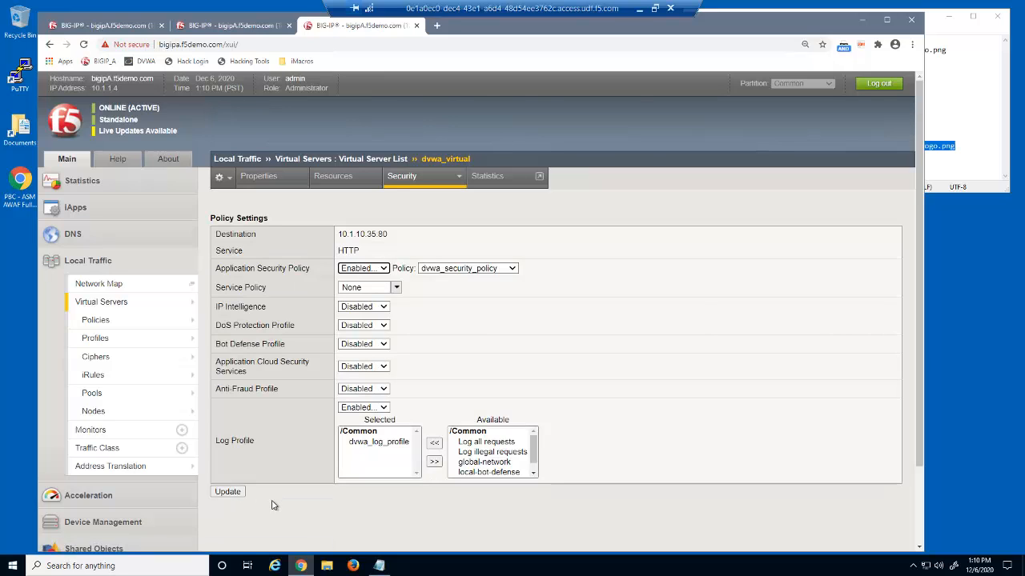
- Refresh the application requests event log and delete all of its logged requests
{"action": "left_click", "coordinate": [14, 570]}
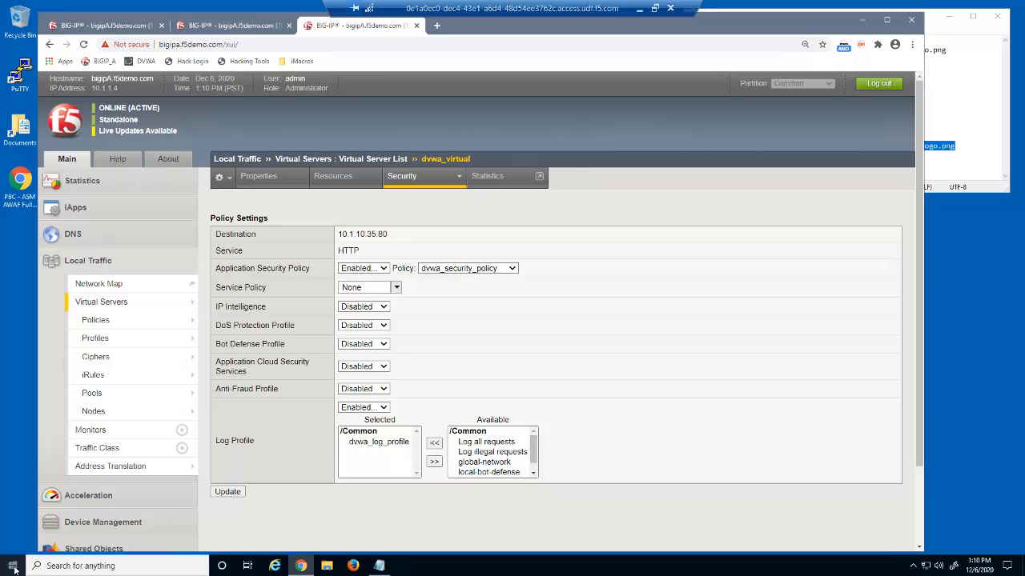
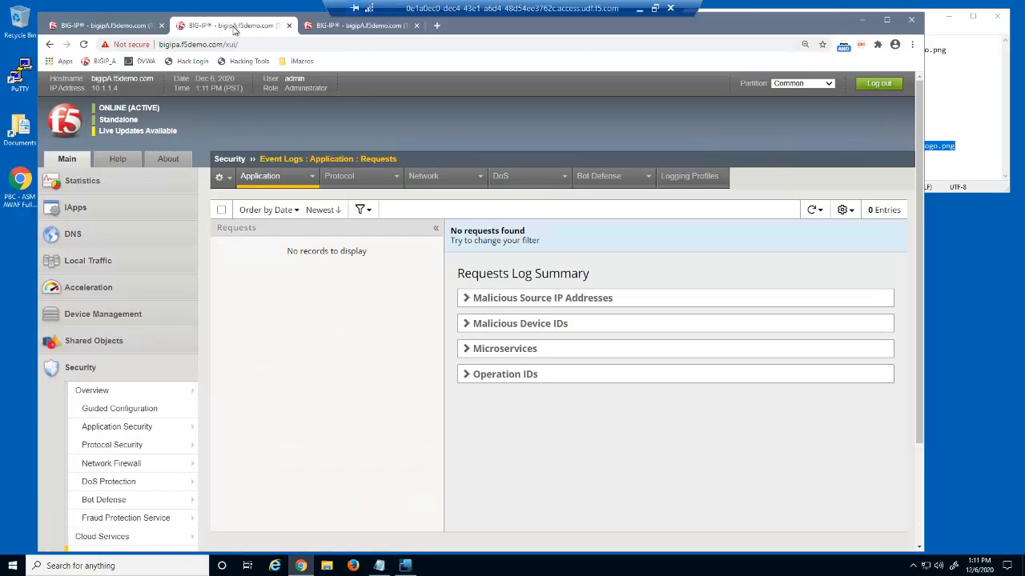
{"action": "left_click", "coordinate": [813, 210]}
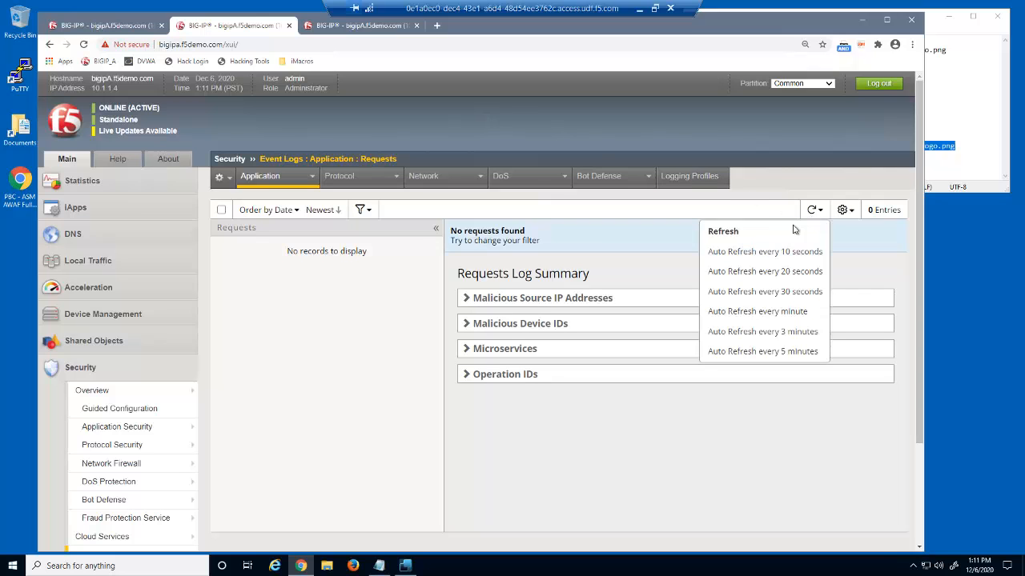
{"action": "left_click", "coordinate": [791, 231]}
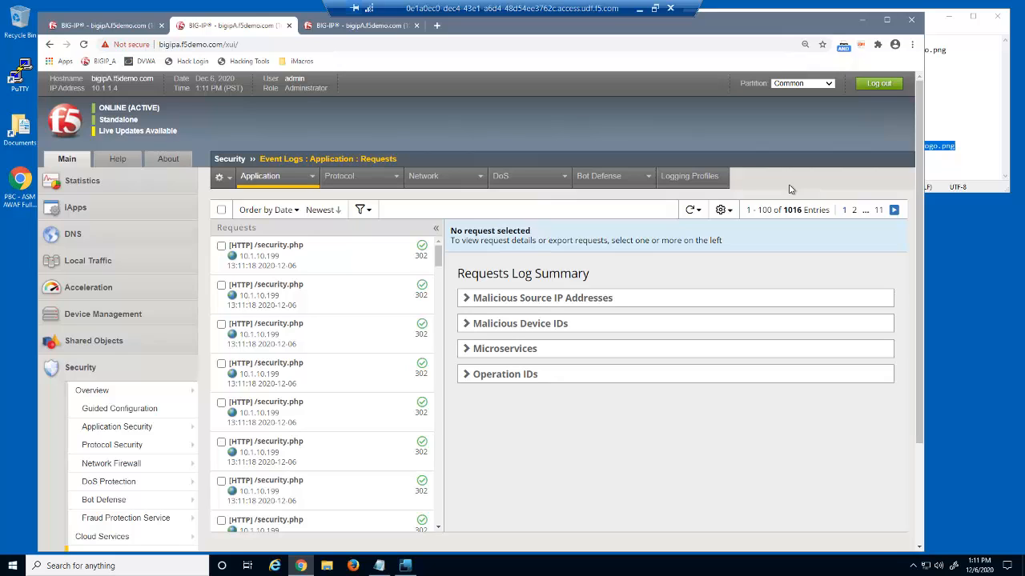
{"action": "left_click", "coordinate": [221, 210]}
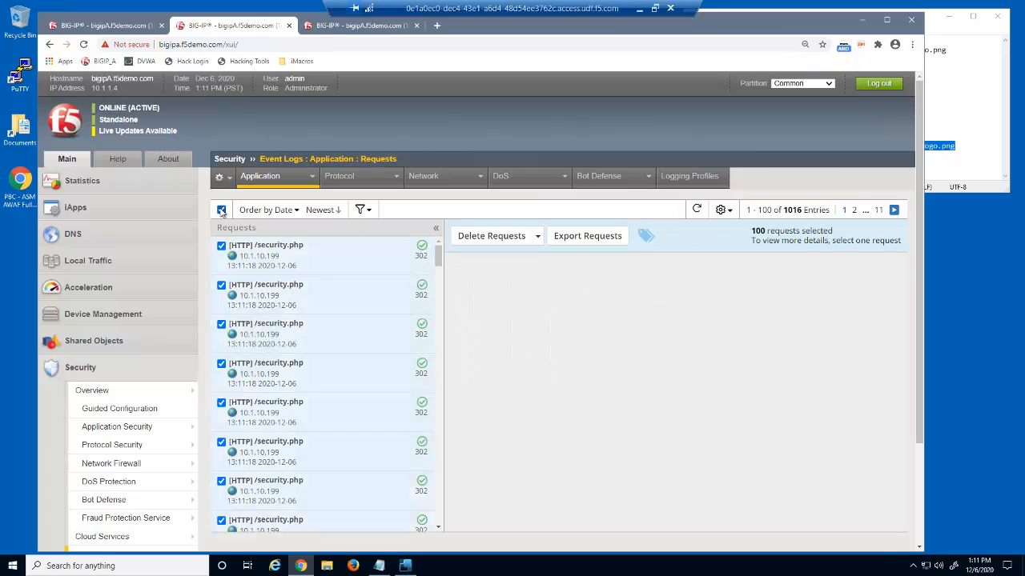
{"action": "left_click", "coordinate": [537, 236]}
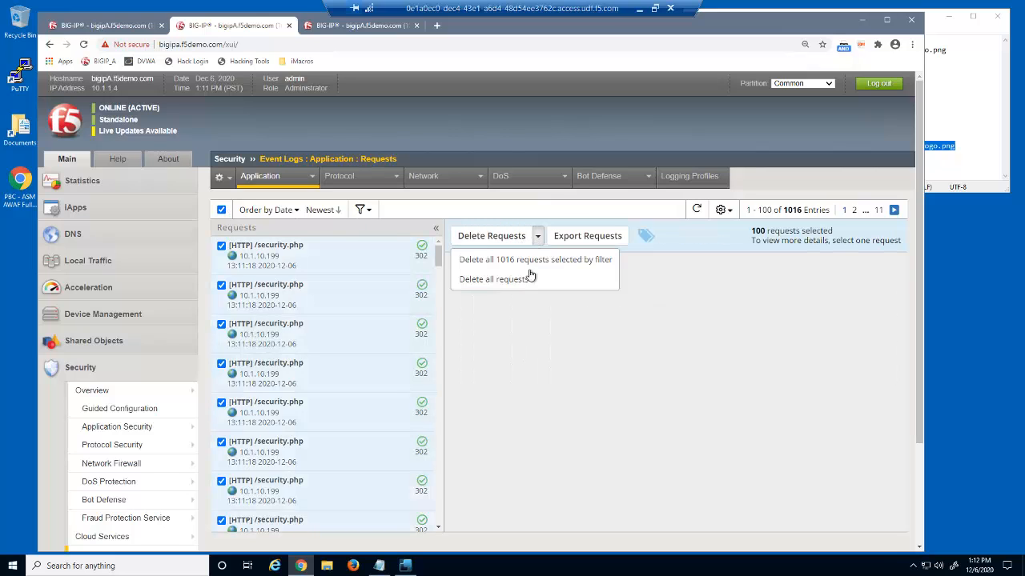
{"action": "left_click", "coordinate": [530, 278]}
{"action": "left_click", "coordinate": [539, 118]}
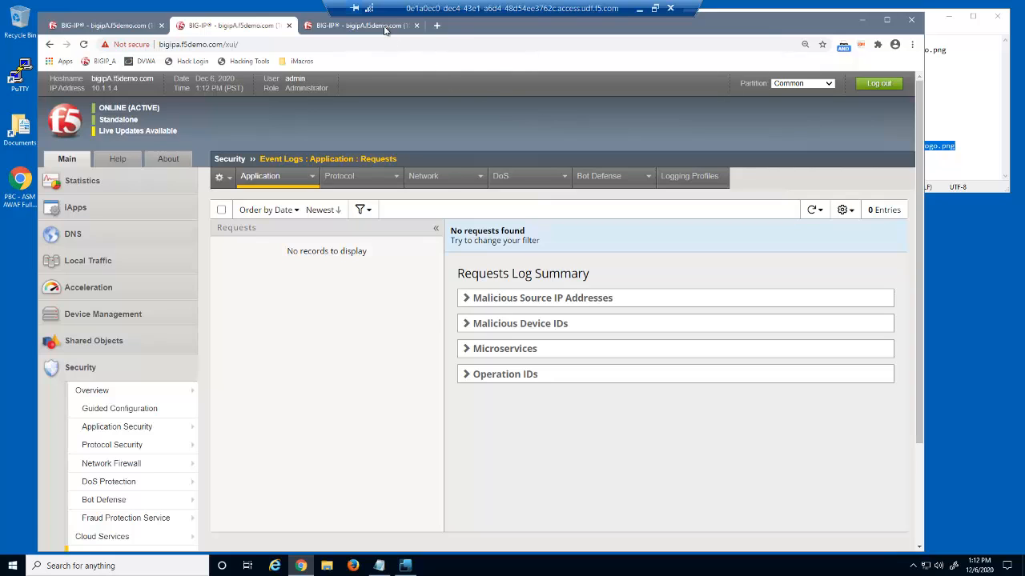
- Start a new DoS protection profile and name it dvwa_dos_profile
{"action": "left_click", "coordinate": [386, 29]}
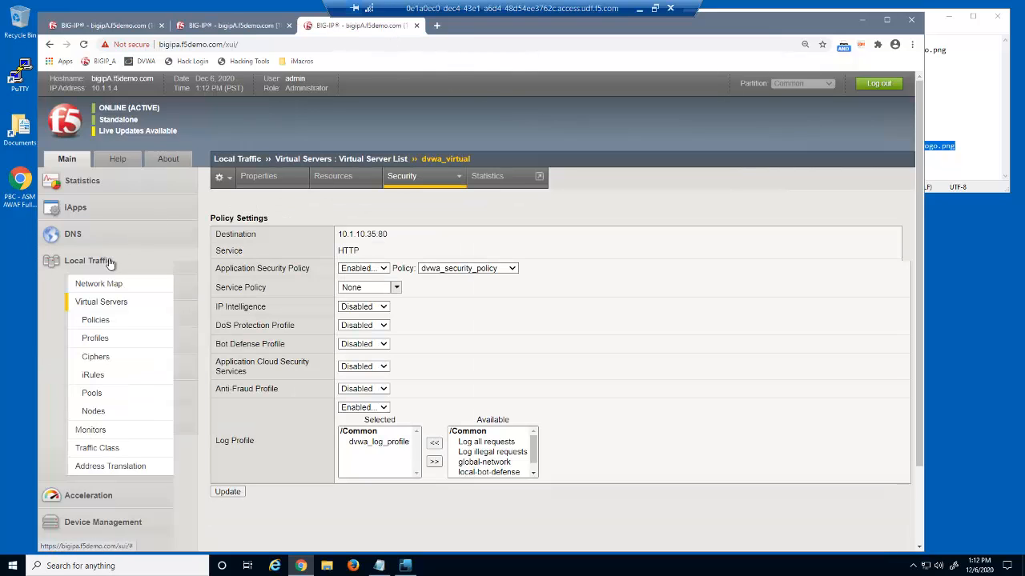
{"action": "mouse_move", "coordinate": [84, 372]}
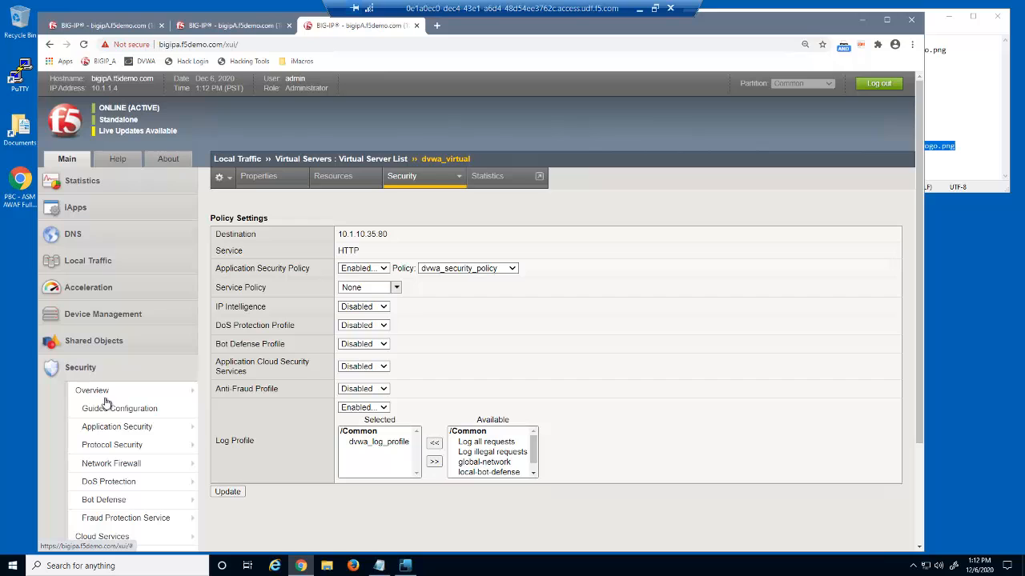
{"action": "mouse_move", "coordinate": [149, 484]}
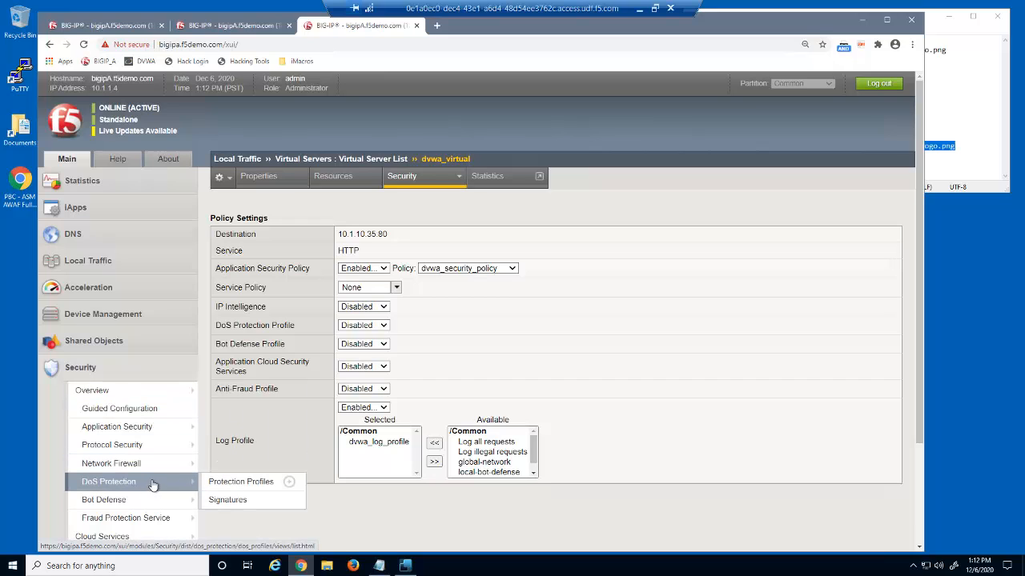
{"action": "left_click", "coordinate": [237, 485]}
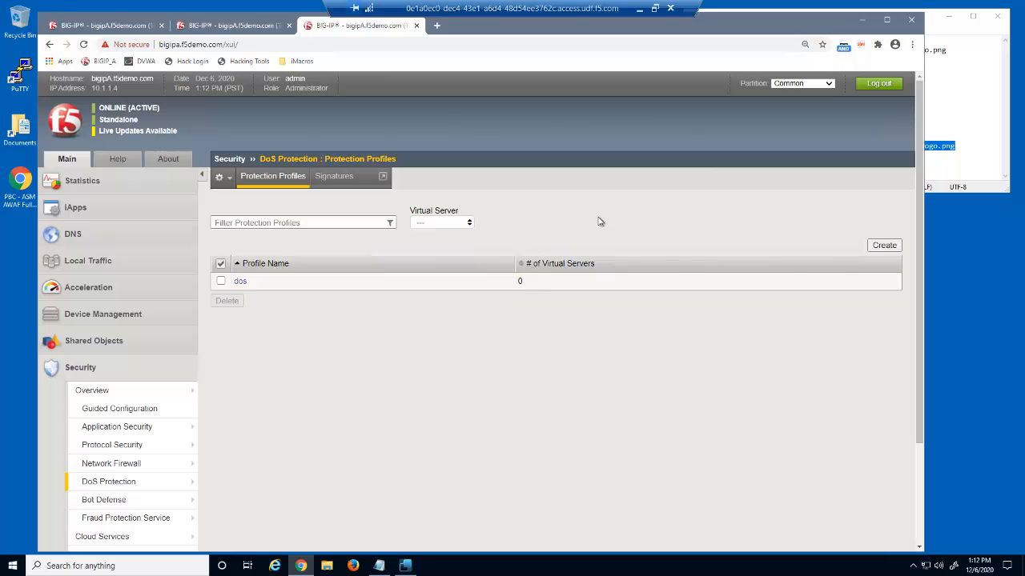
{"action": "left_click", "coordinate": [882, 246]}
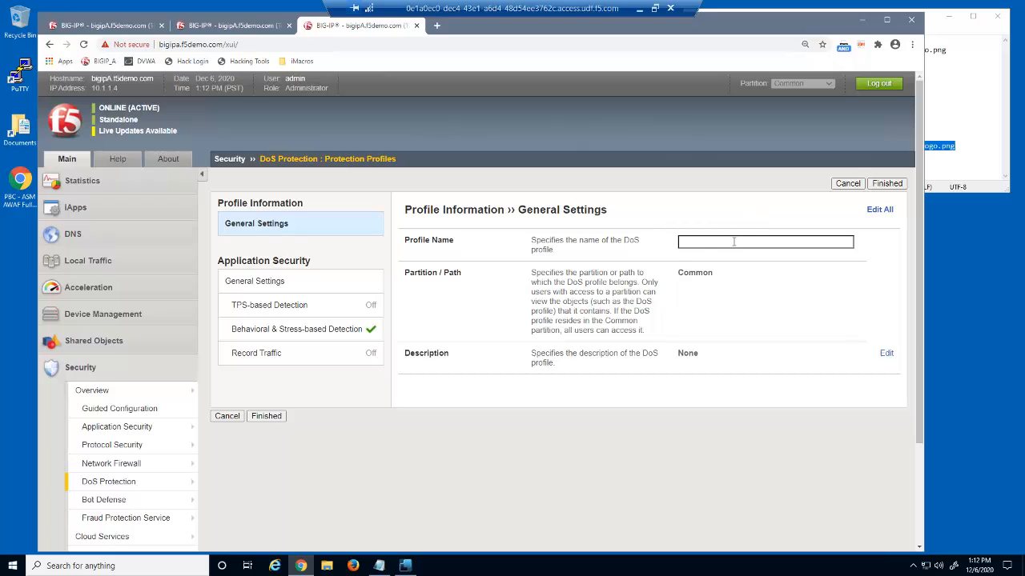
{"action": "type", "text": "dvwa_"}
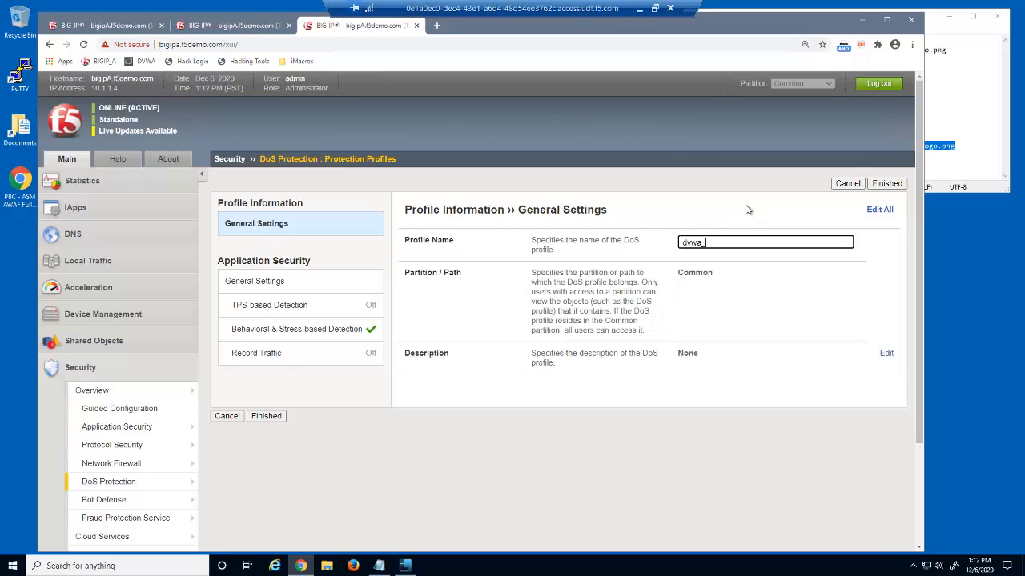
{"action": "type", "text": "dos_profile"}
{"action": "left_click", "coordinate": [745, 210]}
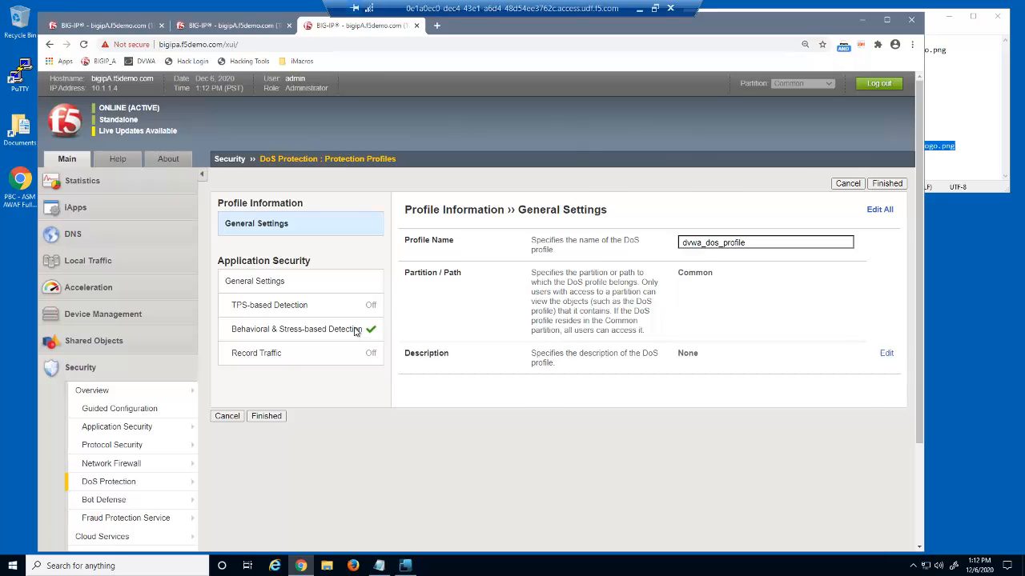
- Set the operation mode of the profile's Behavioral & Stress-based Detection to Off
{"action": "left_click", "coordinate": [357, 332]}
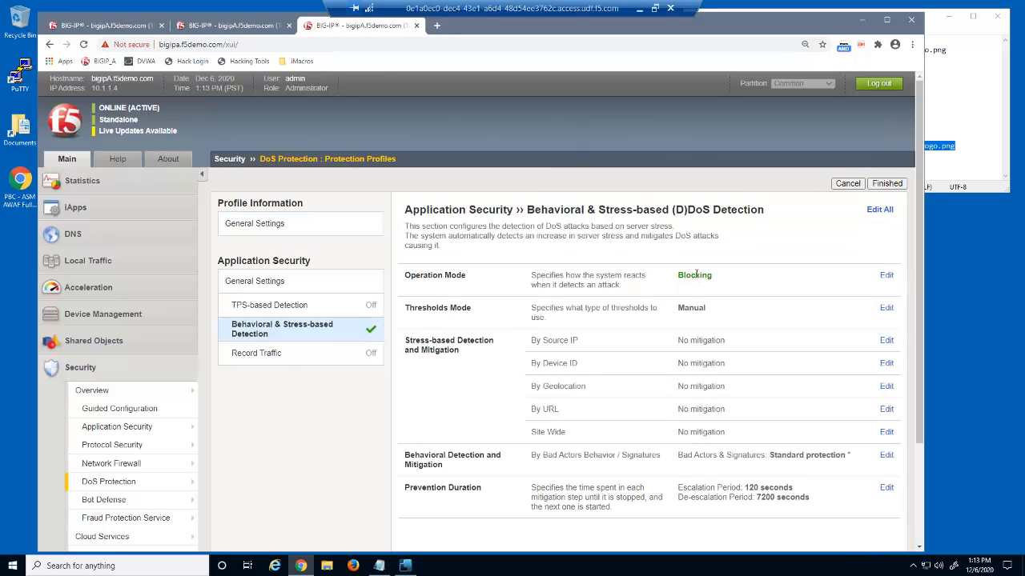
{"action": "left_click", "coordinate": [690, 275]}
{"action": "left_click", "coordinate": [697, 277]}
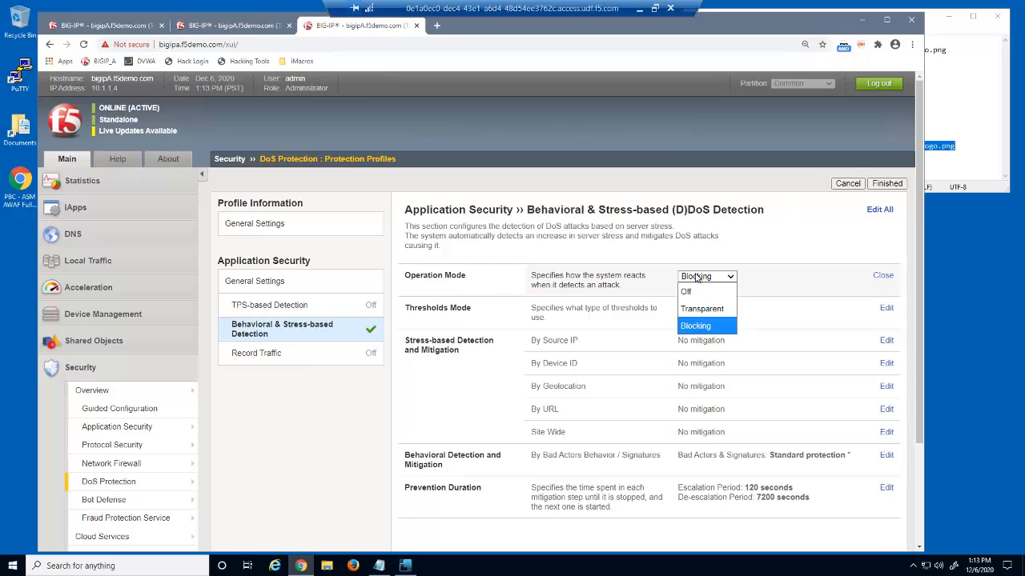
{"action": "left_click", "coordinate": [708, 292]}
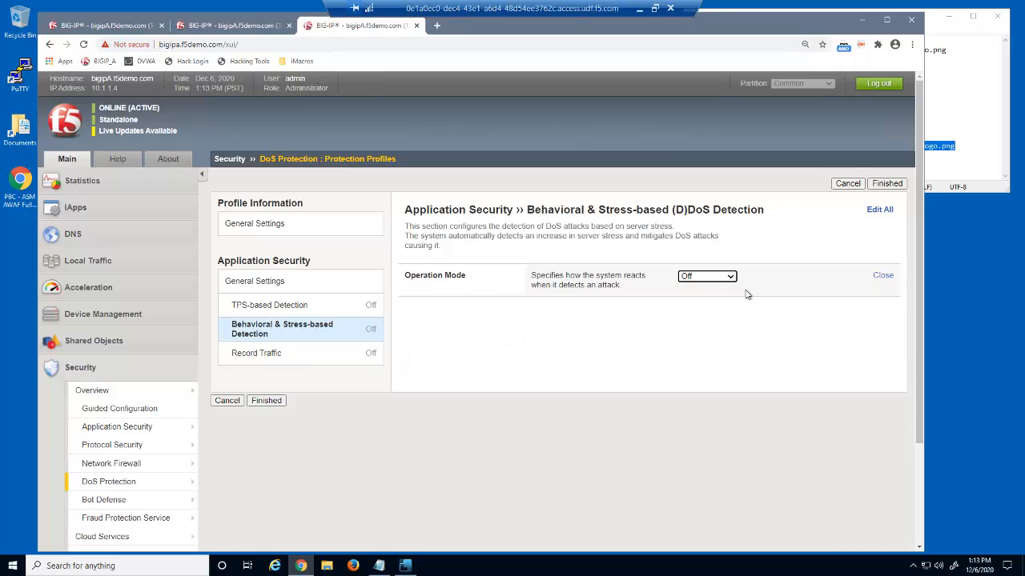
- Set the operation mode of the profile's TPS-based Detection to Blocking
{"action": "left_click", "coordinate": [352, 309]}
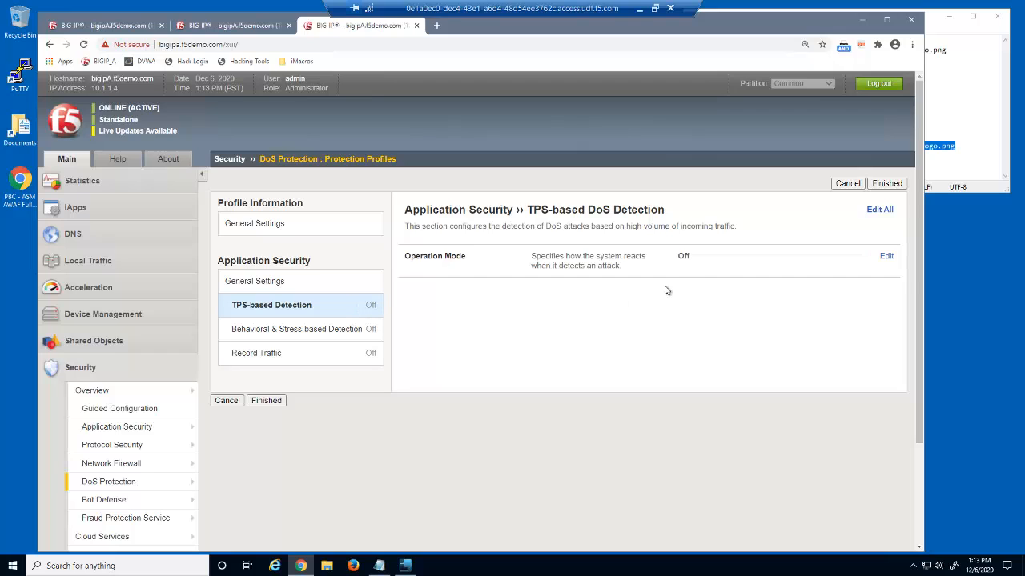
{"action": "left_click", "coordinate": [688, 259]}
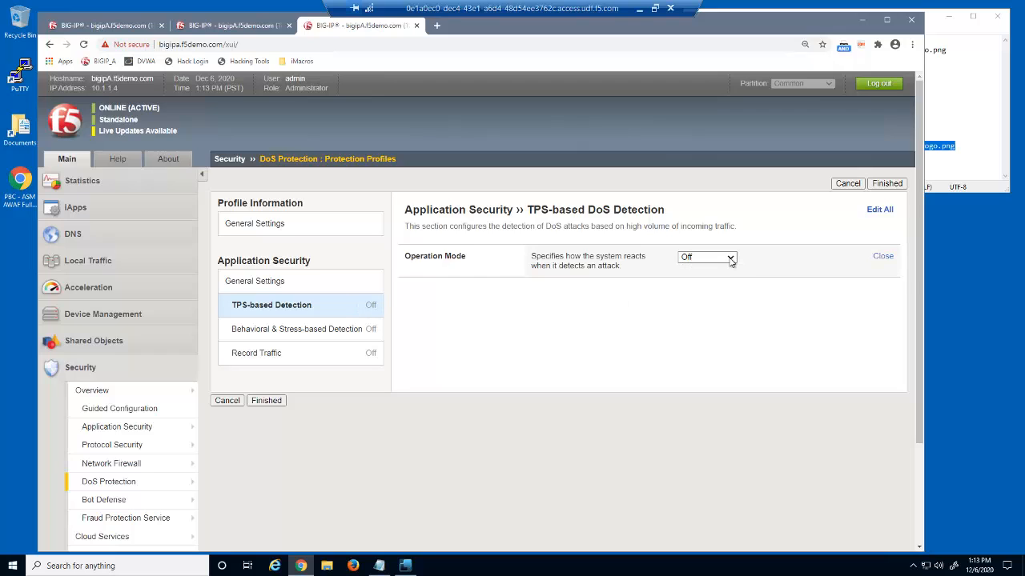
{"action": "left_click", "coordinate": [731, 260]}
{"action": "left_click", "coordinate": [725, 309]}
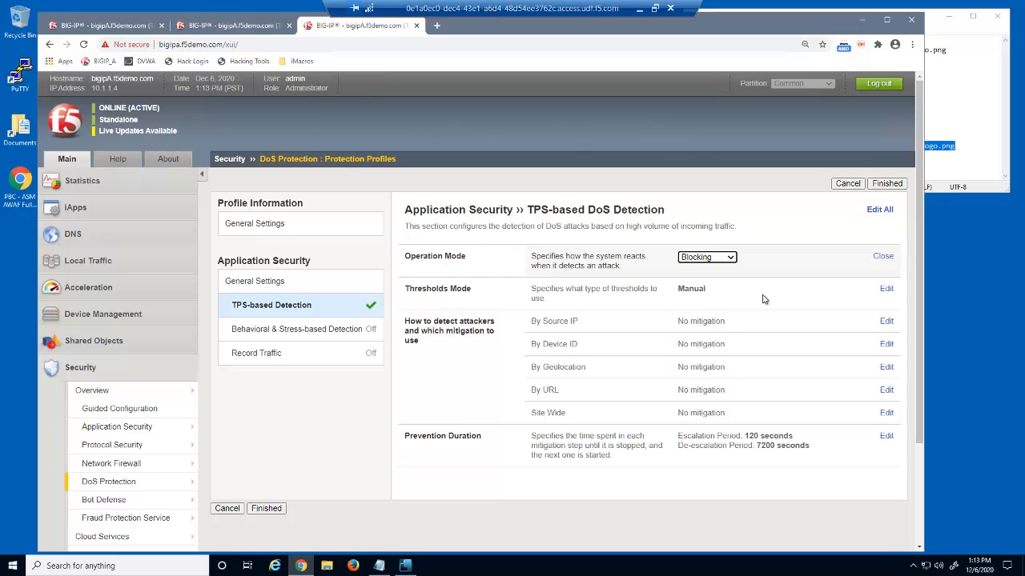
- Enable Client Side Integrity Defense and Request Blocking with Block All as the By Source IP mitigation methods
{"action": "left_click", "coordinate": [886, 323]}
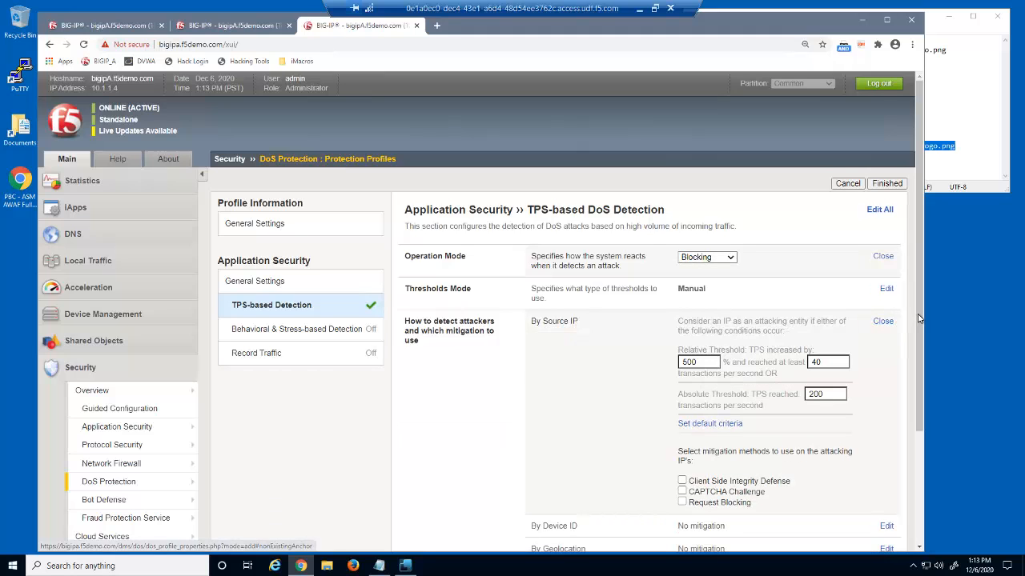
{"action": "left_click_drag", "start_coordinate": [918, 353], "coordinate": [928, 506]}
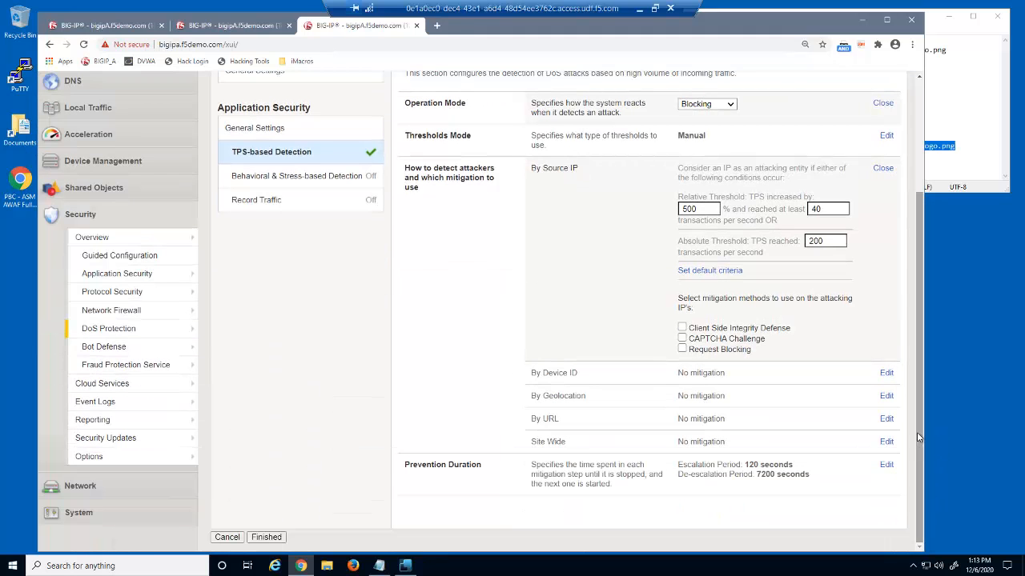
{"action": "left_click", "coordinate": [682, 327]}
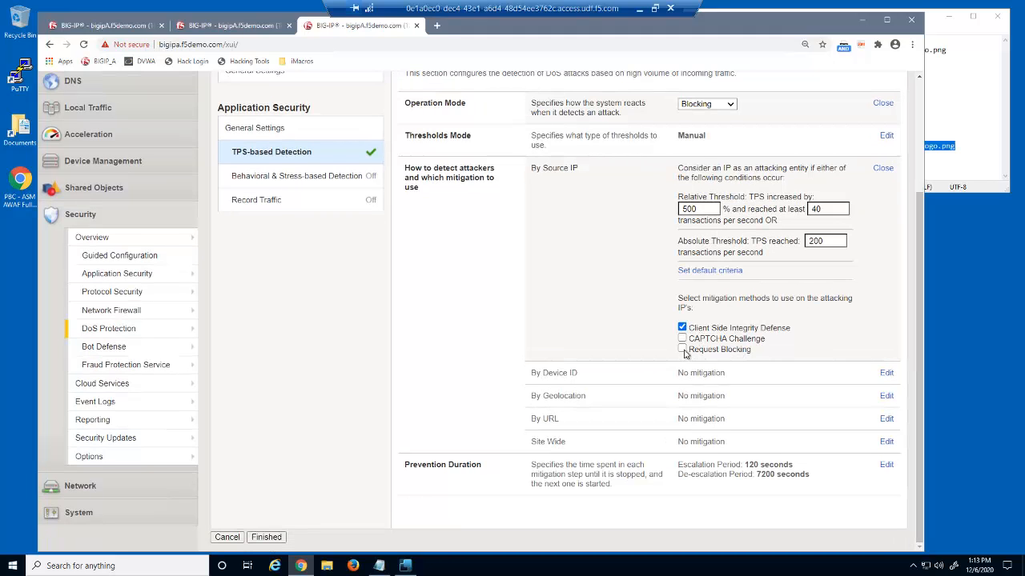
{"action": "left_click", "coordinate": [682, 350]}
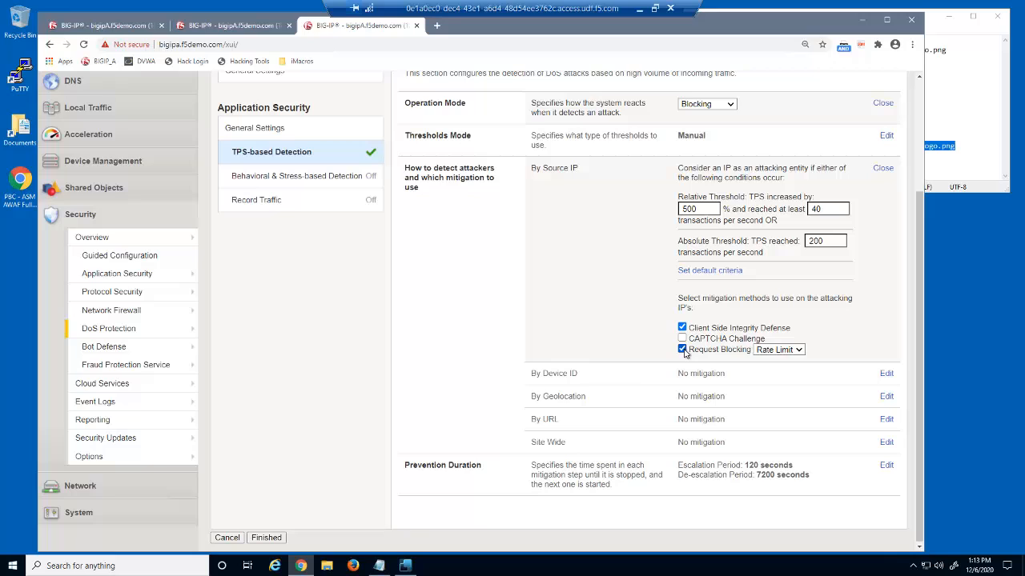
{"action": "left_click", "coordinate": [798, 353]}
{"action": "left_click", "coordinate": [792, 365]}
- Set the By Source IP relative threshold to 5% and at least 5 transactions per second, and the absolute threshold to 5
{"action": "double_click", "coordinate": [695, 209]}
{"action": "type", "text": "5"}
{"action": "key", "text": "Tab"}
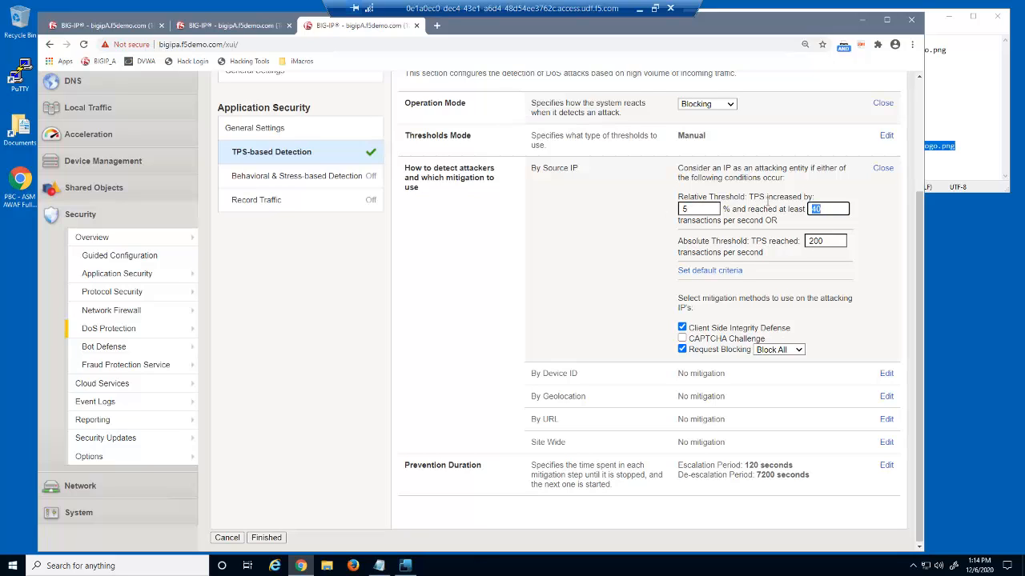
{"action": "type", "text": "5"}
{"action": "key", "text": "Tab"}
{"action": "type", "text": "5"}
- Set the Prevention Duration's escalation period to 5 seconds
{"action": "left_click", "coordinate": [887, 468]}
{"action": "left_click_drag", "start_coordinate": [779, 468], "coordinate": [736, 466]}
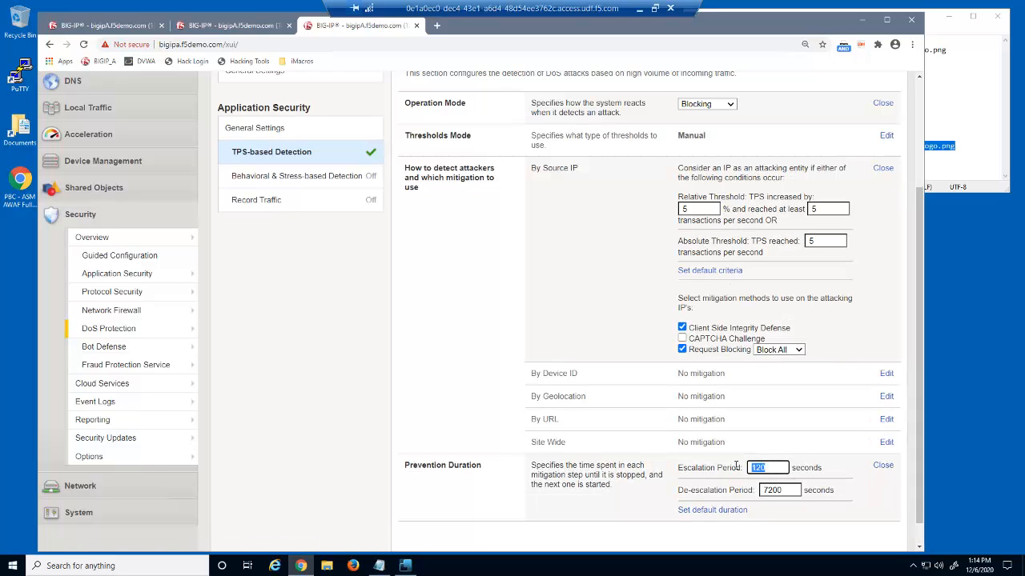
{"action": "type", "text": "5"}
{"action": "left_click", "coordinate": [866, 499]}
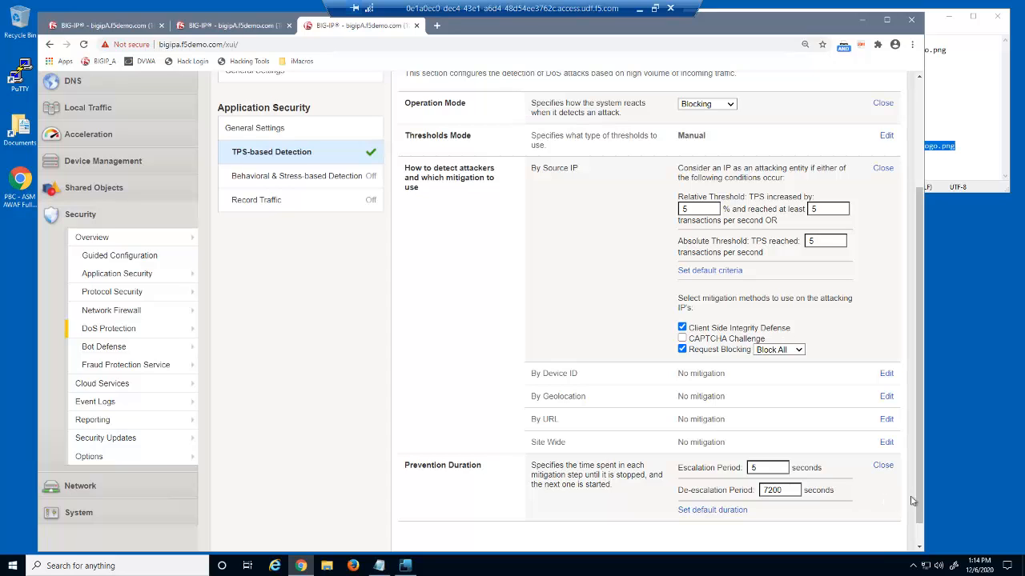
{"action": "scroll", "coordinate": [919, 480], "scroll_direction": "up", "scroll_amount": 2}
{"action": "scroll", "coordinate": [910, 380], "scroll_direction": "up", "scroll_amount": 3}
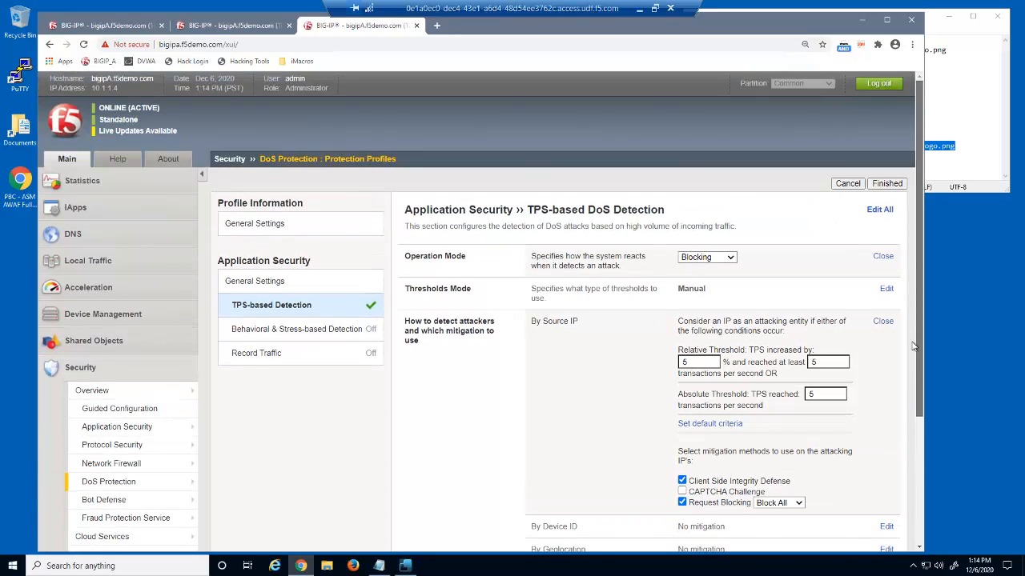
- Save the DoS profile and open the security policy settings of the dvwa_virtual virtual server
{"action": "left_click", "coordinate": [883, 189]}
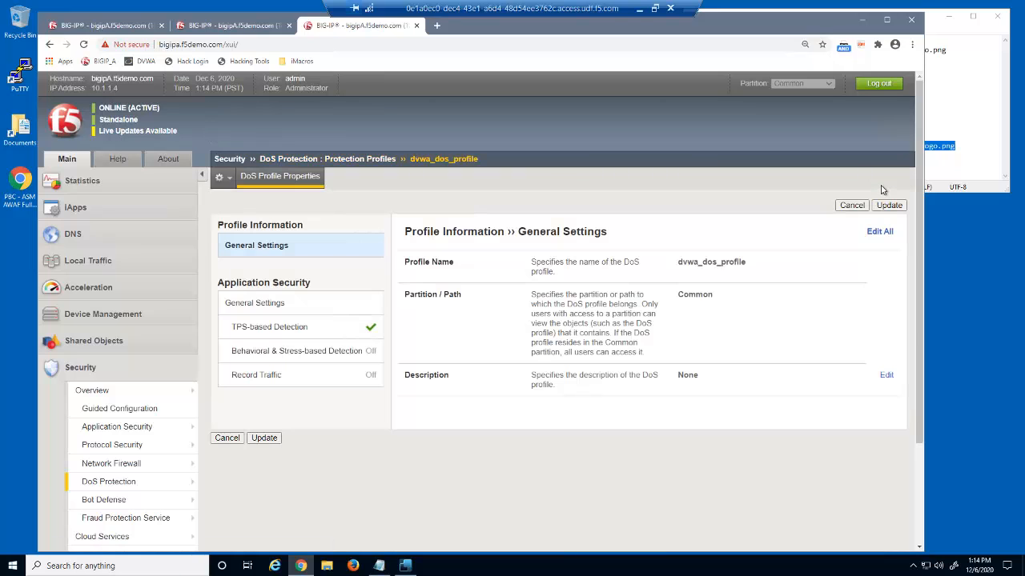
{"action": "left_click", "coordinate": [104, 264]}
{"action": "left_click", "coordinate": [109, 304]}
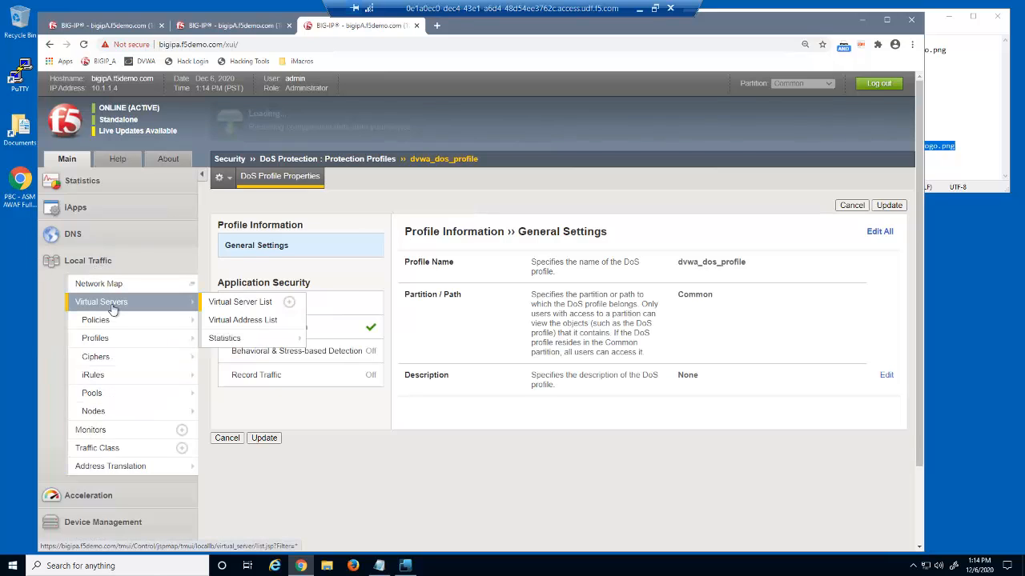
{"action": "left_click", "coordinate": [297, 251]}
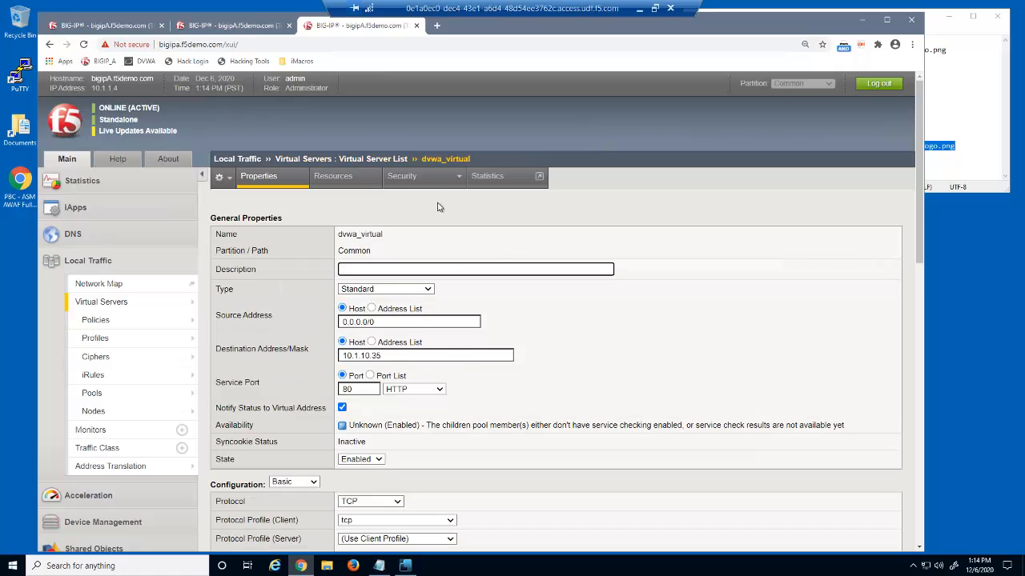
{"action": "mouse_move", "coordinate": [422, 178]}
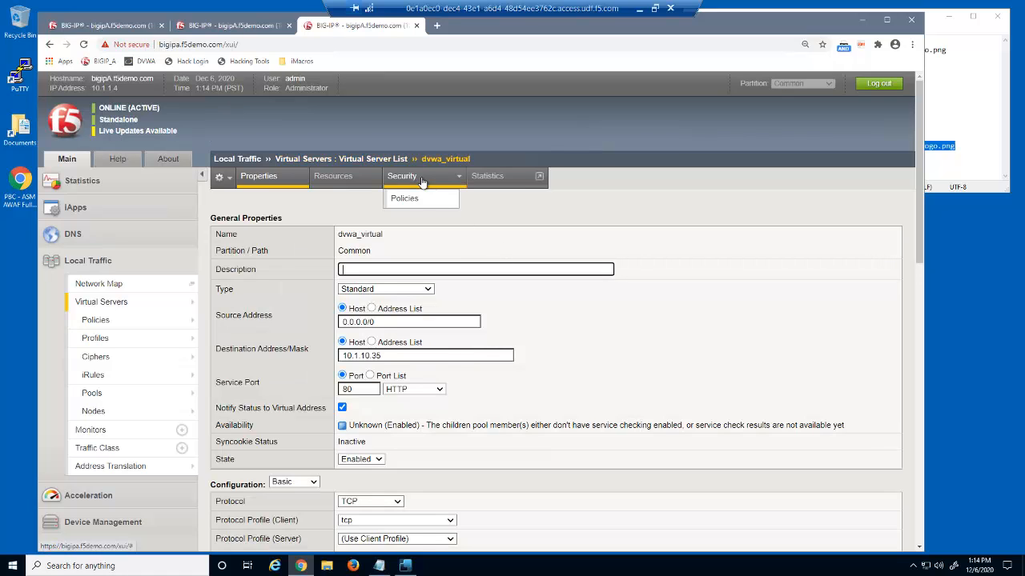
{"action": "left_click", "coordinate": [404, 199]}
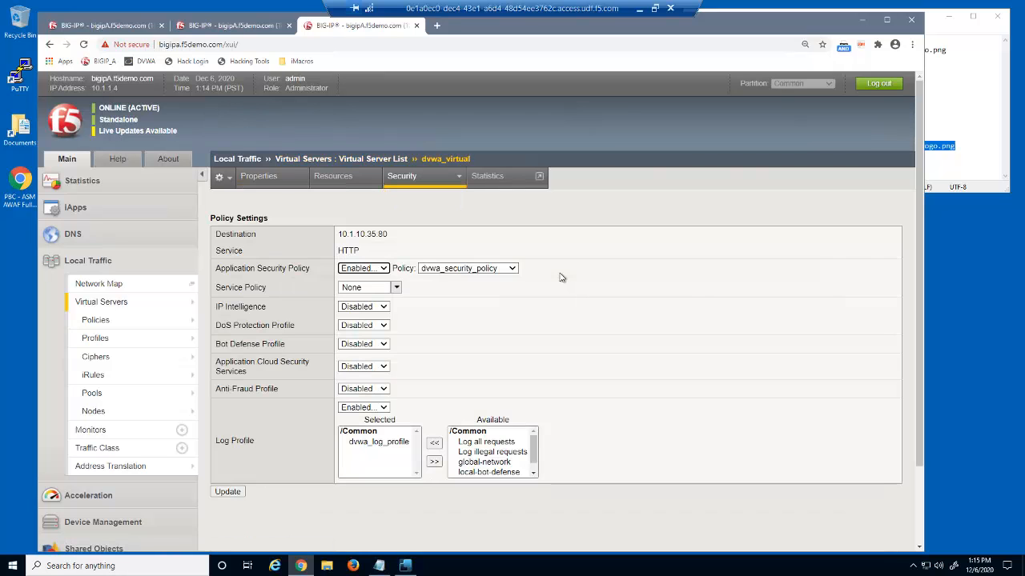
- Enable the DoS Protection Profile on dvwa_virtual and assign dvwa_dos_profile
{"action": "left_click", "coordinate": [383, 325]}
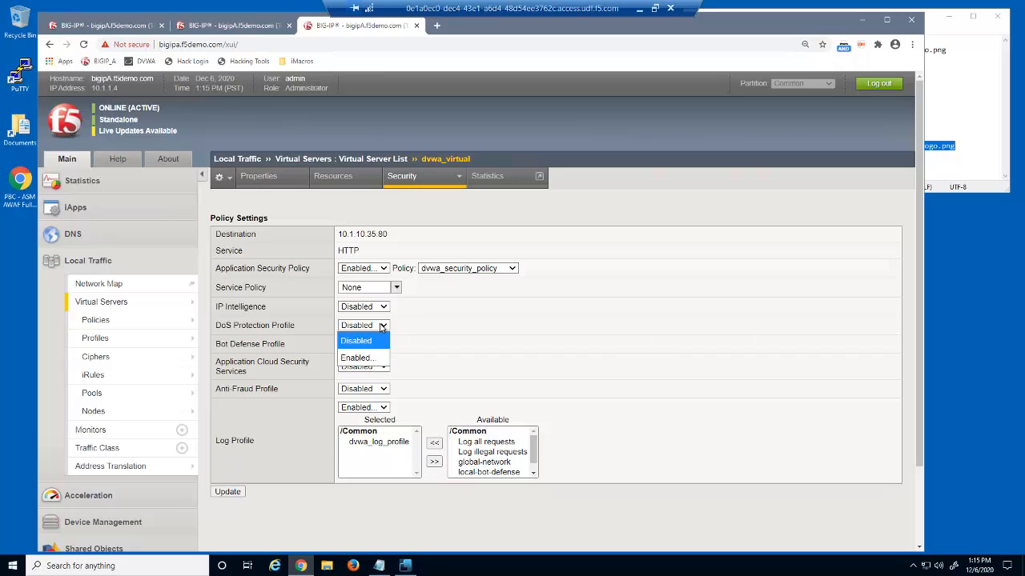
{"action": "left_click", "coordinate": [380, 359]}
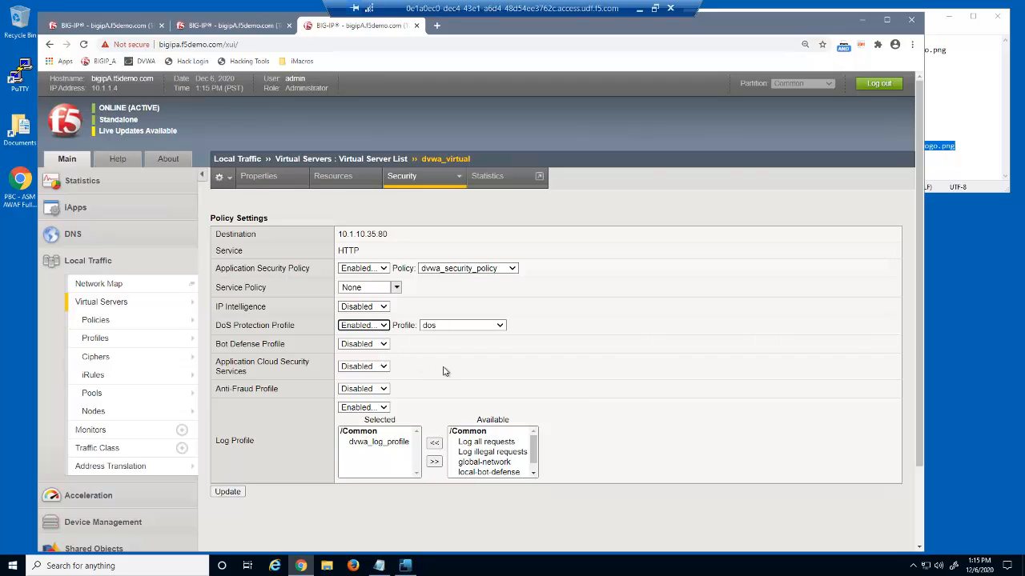
{"action": "left_click", "coordinate": [502, 326]}
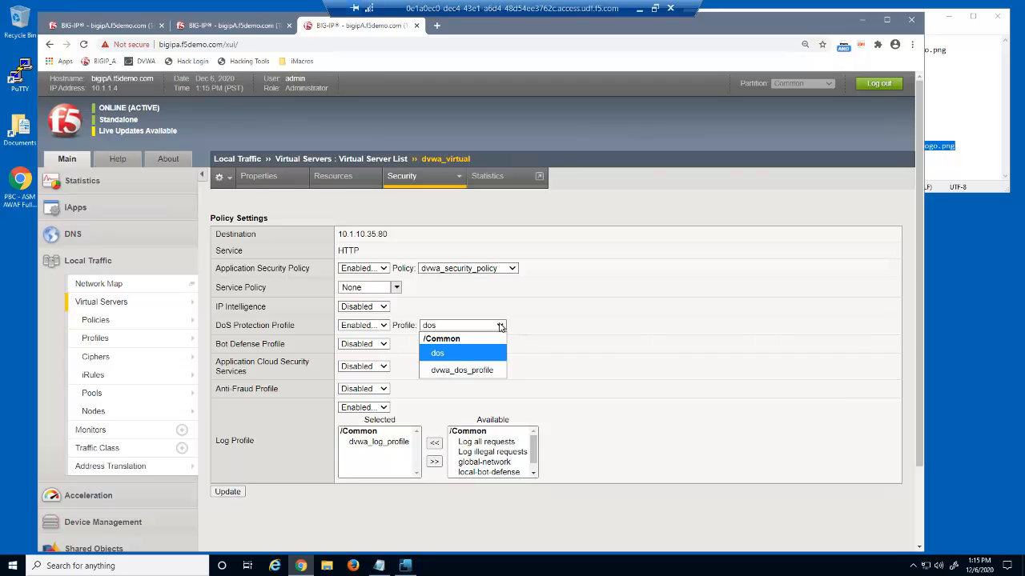
{"action": "left_click", "coordinate": [492, 370]}
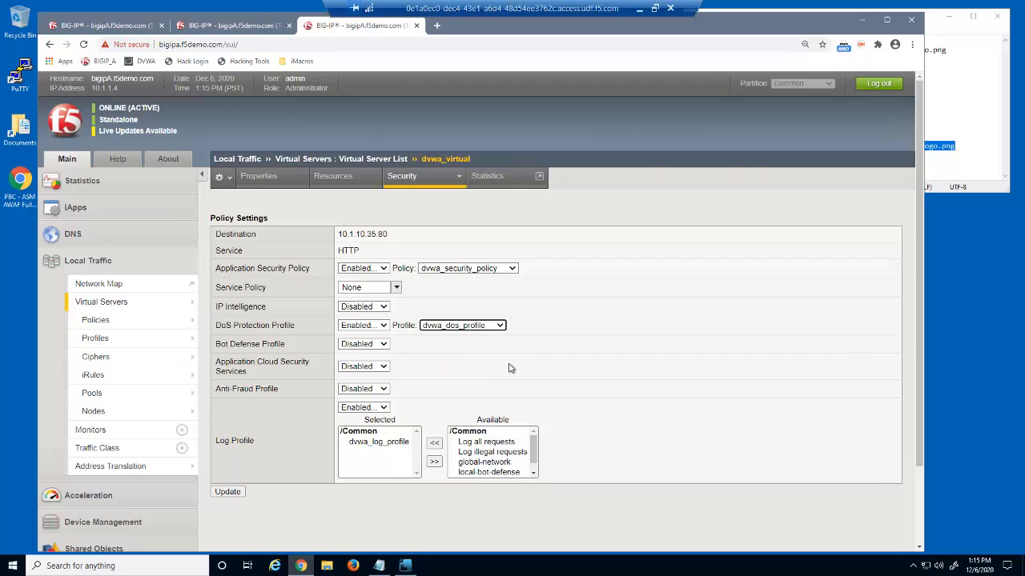
- Enable the Bot Defense Profile with dvwa_bot_defense_profile and apply the virtual server's policy settings
{"action": "left_click", "coordinate": [388, 346]}
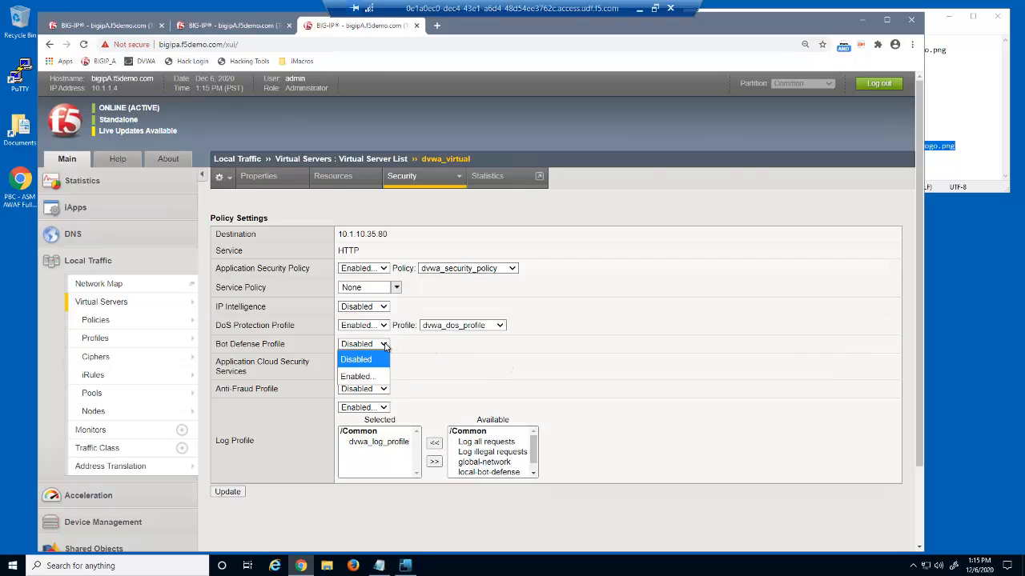
{"action": "left_click", "coordinate": [378, 376]}
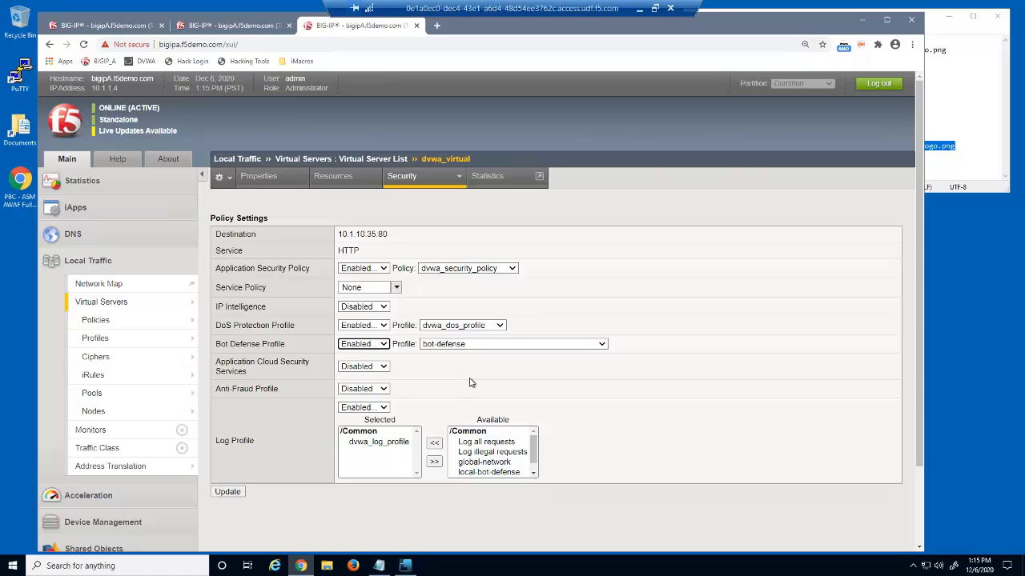
{"action": "left_click", "coordinate": [603, 345]}
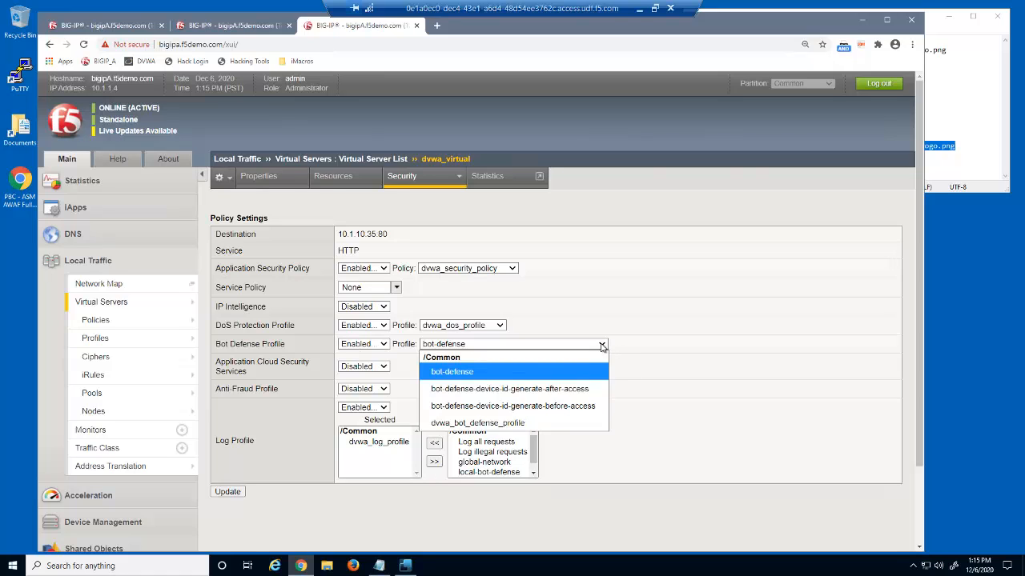
{"action": "left_click", "coordinate": [553, 422]}
{"action": "left_click", "coordinate": [587, 428]}
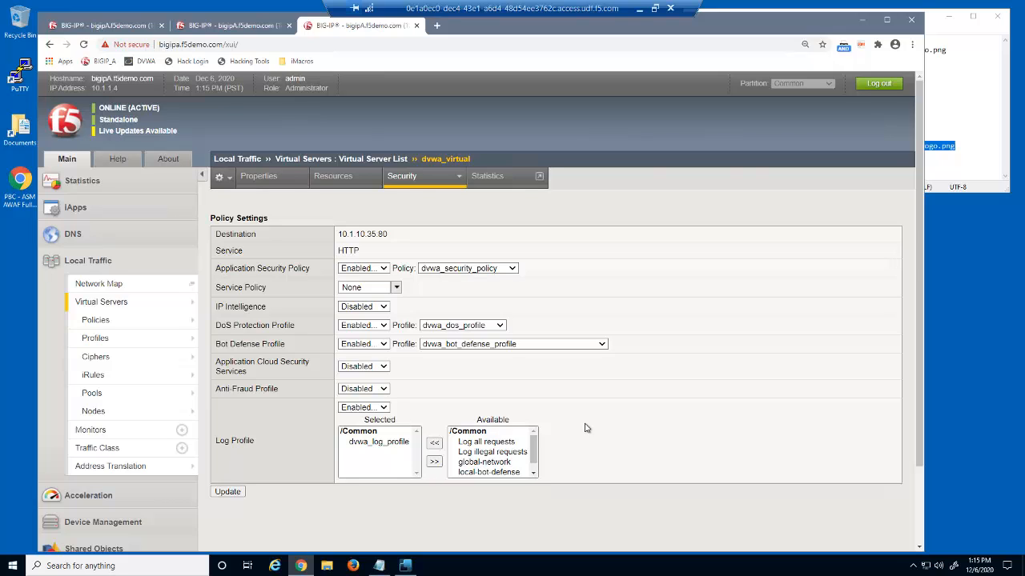
{"action": "left_click", "coordinate": [234, 494]}
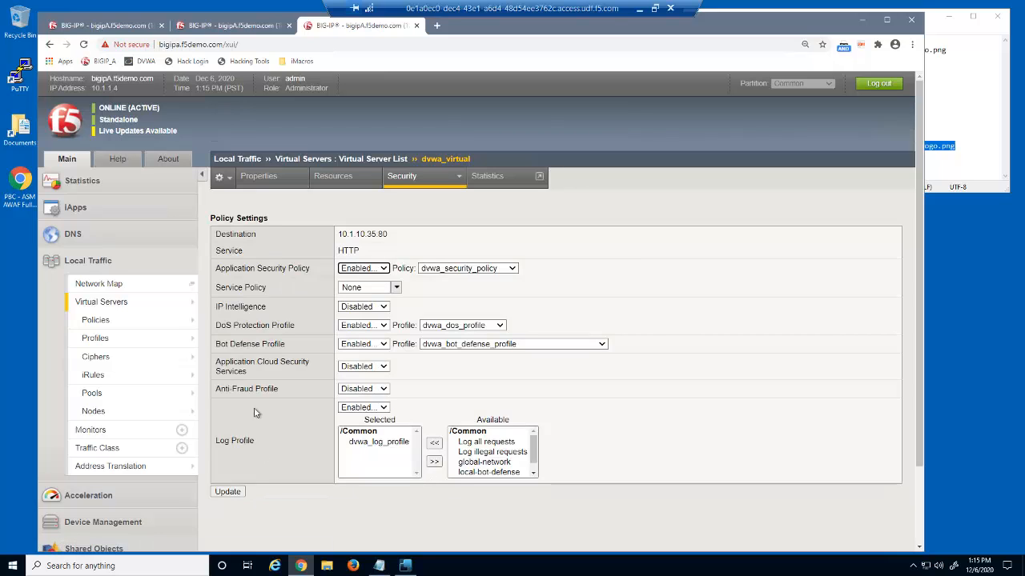
- Open the DoS reporting dashboard and turn on its real-time display
{"action": "left_click", "coordinate": [101, 262]}
{"action": "left_click", "coordinate": [80, 369]}
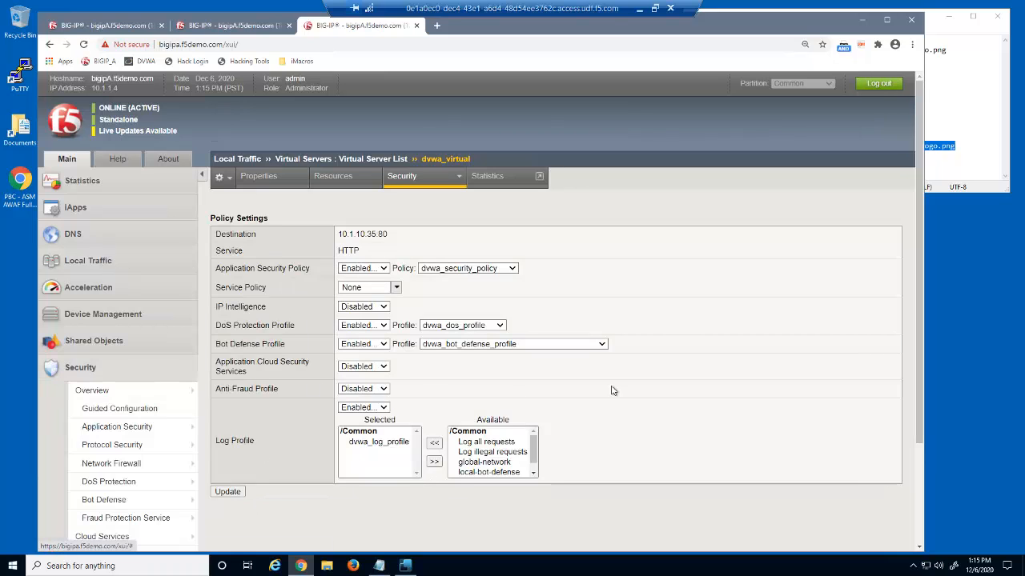
{"action": "left_click_drag", "start_coordinate": [920, 429], "coordinate": [920, 492]}
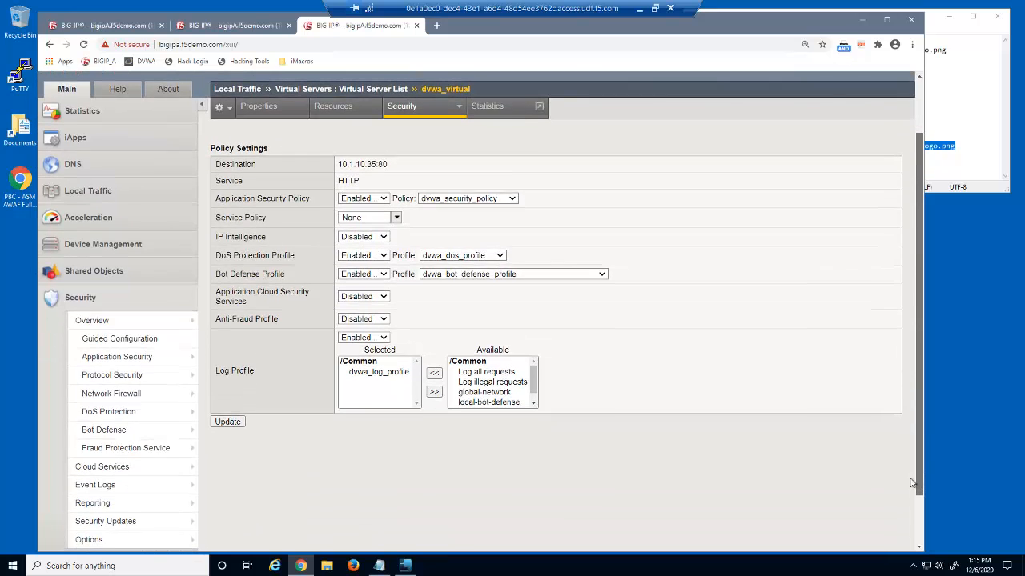
{"action": "mouse_move", "coordinate": [193, 504]}
{"action": "mouse_move", "coordinate": [222, 475]}
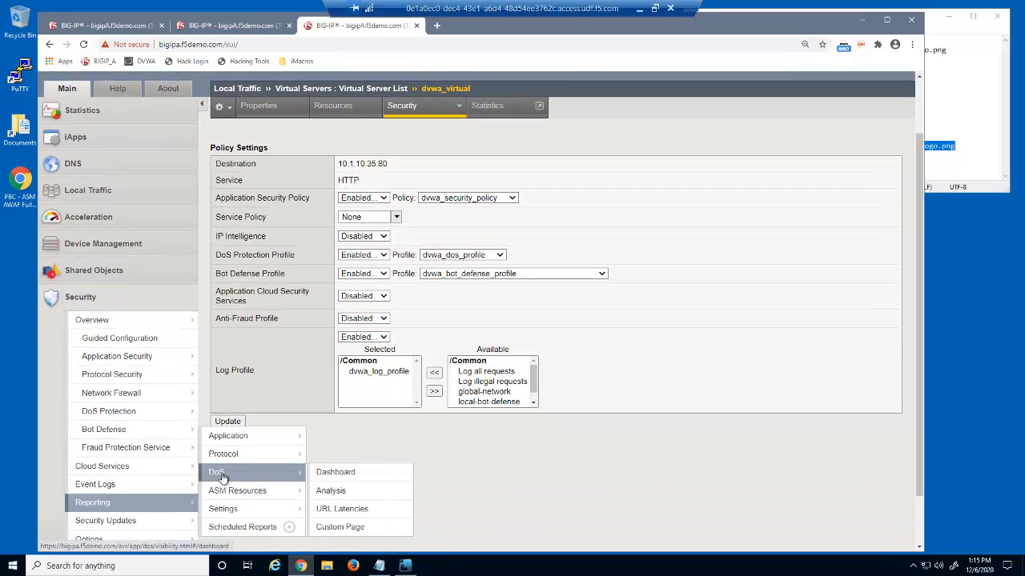
{"action": "left_click", "coordinate": [342, 472]}
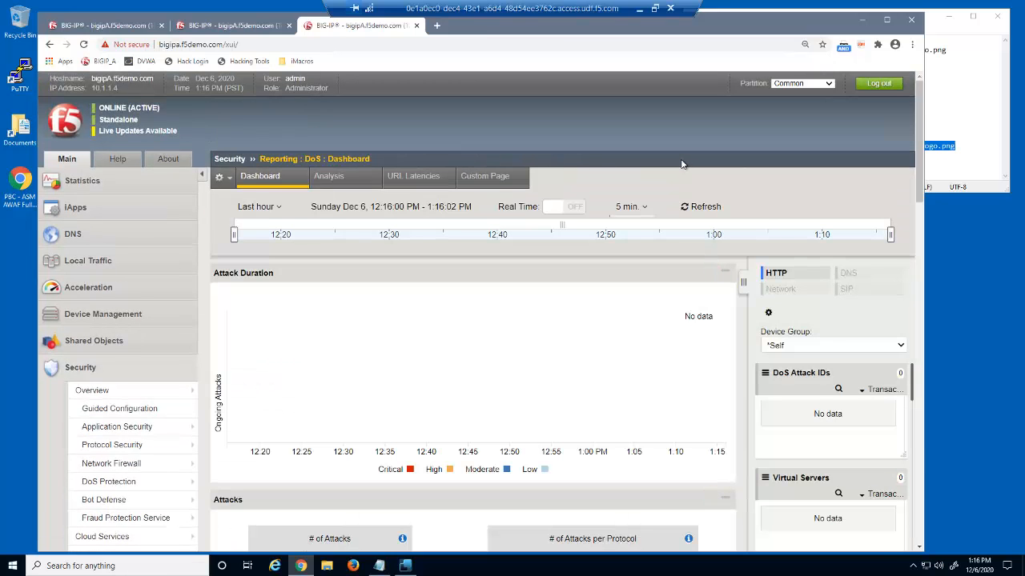
{"action": "left_click", "coordinate": [573, 211]}
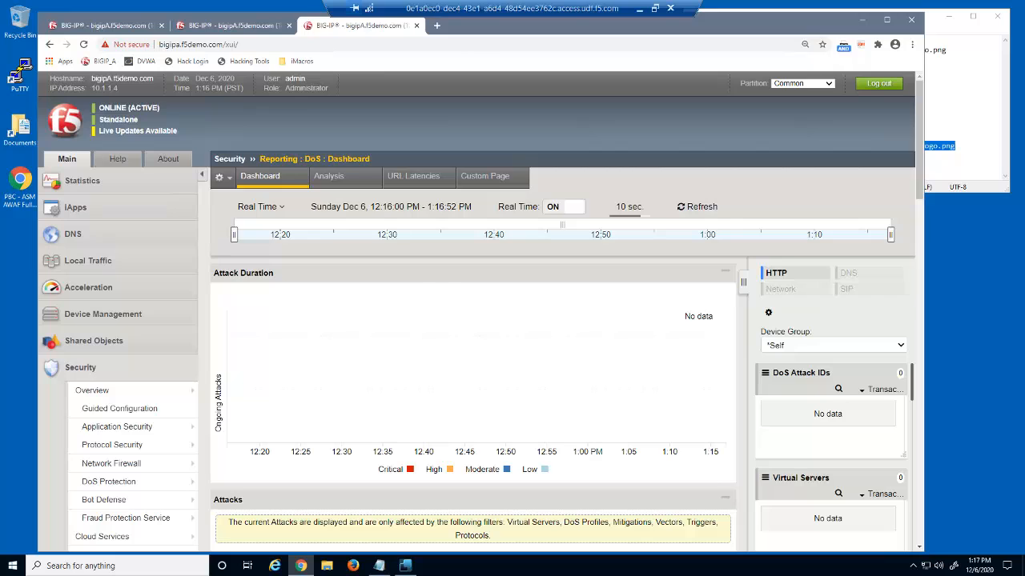
- Switch to the remote Linux desktop and log in to the student account with its password
{"action": "key", "text": "alt+Tab"}
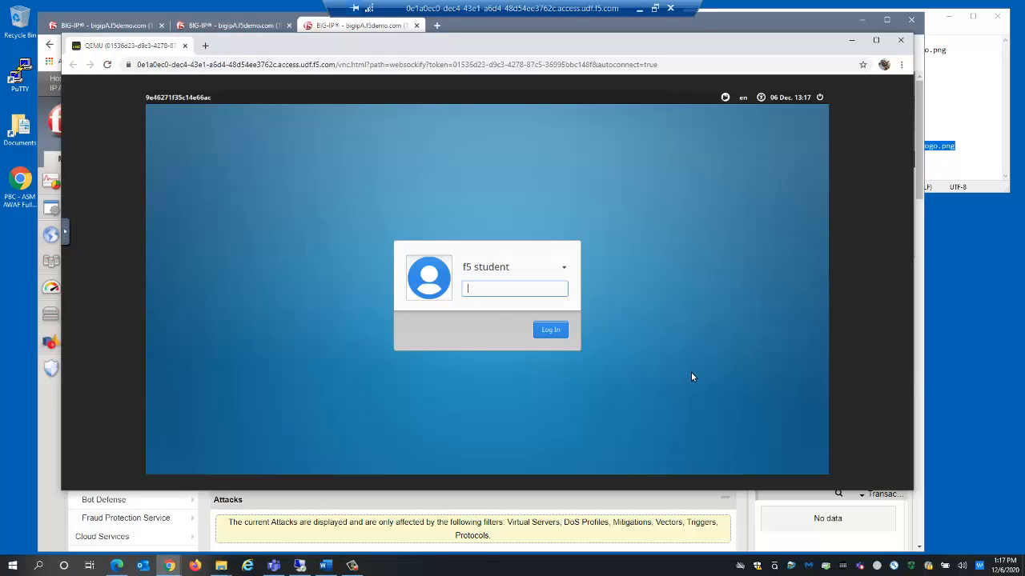
{"action": "type", "text": "•••••••••••••"}
{"action": "key", "text": "Return"}
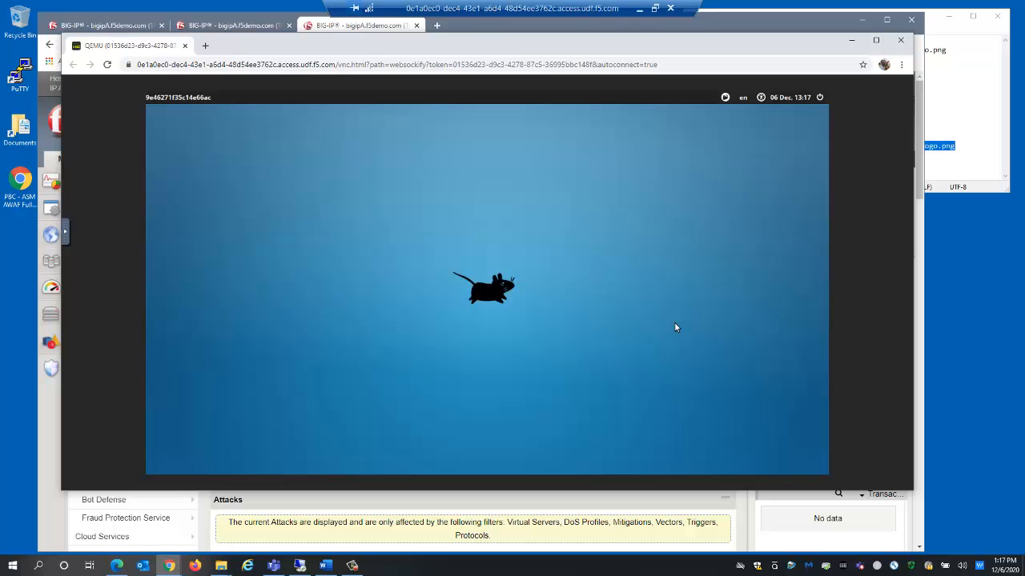
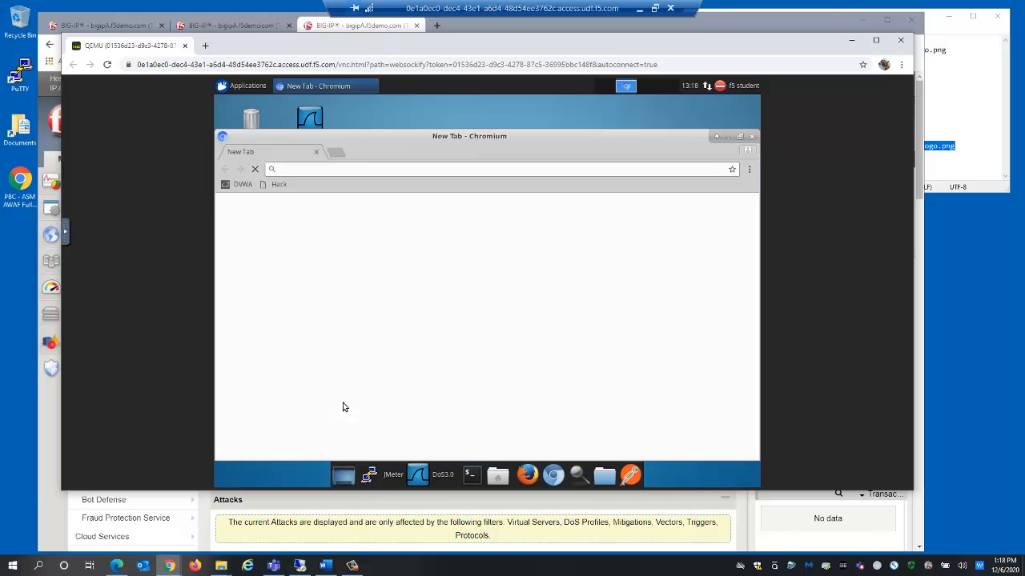
- Load the bookmarked DVWA site in the remote desktop's Chromium, then close the browser
{"action": "left_click", "coordinate": [243, 185]}
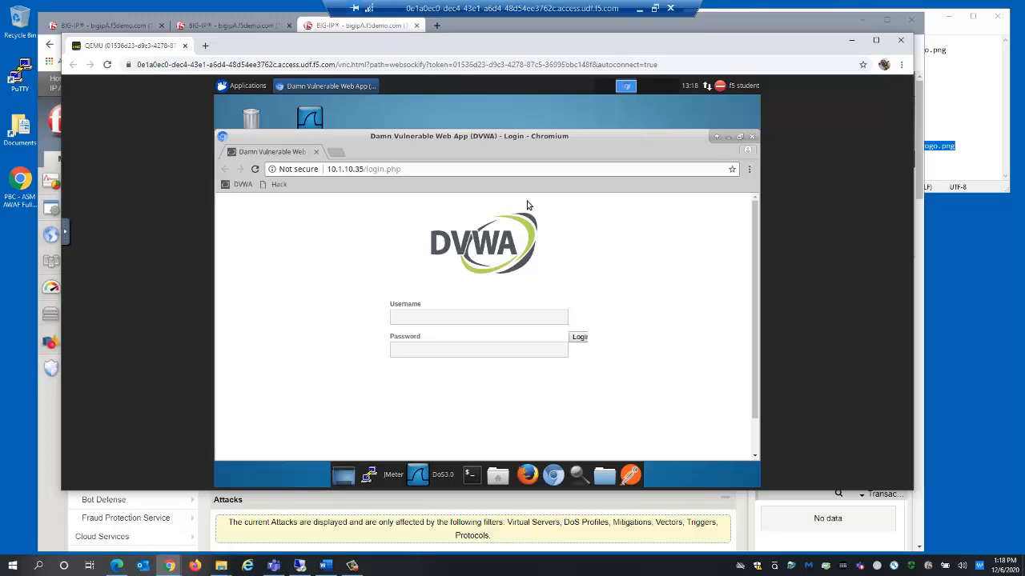
{"action": "left_click", "coordinate": [752, 137]}
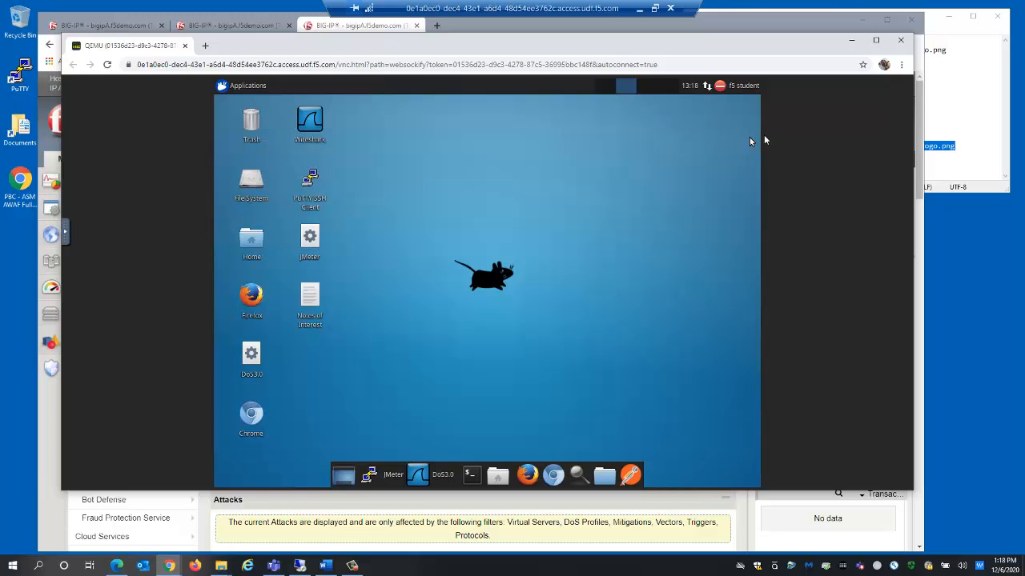
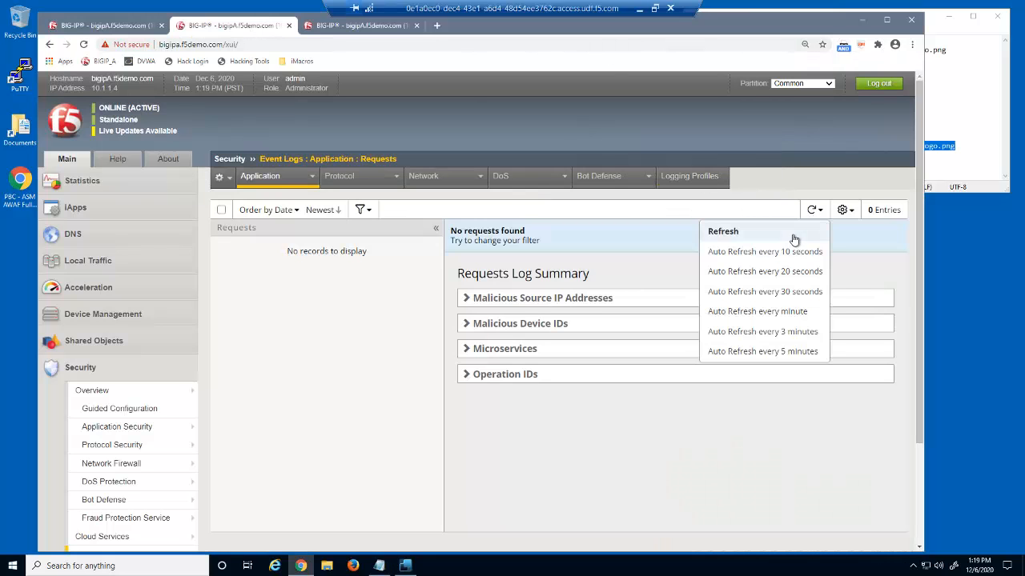
- Refresh and close the application requests log in BIG-IP, then refresh the Bot Defense requests log
{"action": "left_click", "coordinate": [793, 237]}
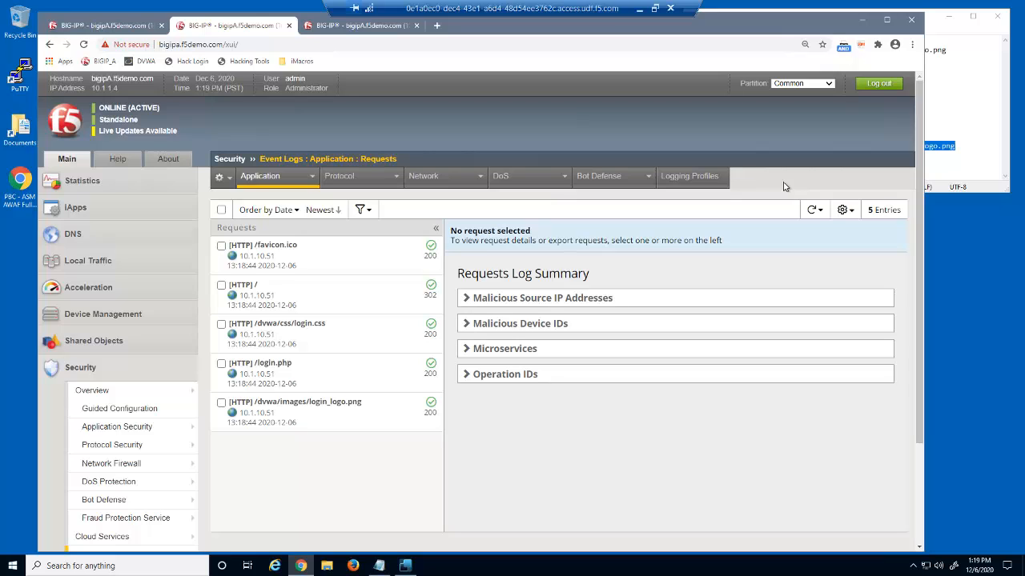
{"action": "left_click", "coordinate": [290, 26]}
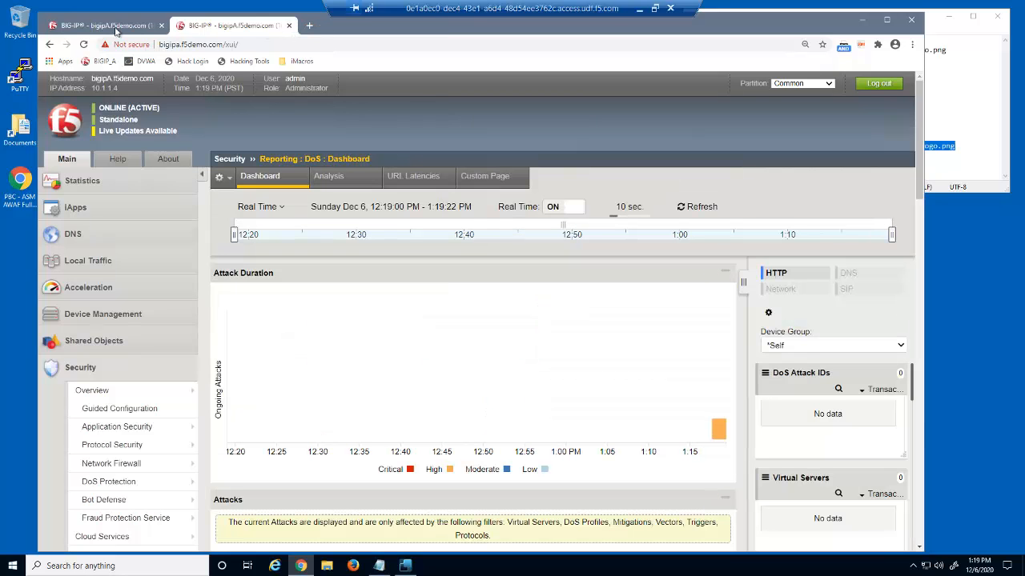
{"action": "left_click", "coordinate": [116, 28]}
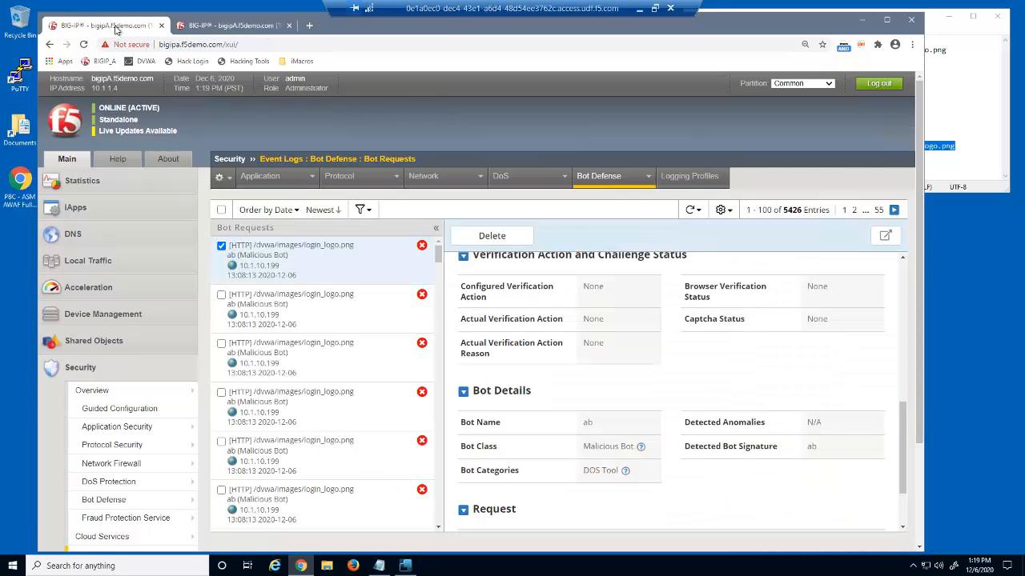
{"action": "left_click", "coordinate": [693, 209]}
{"action": "left_click", "coordinate": [680, 232]}
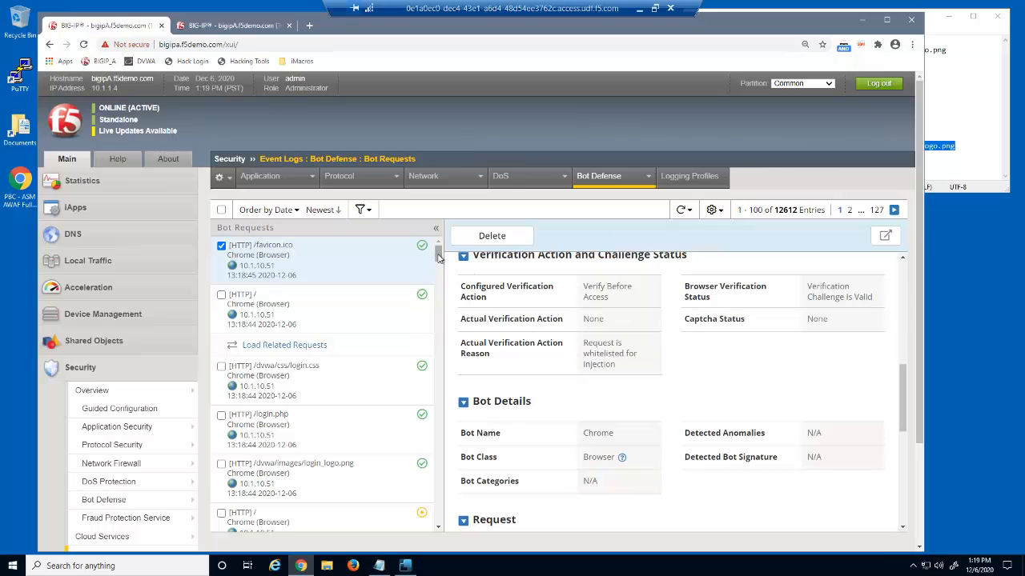
- Select a denied /security.php request from 10.1.10.199 in the bot log and examine its verification, mitigation and source details
{"action": "left_click_drag", "start_coordinate": [438, 257], "coordinate": [438, 277]}
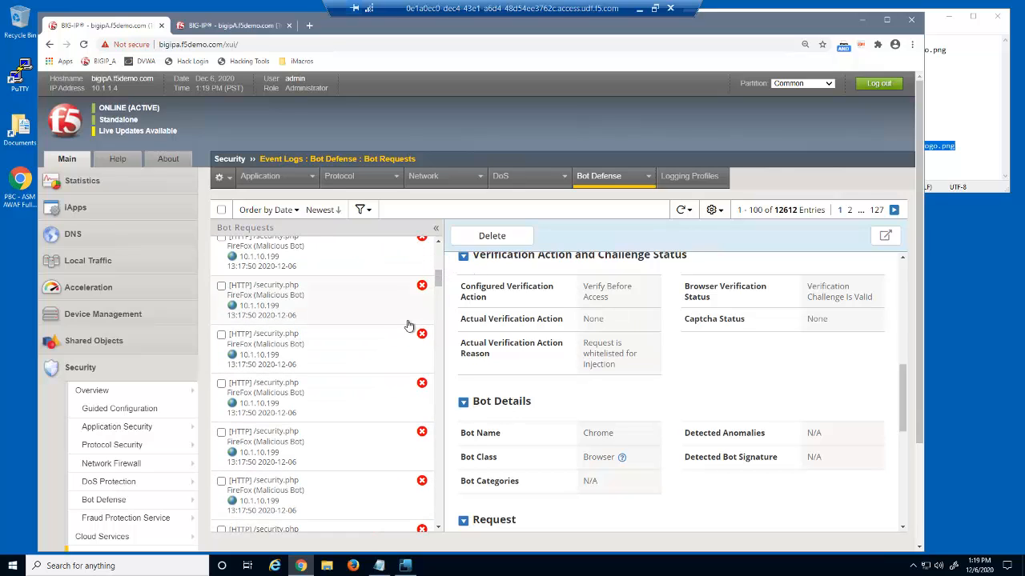
{"action": "left_click", "coordinate": [381, 353]}
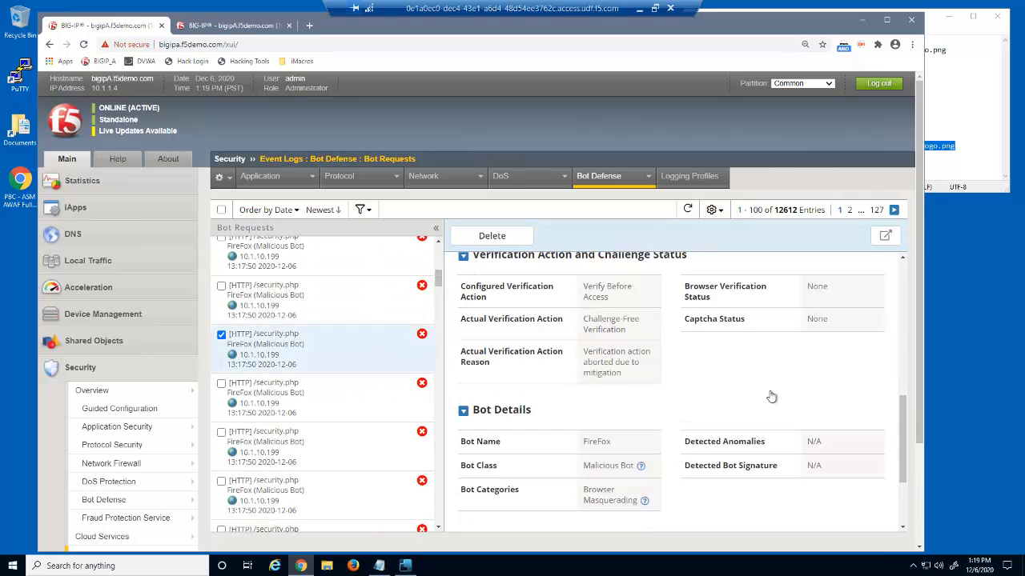
{"action": "left_click_drag", "start_coordinate": [901, 427], "coordinate": [905, 335]}
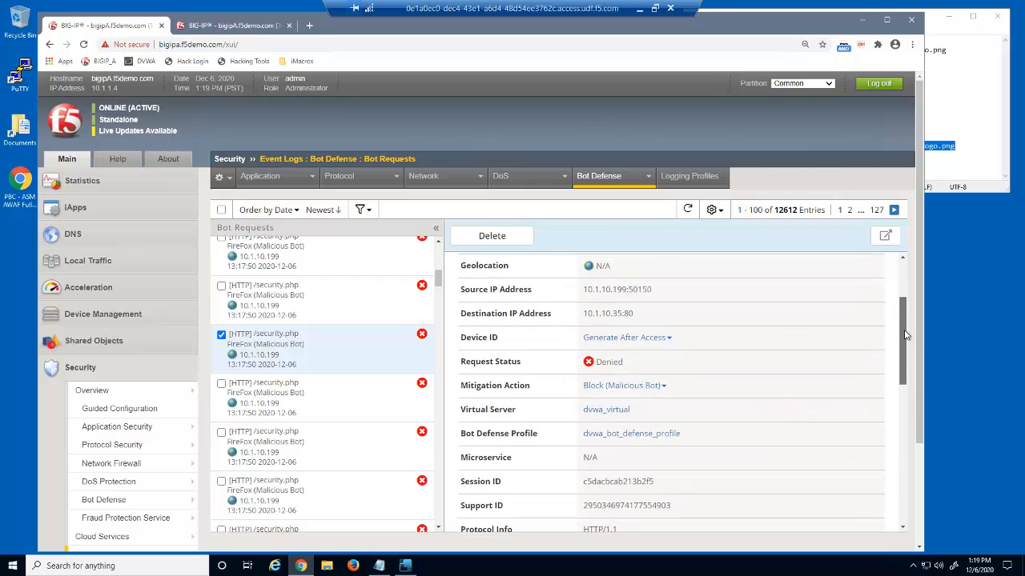
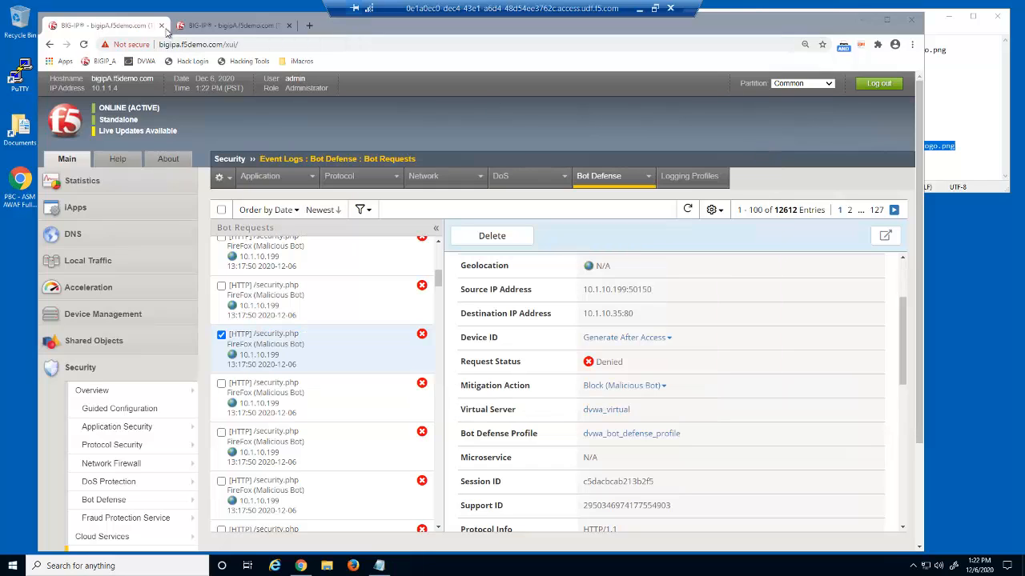
- Close the bot requests log and select the high-severity attack in the DoS dashboard's Attack Duration chart
{"action": "left_click", "coordinate": [162, 26]}
{"action": "left_click", "coordinate": [161, 26]}
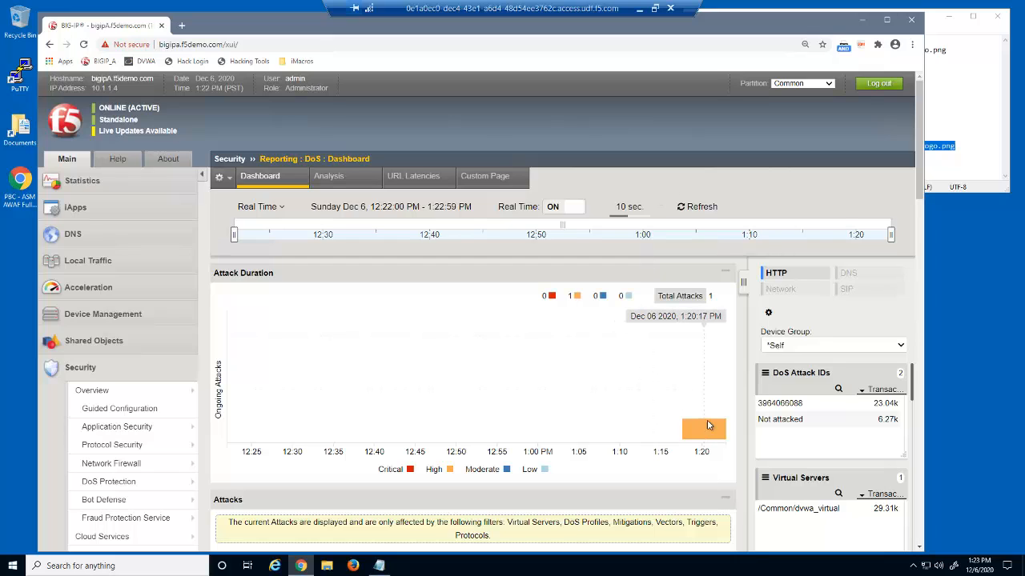
{"action": "mouse_move", "coordinate": [708, 433]}
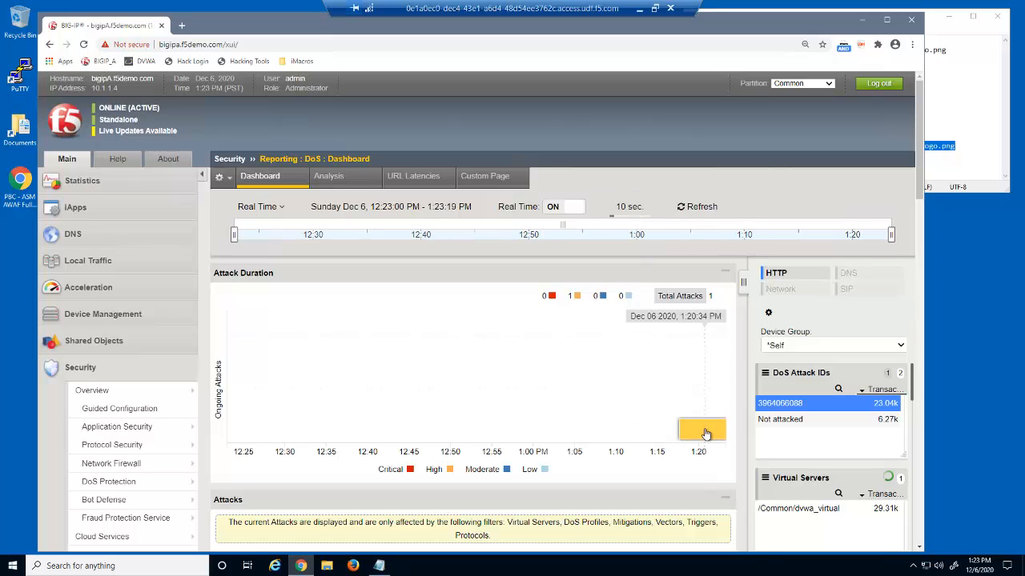
- Hide the Virtual Server, Start Time and End Time columns in the DoS dashboard's attacks table for the selected high-severity attack
{"action": "left_click", "coordinate": [706, 433]}
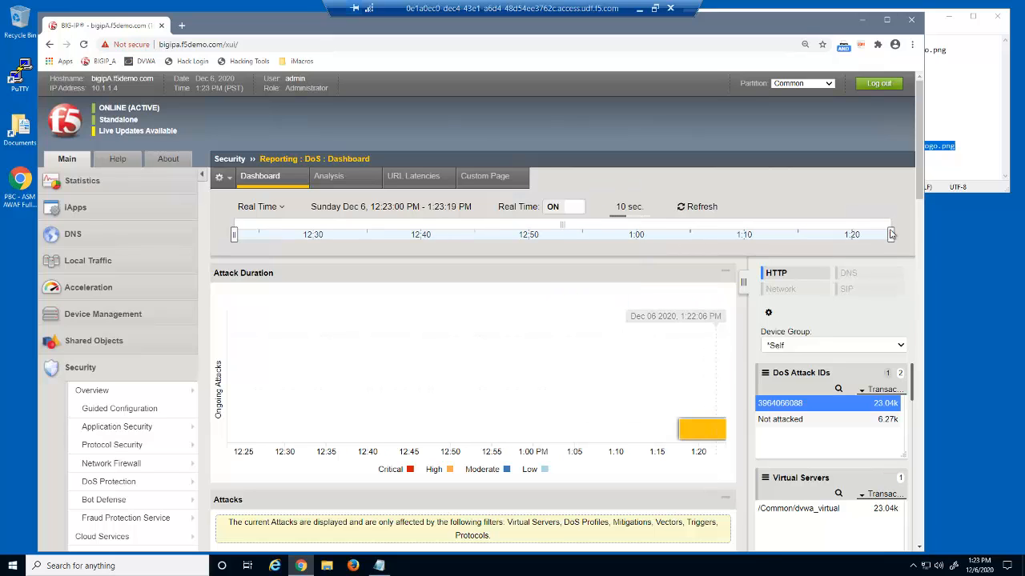
{"action": "left_click_drag", "start_coordinate": [920, 197], "coordinate": [921, 299]}
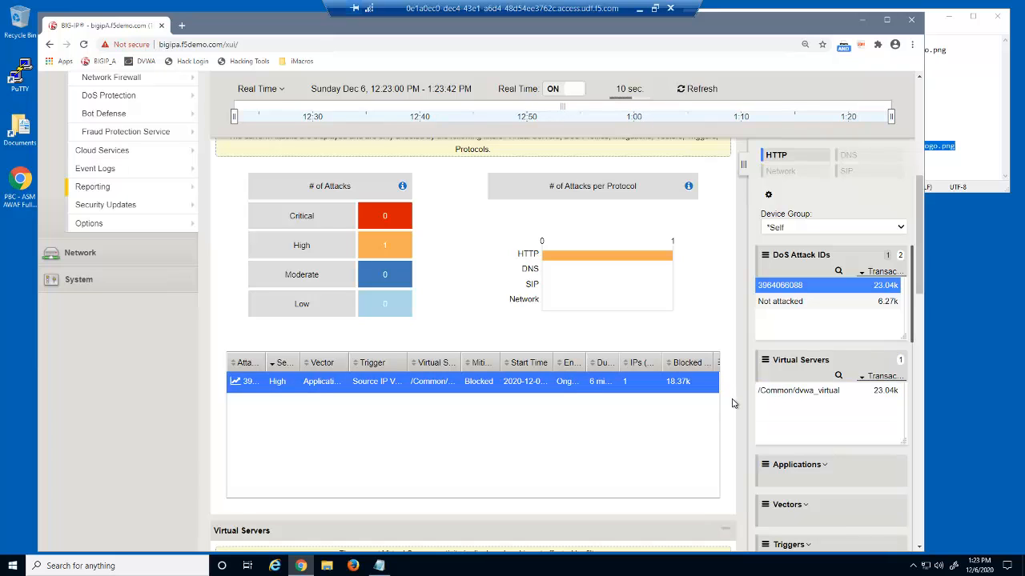
{"action": "left_click", "coordinate": [712, 364]}
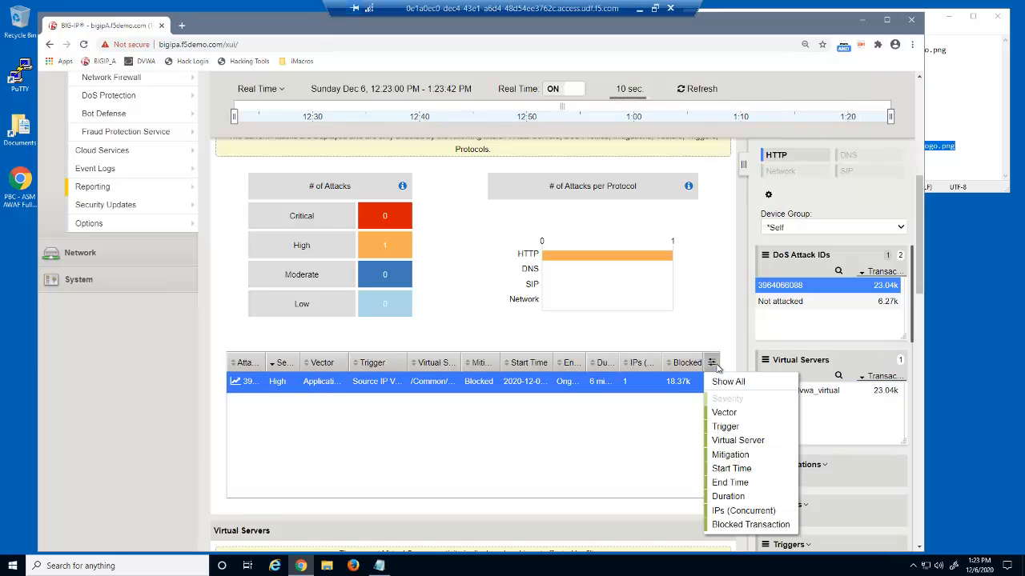
{"action": "left_click", "coordinate": [724, 441]}
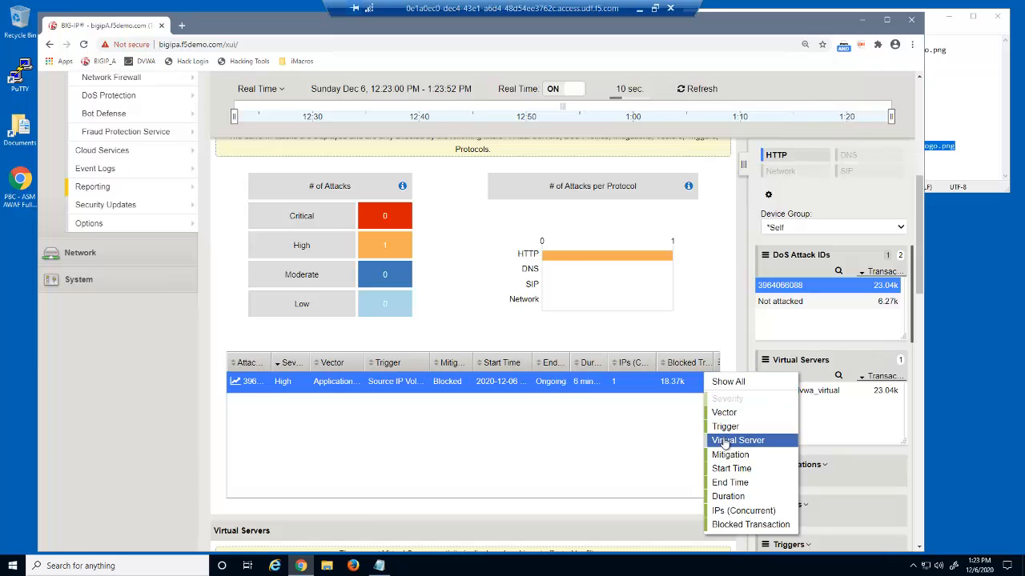
{"action": "left_click", "coordinate": [728, 469]}
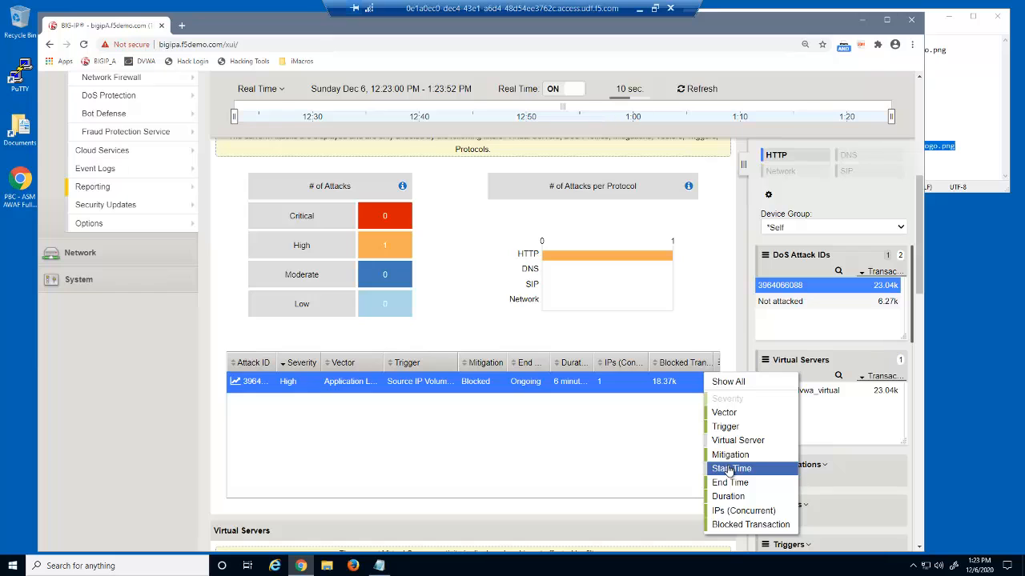
{"action": "left_click", "coordinate": [730, 482]}
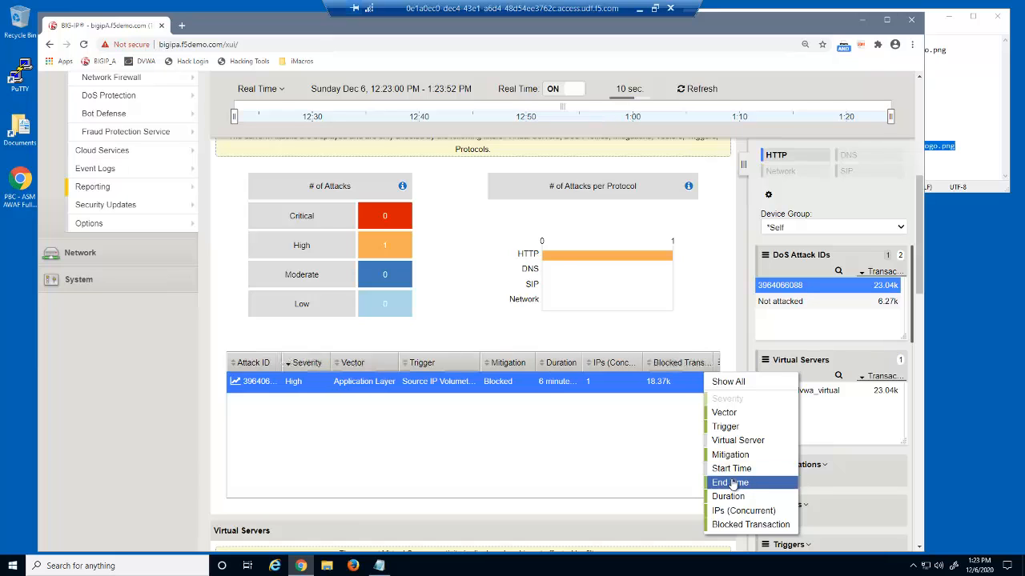
{"action": "left_click", "coordinate": [731, 362]}
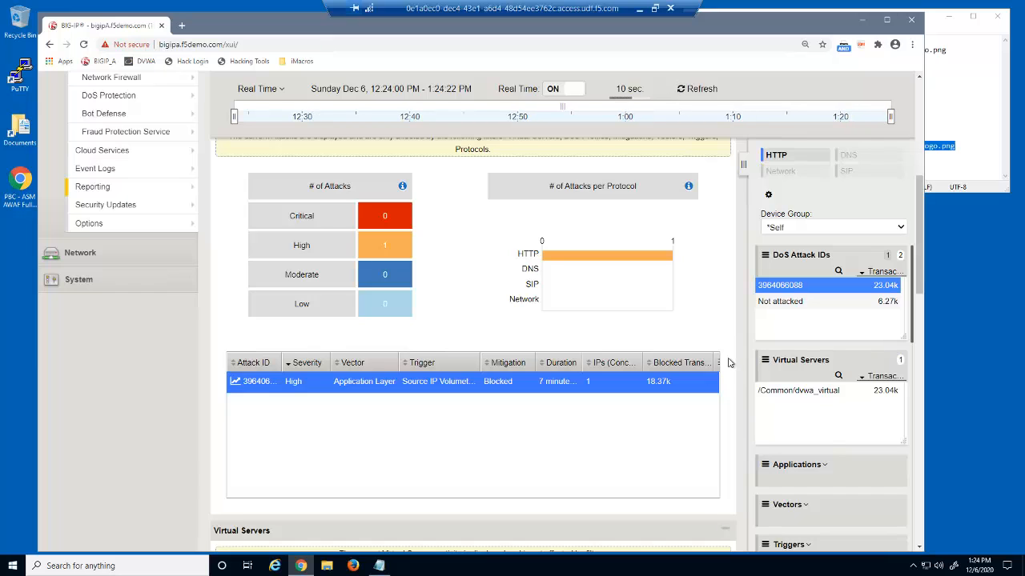
- Expand the Mitigations filter in the DoS dashboard and examine the transactions for each mitigation type
{"action": "left_click_drag", "start_coordinate": [912, 343], "coordinate": [908, 430]}
{"action": "left_click", "coordinate": [812, 317]}
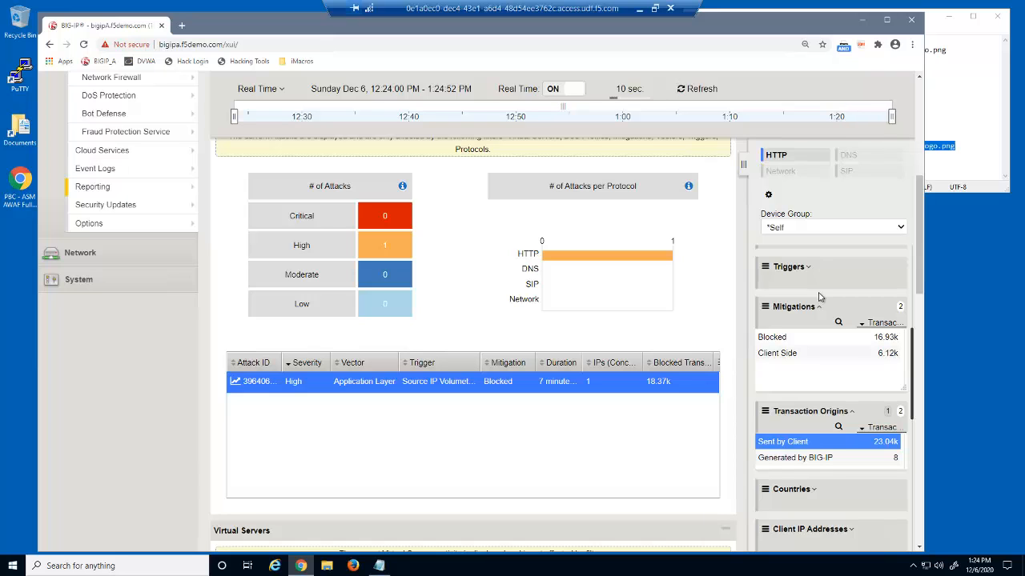
- Open the Bot Defense Bot Traffic event log and select the dvwa_virtual virtual server
{"action": "mouse_move", "coordinate": [163, 173]}
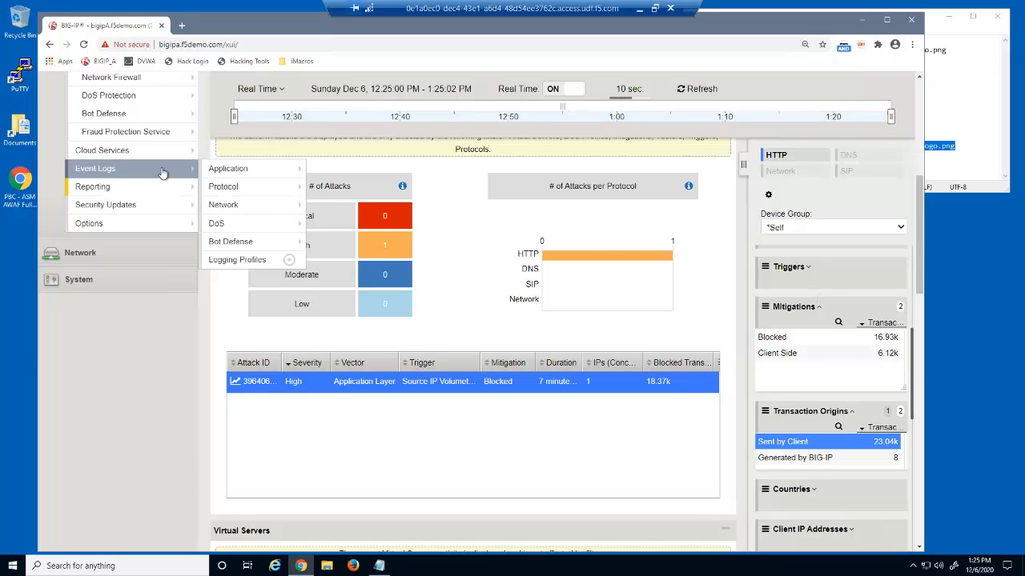
{"action": "mouse_move", "coordinate": [261, 243]}
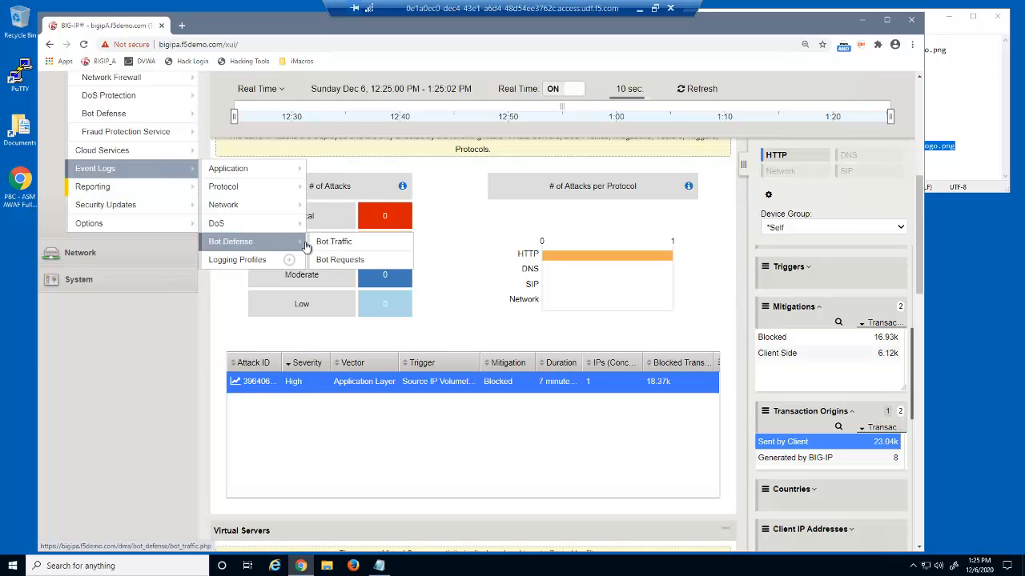
{"action": "left_click", "coordinate": [342, 246]}
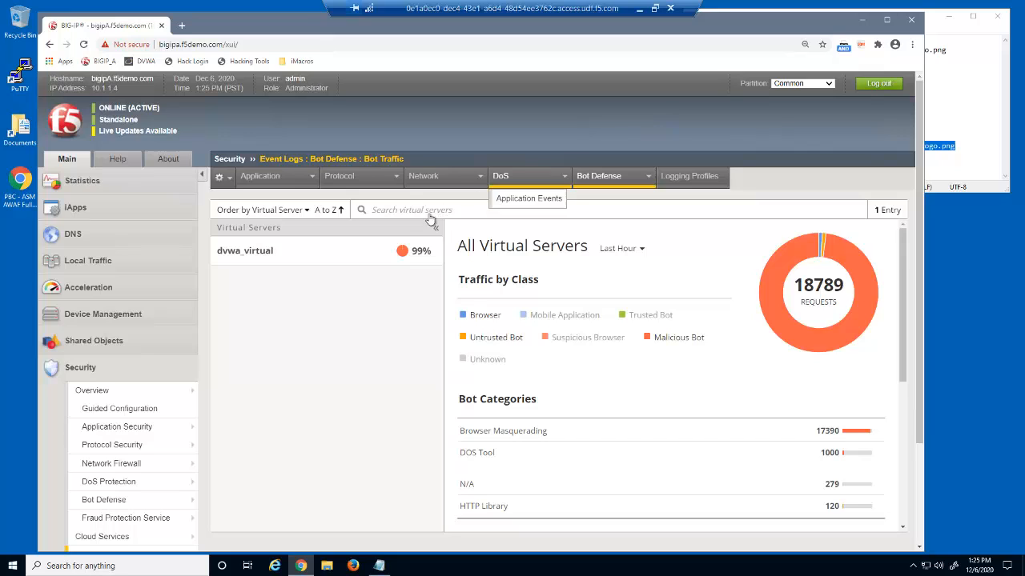
{"action": "left_click", "coordinate": [368, 254]}
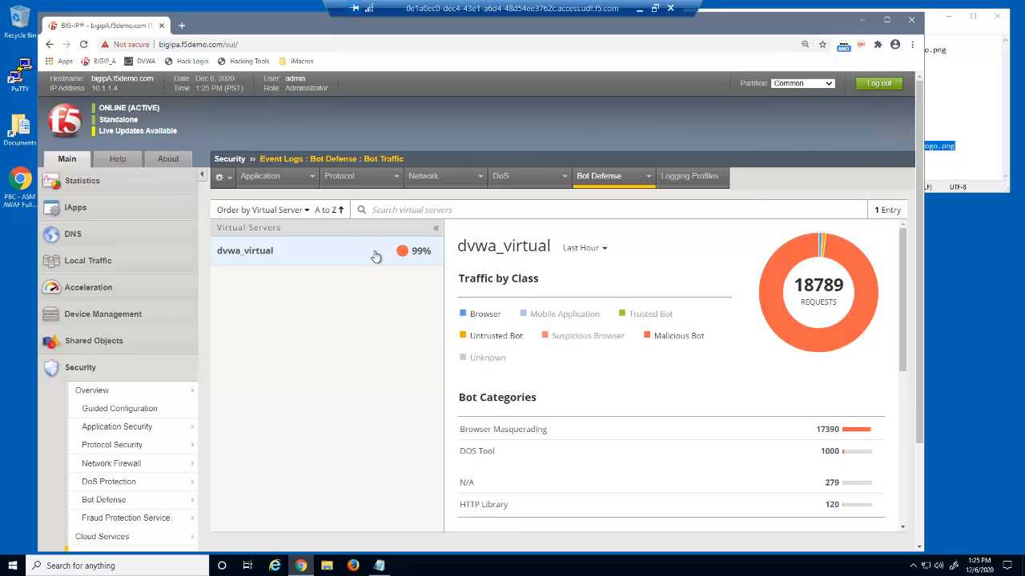
- Examine dvwa_virtual's traffic class chart and the Browser Masquerading and DOS Tool bot categories
{"action": "mouse_move", "coordinate": [775, 269]}
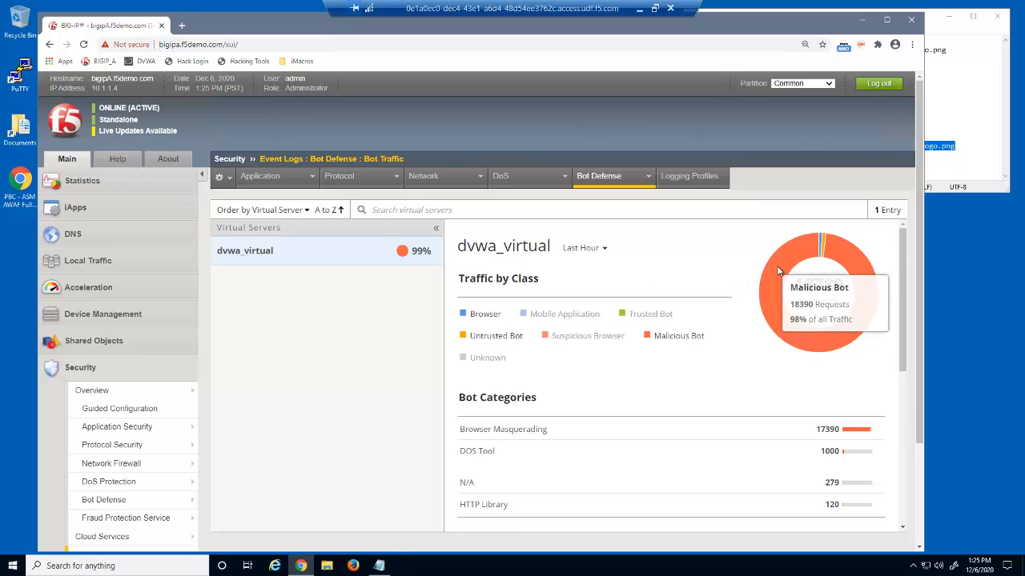
{"action": "mouse_move", "coordinate": [819, 242]}
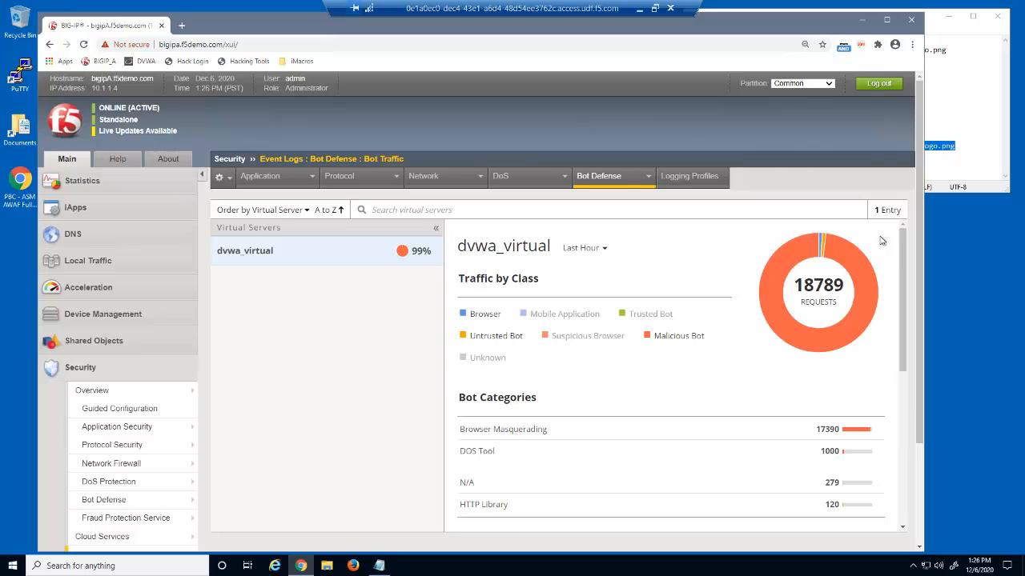
{"action": "left_click_drag", "start_coordinate": [900, 255], "coordinate": [897, 297]}
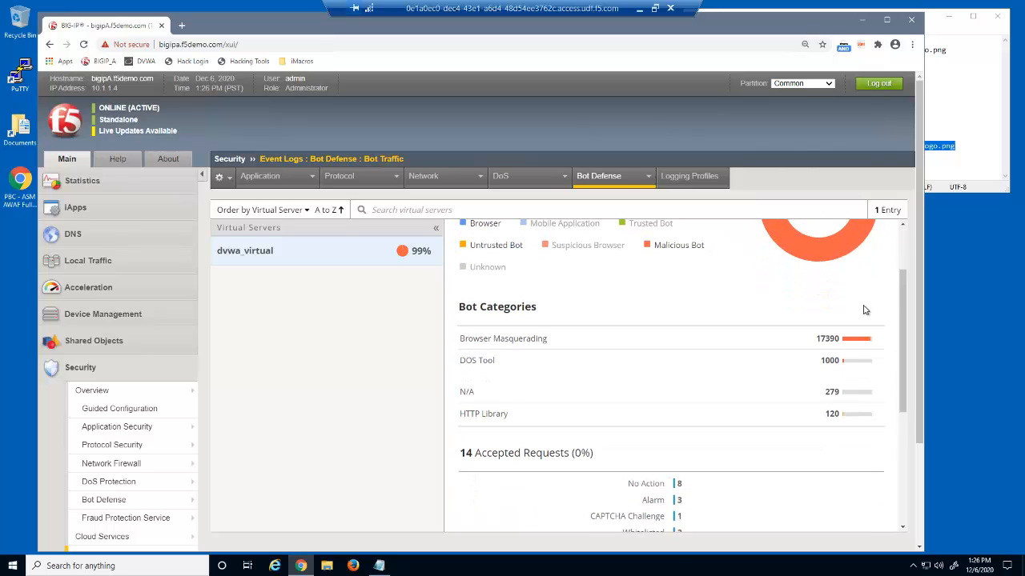
{"action": "mouse_move", "coordinate": [850, 339]}
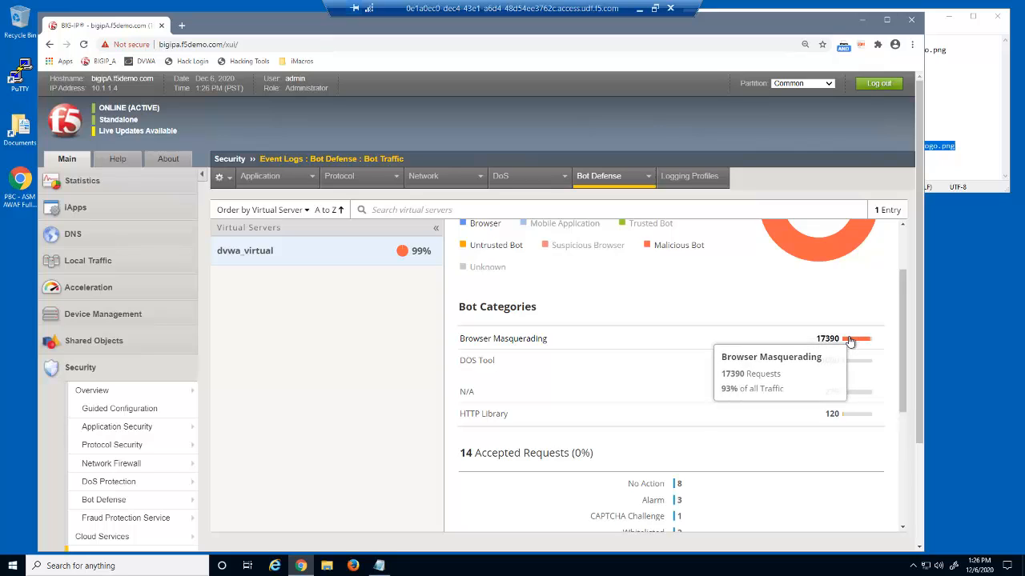
{"action": "mouse_move", "coordinate": [848, 361]}
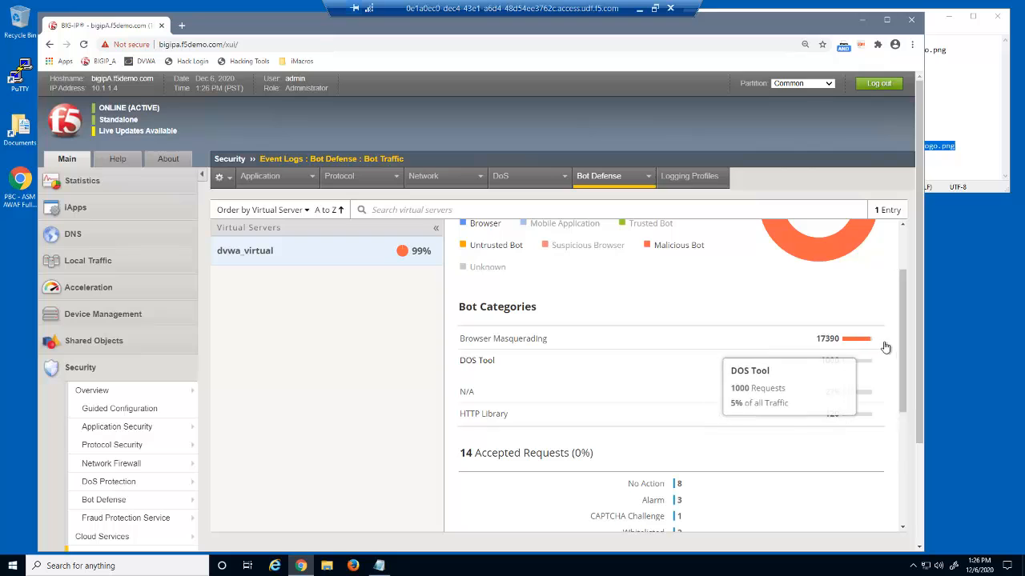
- Examine the accepted and denied request breakdowns, including Block and TCP Reset, and open dvwa_virtual's detected bots list
{"action": "left_click_drag", "start_coordinate": [902, 346], "coordinate": [900, 358]}
{"action": "scroll", "coordinate": [899, 358], "scroll_direction": "down", "scroll_amount": 3}
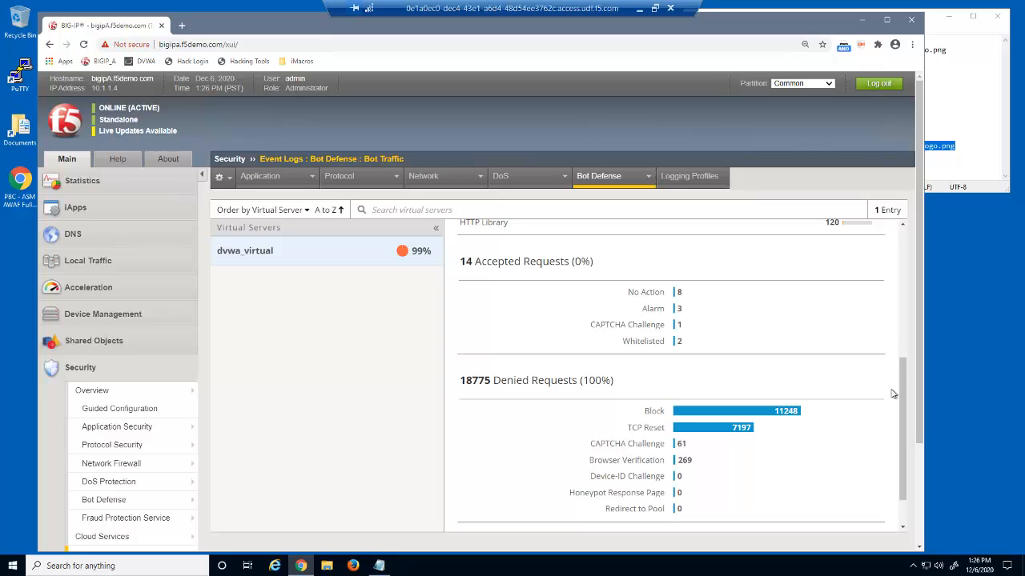
{"action": "mouse_move", "coordinate": [747, 415]}
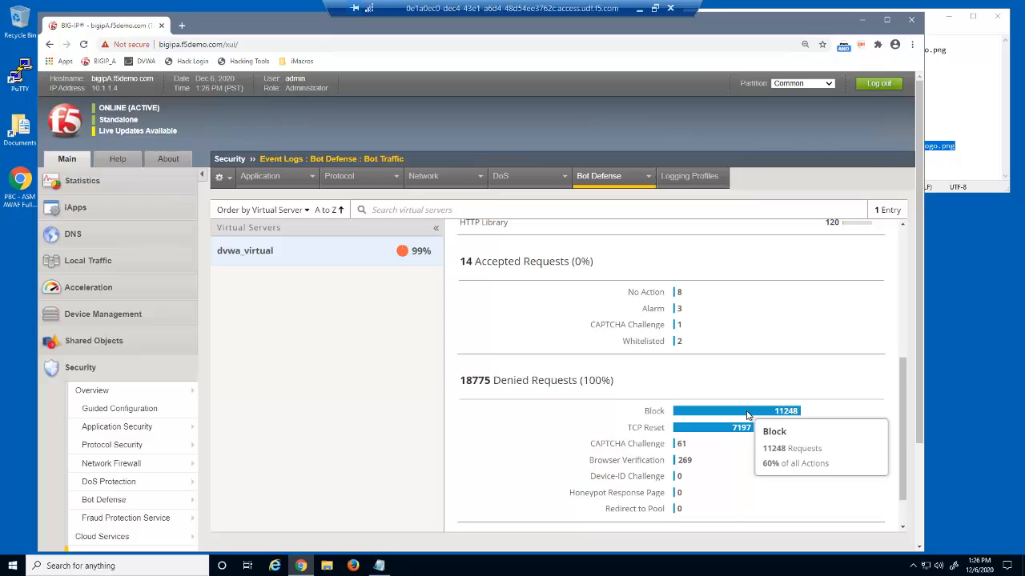
{"action": "mouse_move", "coordinate": [725, 430]}
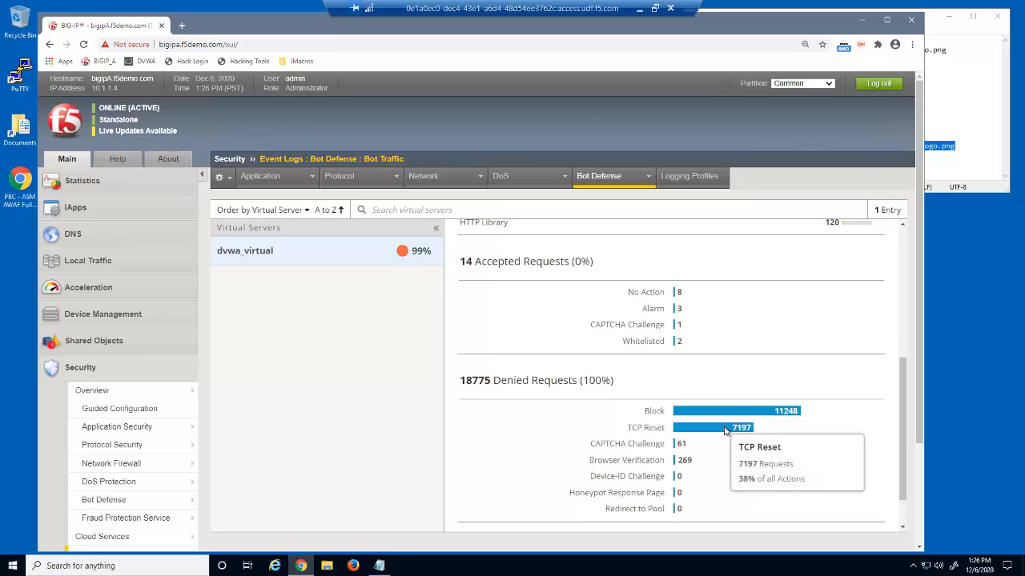
{"action": "mouse_move", "coordinate": [675, 448]}
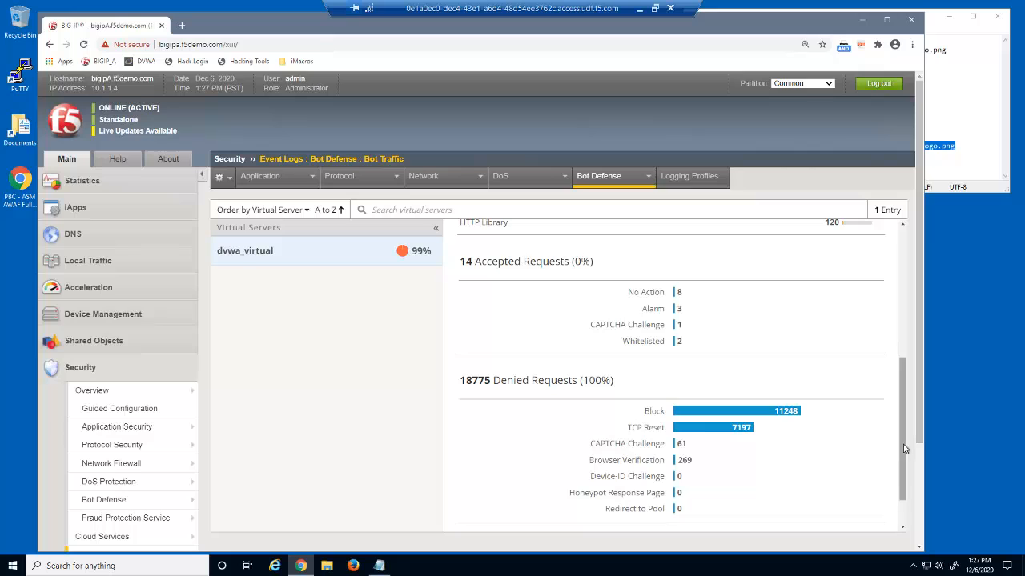
{"action": "left_click_drag", "start_coordinate": [901, 468], "coordinate": [901, 487]}
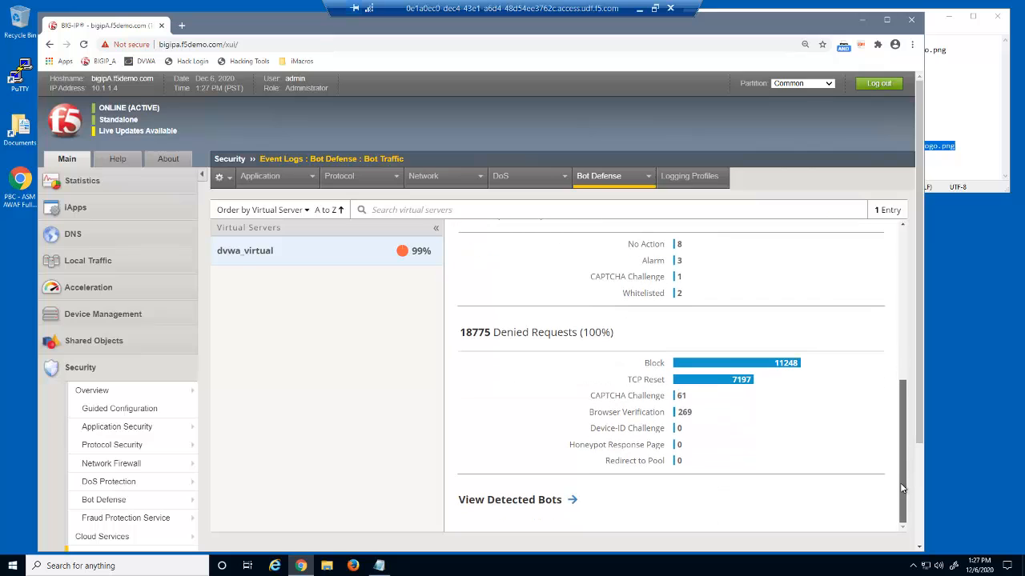
{"action": "left_click", "coordinate": [572, 504]}
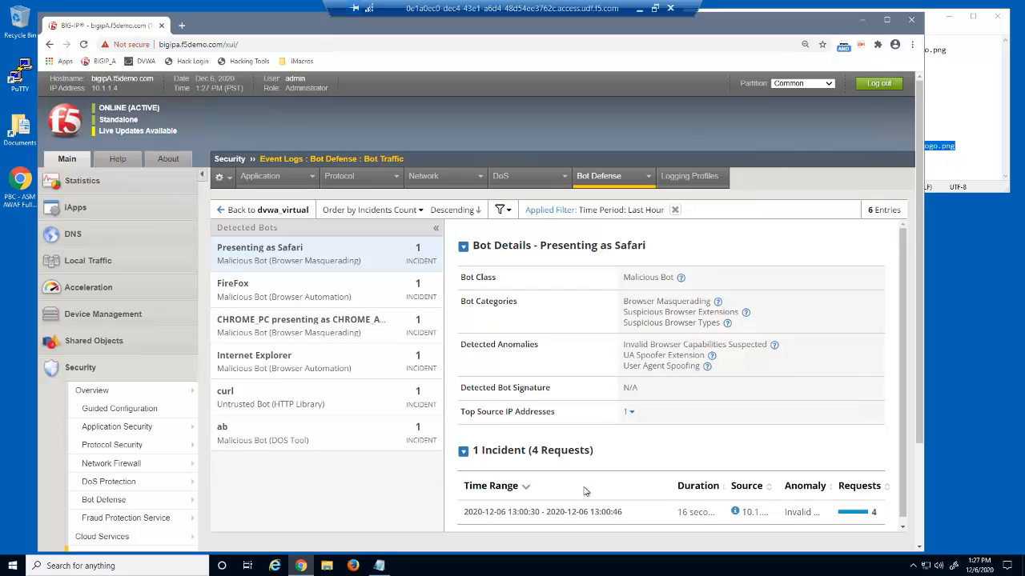
- Open the DoS Application Events log, expand the Change mitigation event and examine its thresholds and attack ID
{"action": "mouse_move", "coordinate": [562, 183]}
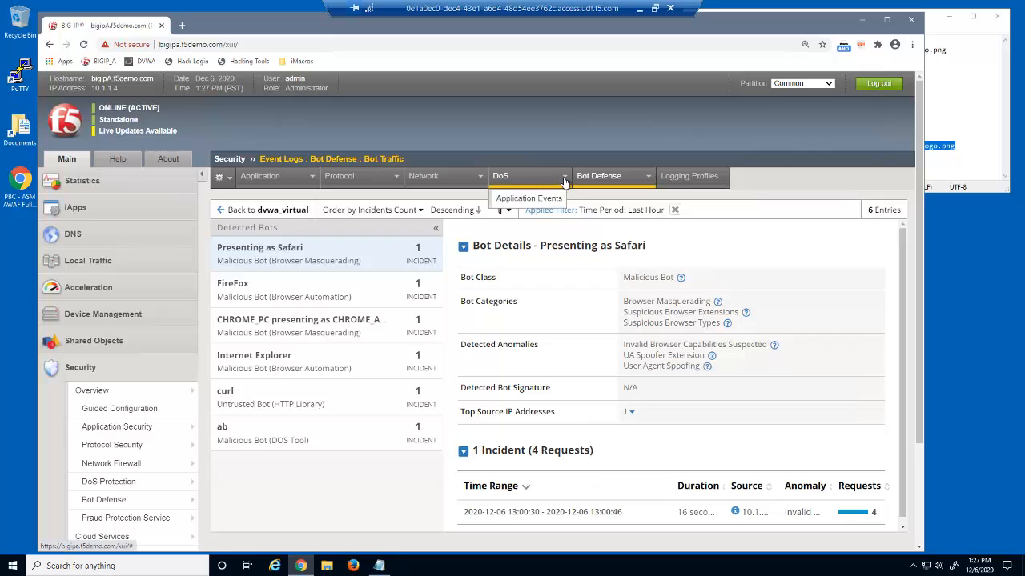
{"action": "left_click", "coordinate": [524, 198]}
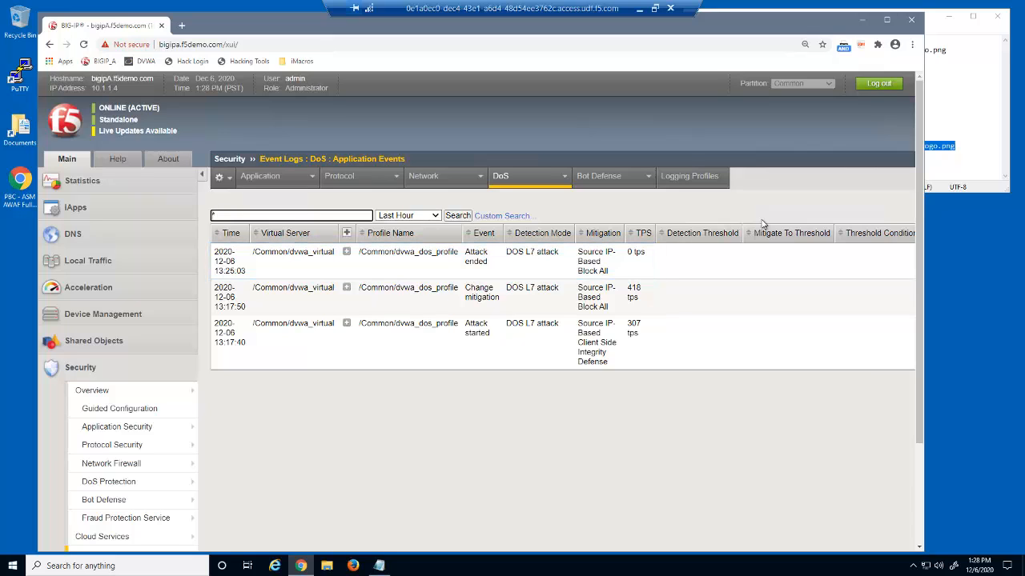
{"action": "left_click", "coordinate": [347, 288]}
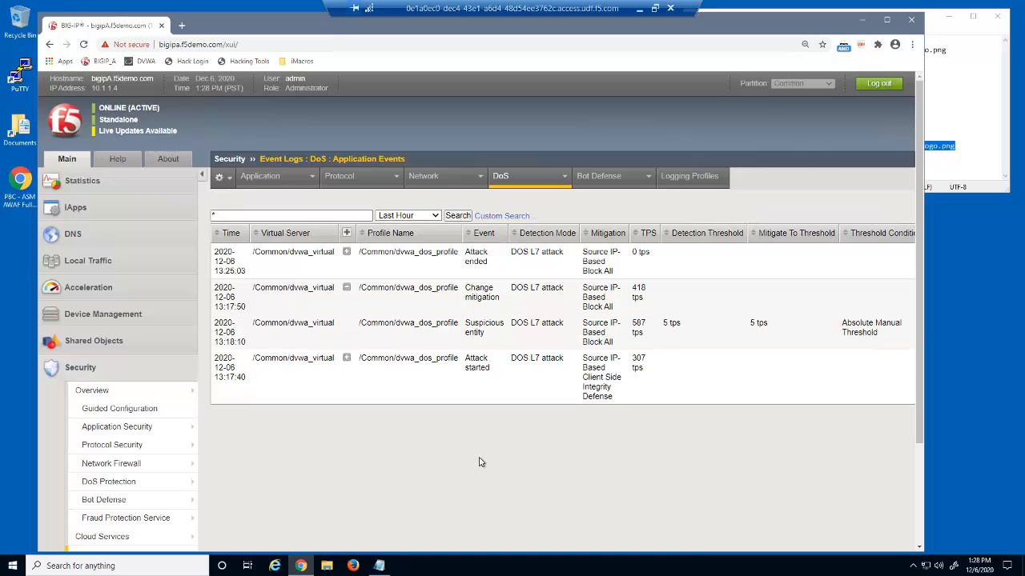
{"action": "scroll", "coordinate": [481, 462], "scroll_direction": "right", "scroll_amount": 5}
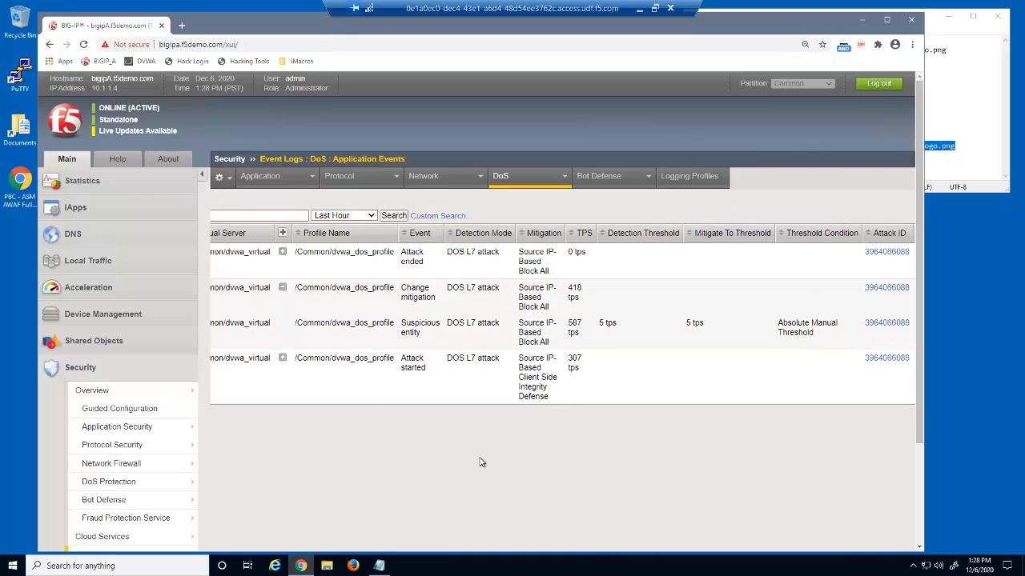